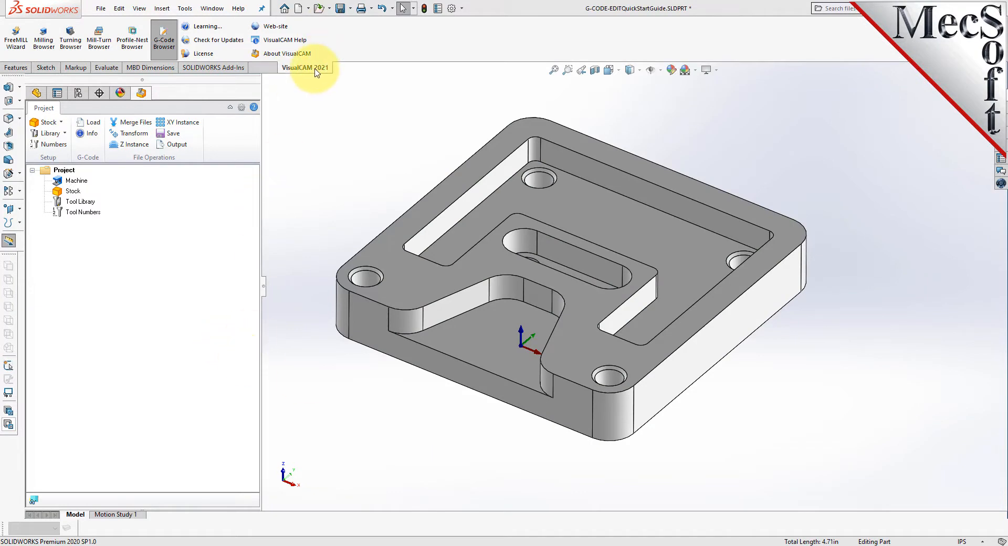
click(187, 9)
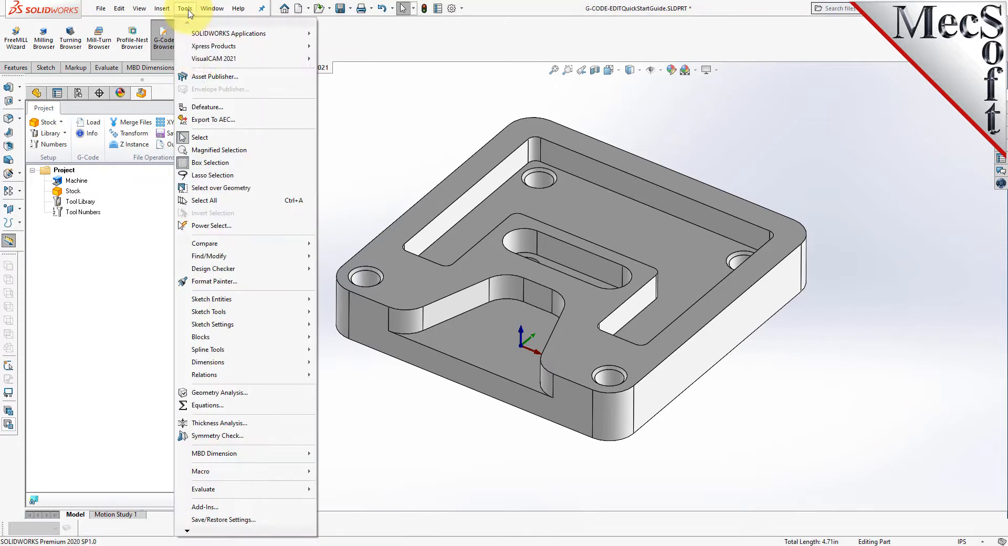
mouse_move(203, 60)
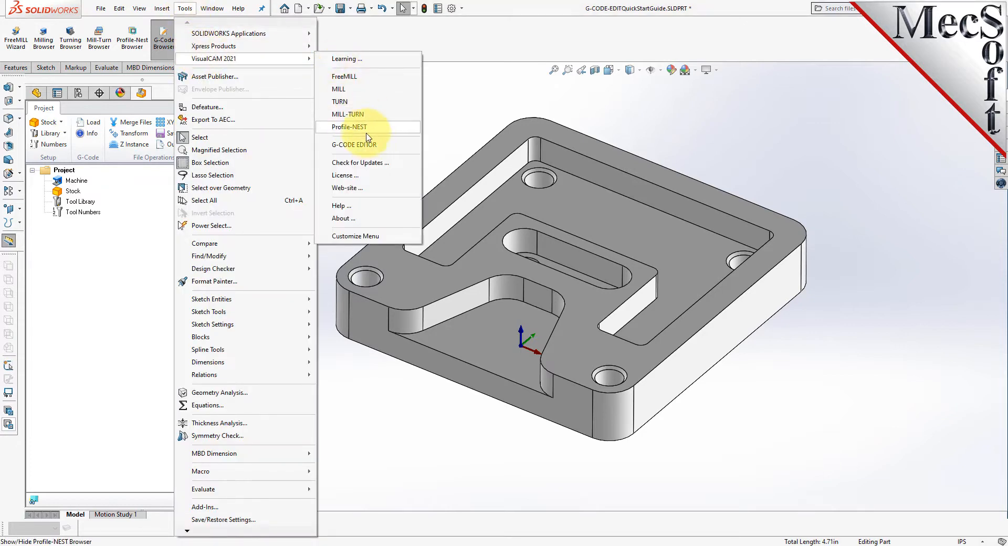
click(115, 246)
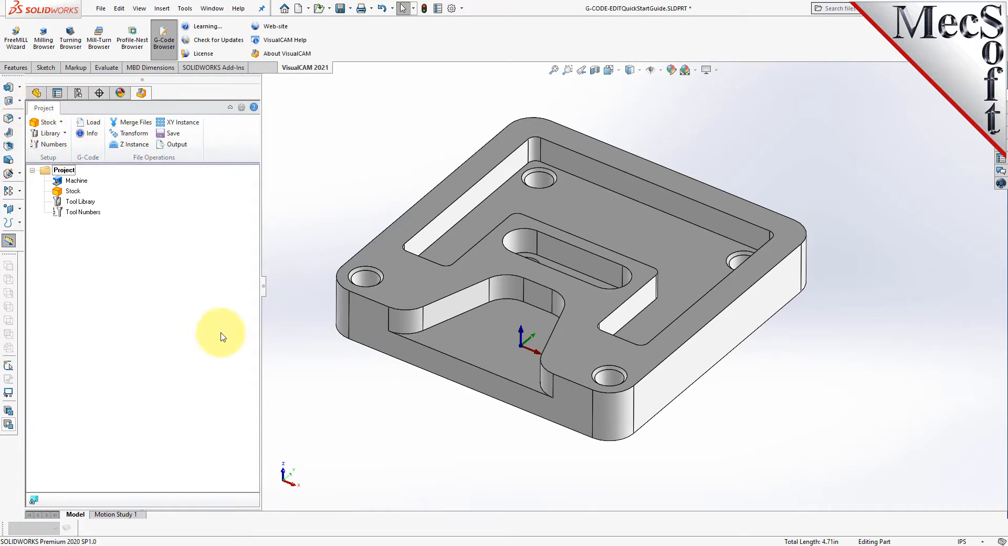
drag(264, 292, 265, 254)
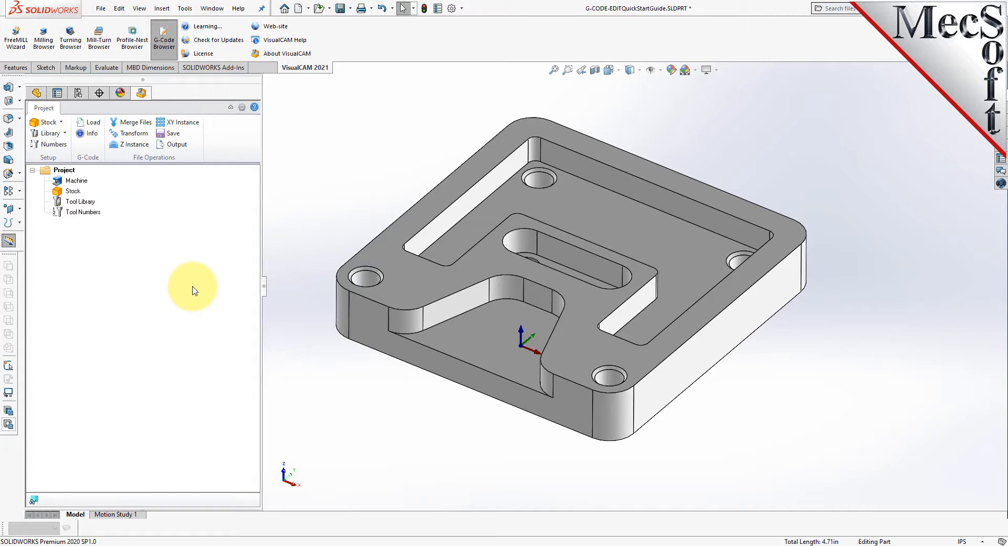
- Examine the G-CODE-EDITQuickStartGuide part, completed part, CSV and NC files in the QuickStart folder without opening any
click(100, 8)
click(121, 40)
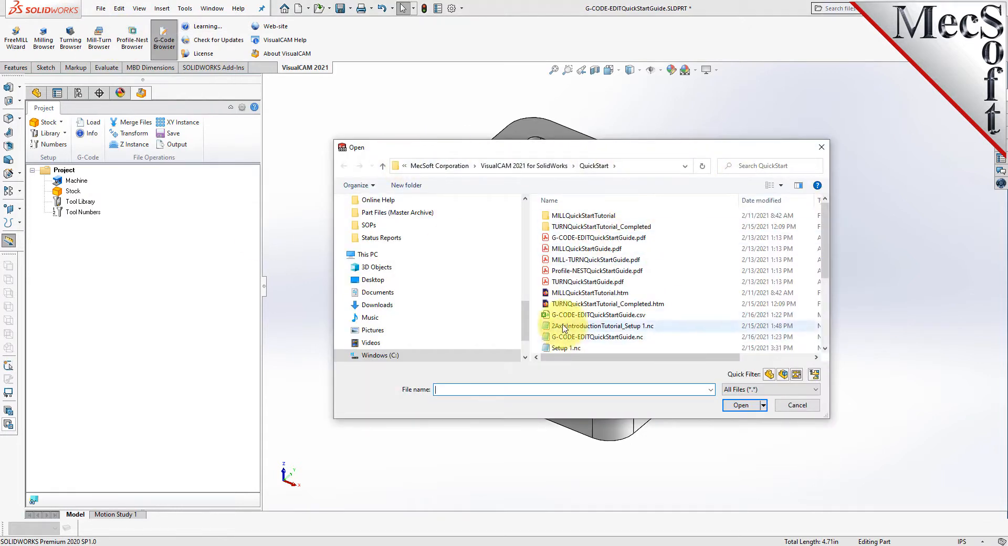
scroll(479, 299, down, 1)
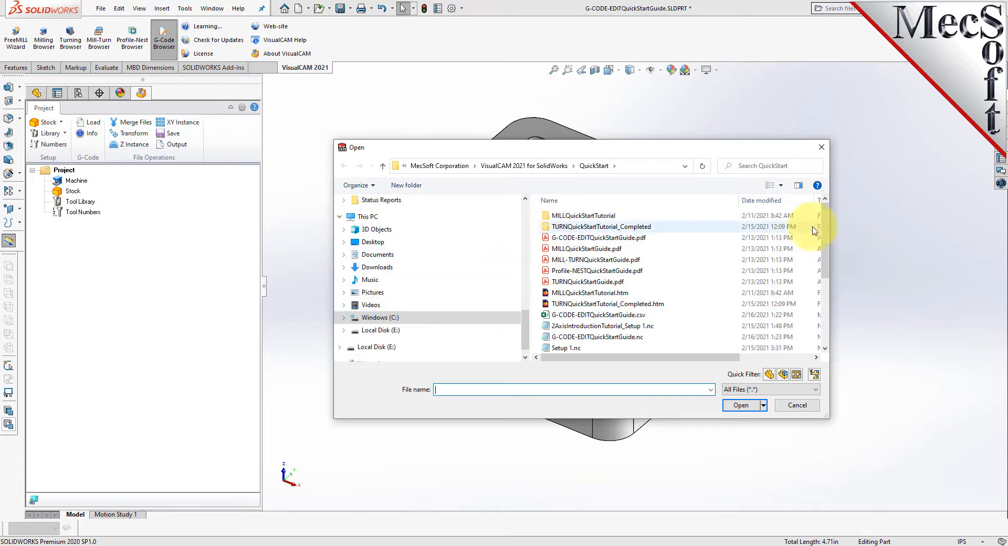
scroll(827, 252, down, 3)
drag(828, 266, 828, 297)
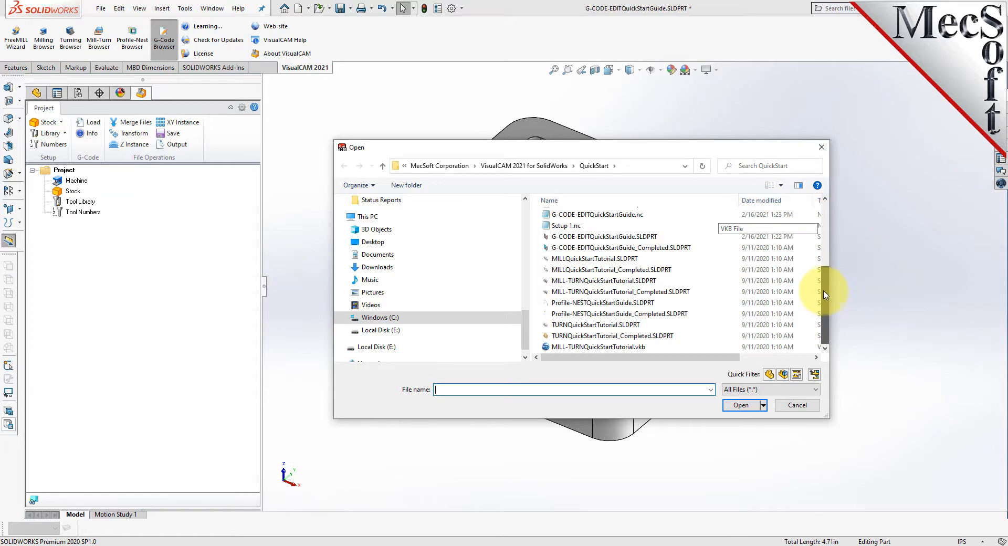
drag(693, 88, 703, 63)
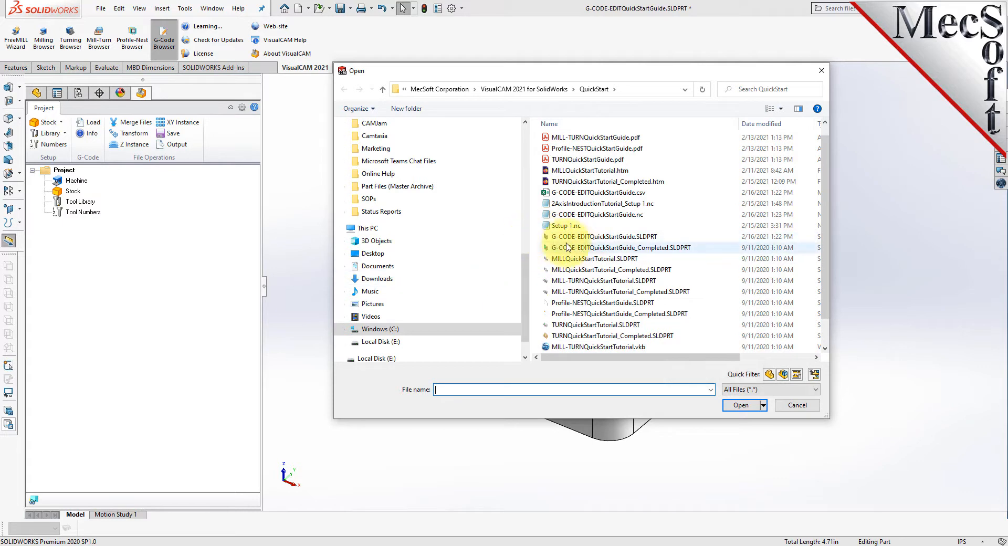
click(759, 389)
click(758, 390)
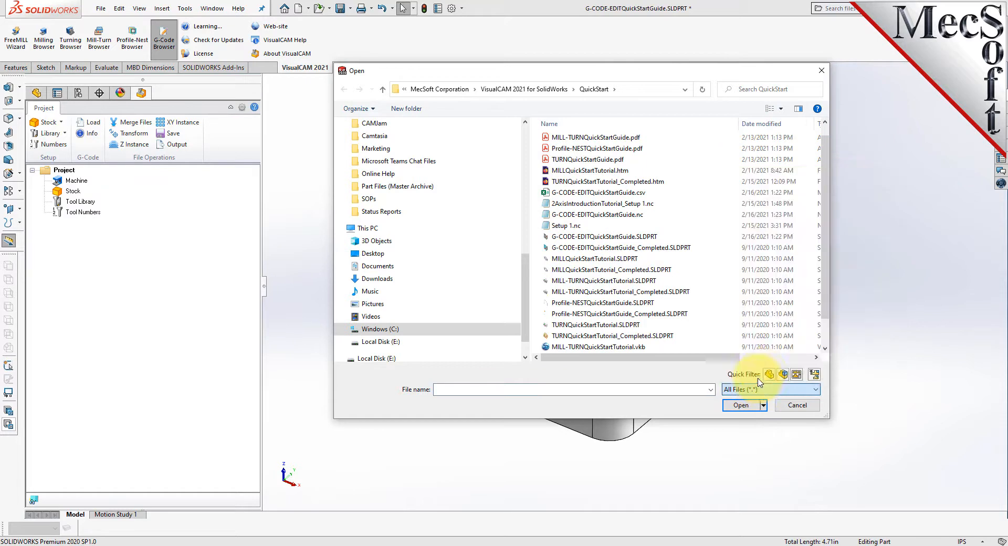
click(561, 239)
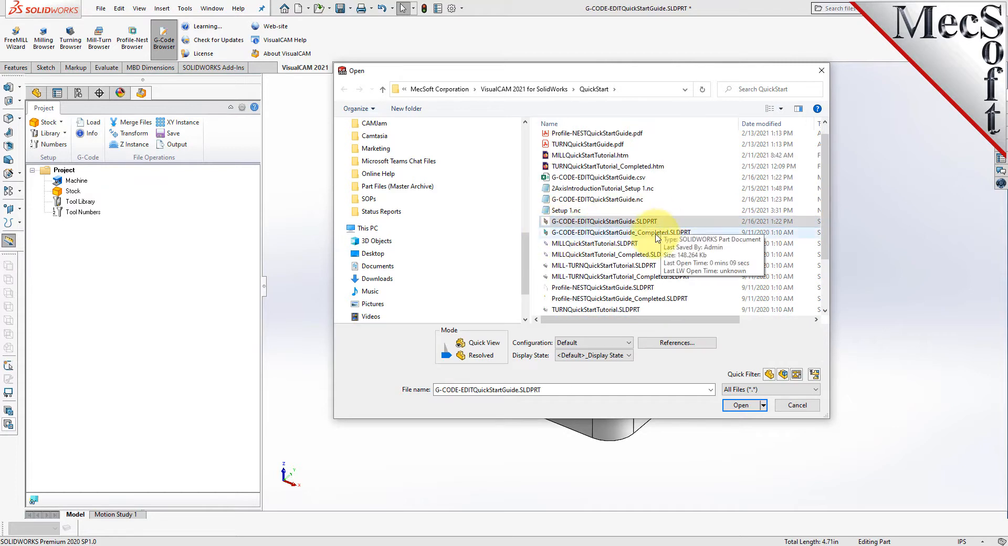
click(649, 237)
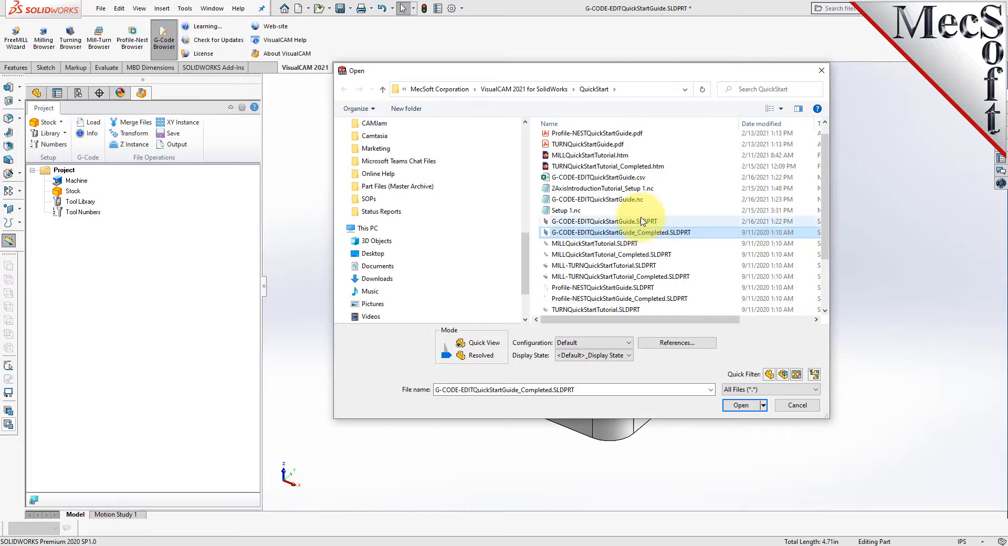
click(588, 177)
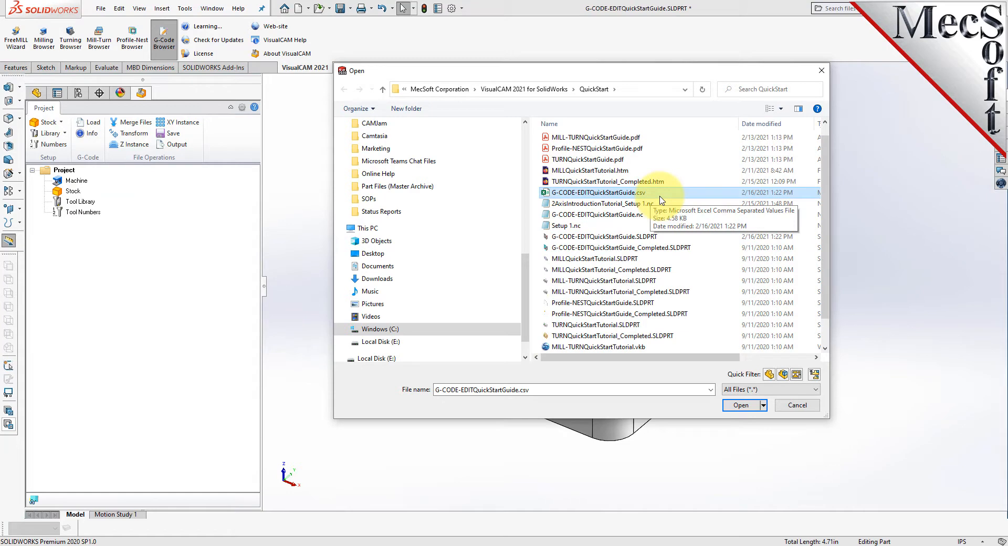
click(598, 214)
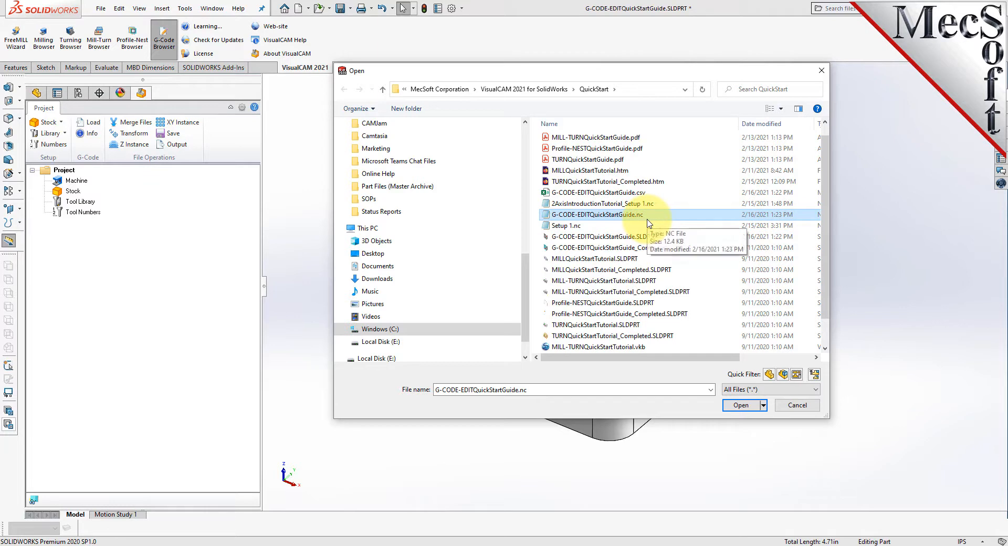
click(799, 405)
- Load the G-code file G-CODE-EDITQuickStartGuide.nc from the QuickStart folder into the project
middle_drag(604, 216, 613, 265)
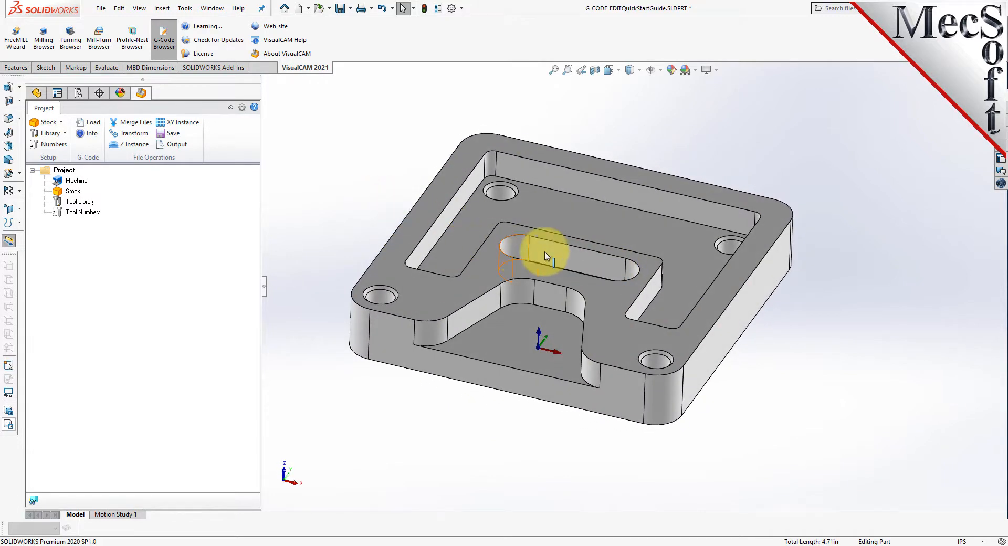
scroll(567, 262, up, 3)
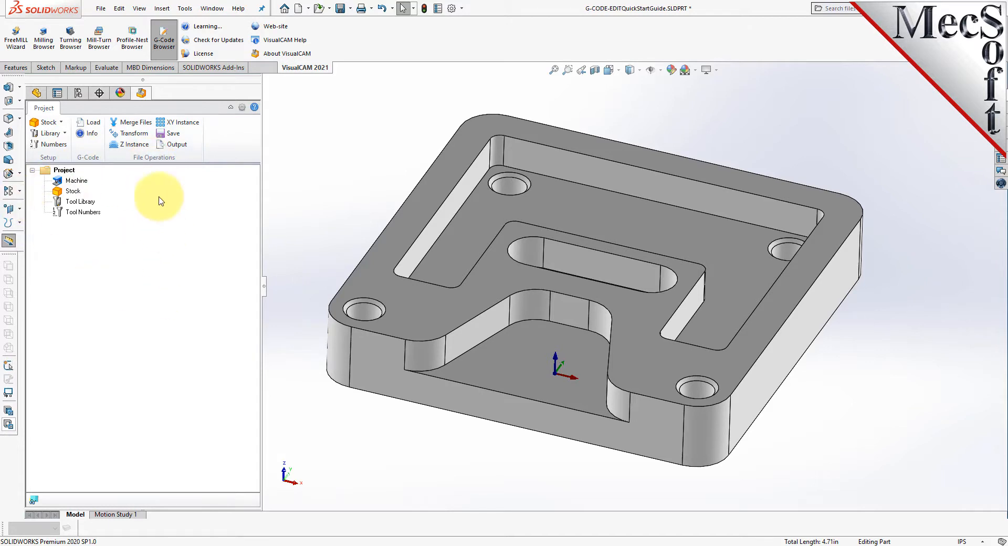
click(73, 191)
click(82, 211)
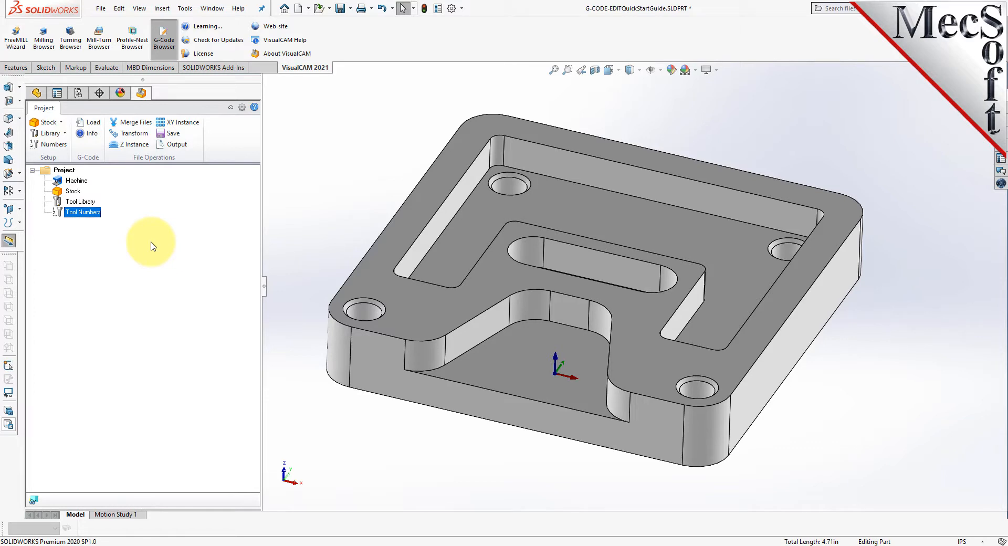
click(98, 125)
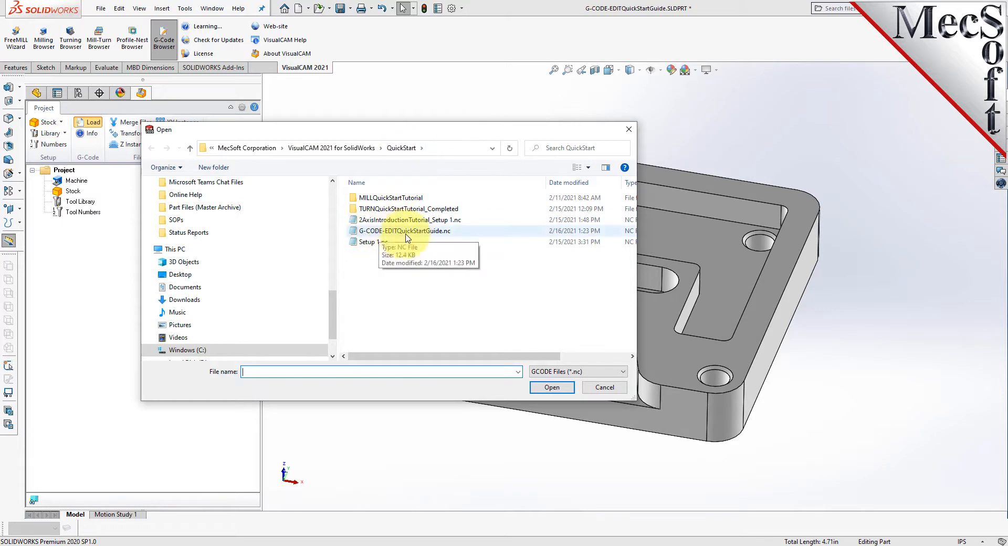
click(428, 231)
click(555, 390)
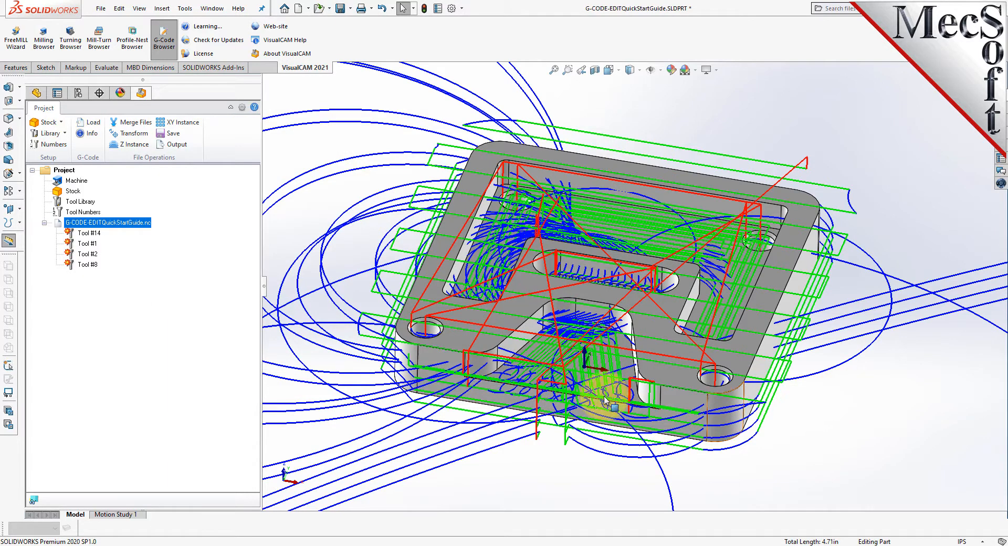
- Open the loaded G-CODE-EDITQuickStartGuide.nc program for editing, accepting the default tools
mouse_move(593, 458)
middle_down()
mouse_move(600, 205)
mouse_move(581, 450)
mouse_move(604, 441)
middle_up()
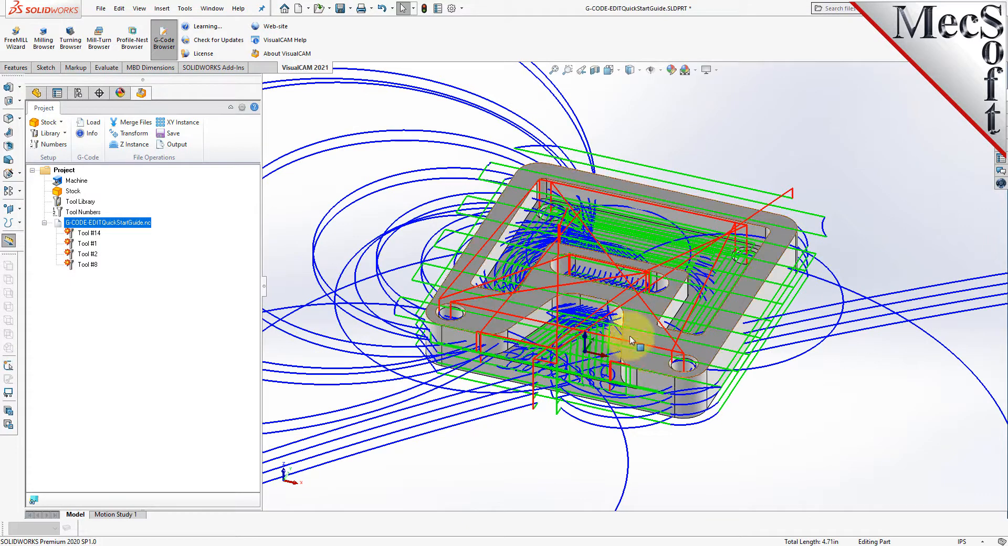
scroll(613, 310, down, 1)
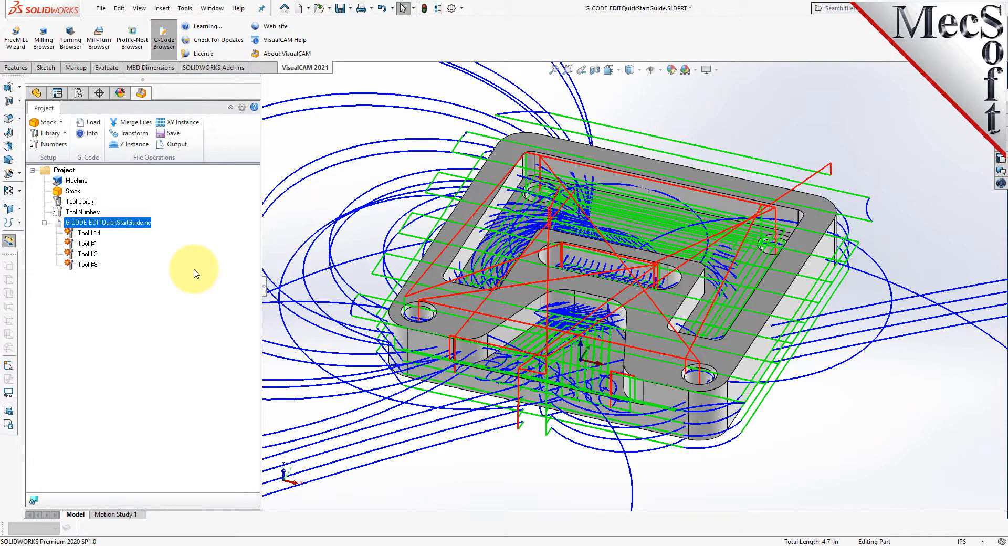
right_click(120, 226)
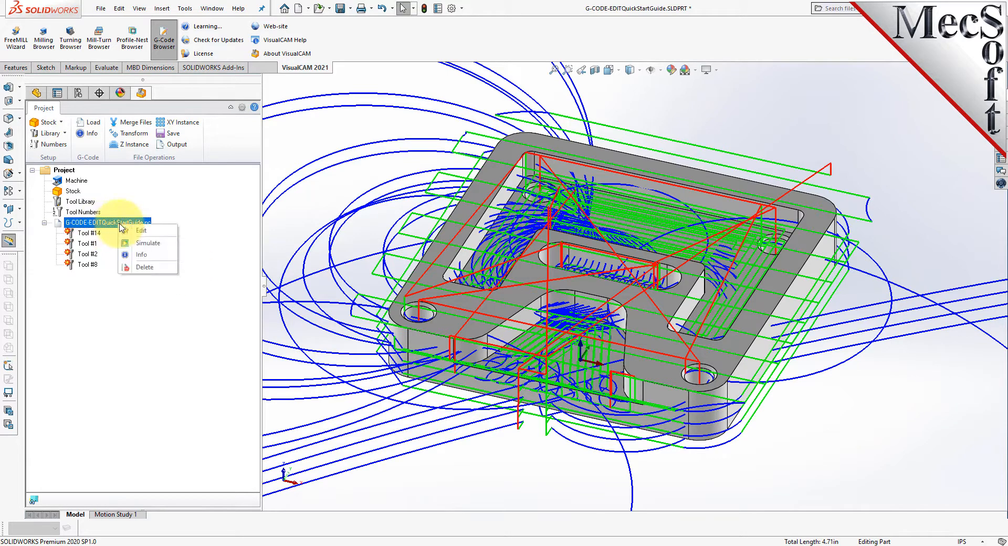
click(159, 234)
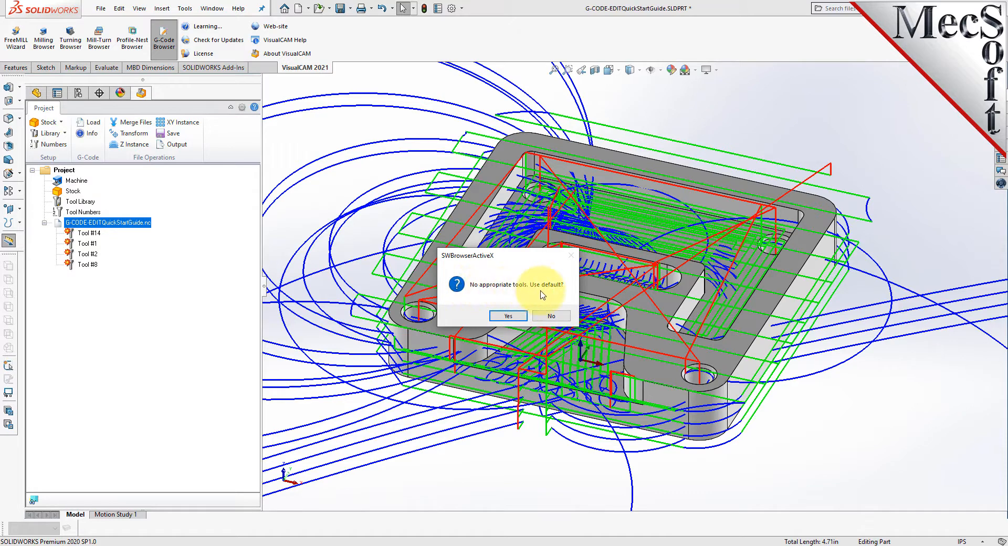
click(508, 315)
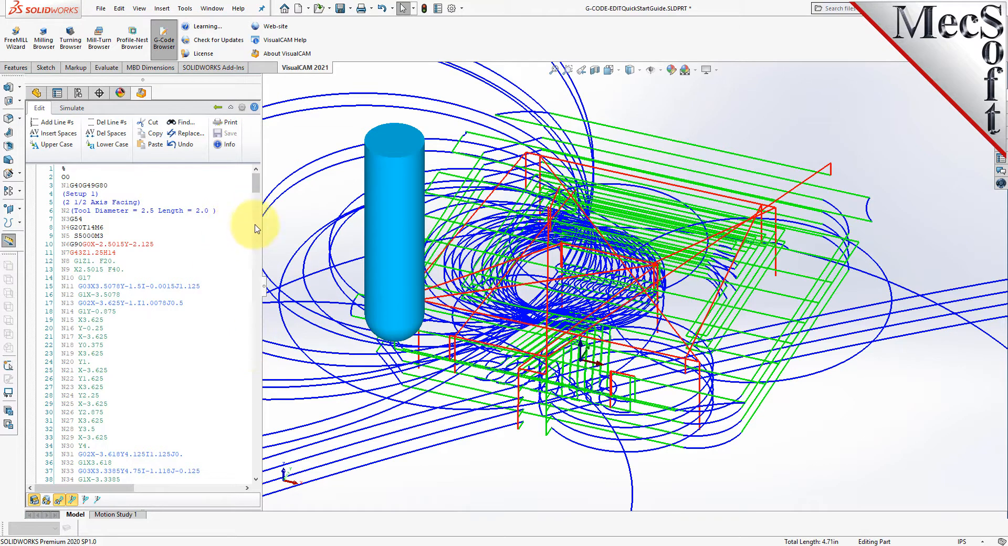
- Delete the line numbers from the G-code program and look through the resulting code
drag(259, 192, 267, 173)
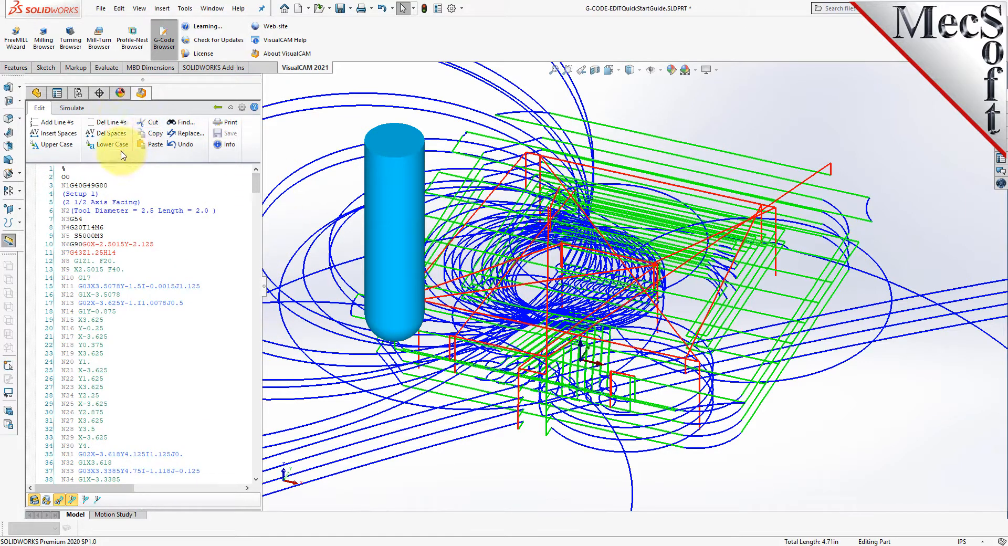
click(108, 122)
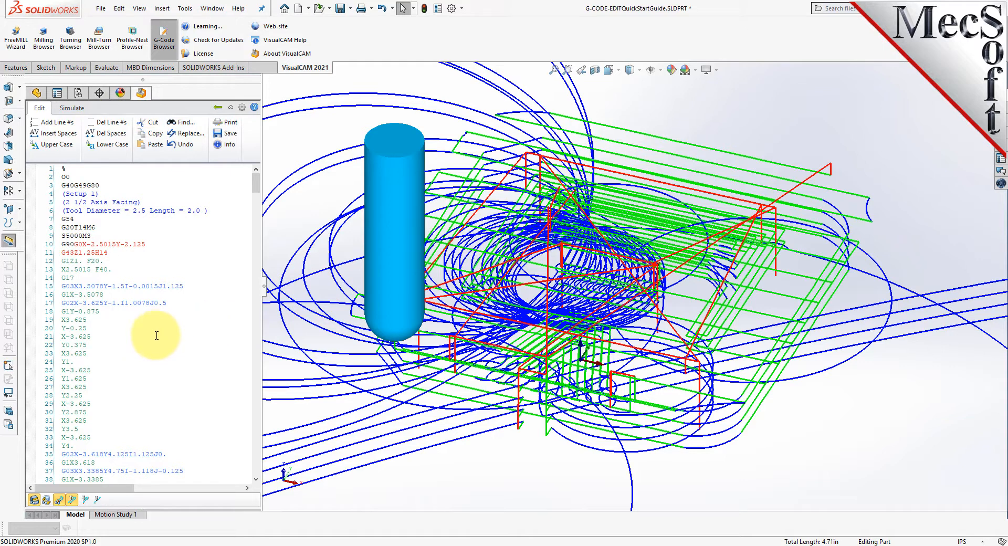
scroll(92, 290, down, 13)
scroll(89, 287, up, 13)
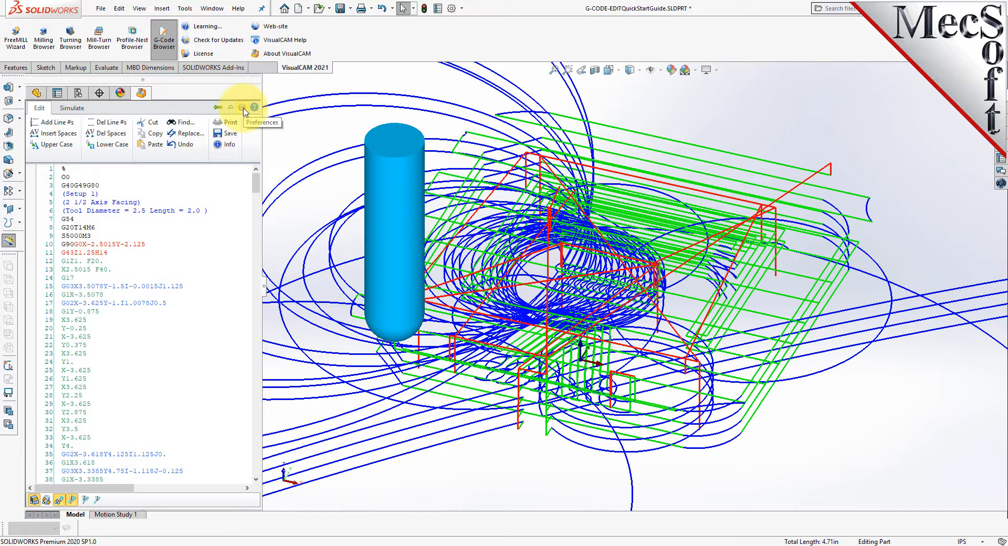
- Open the editor preferences and review the User Interface ribbon styles and the Text Editor colors and output program
click(243, 109)
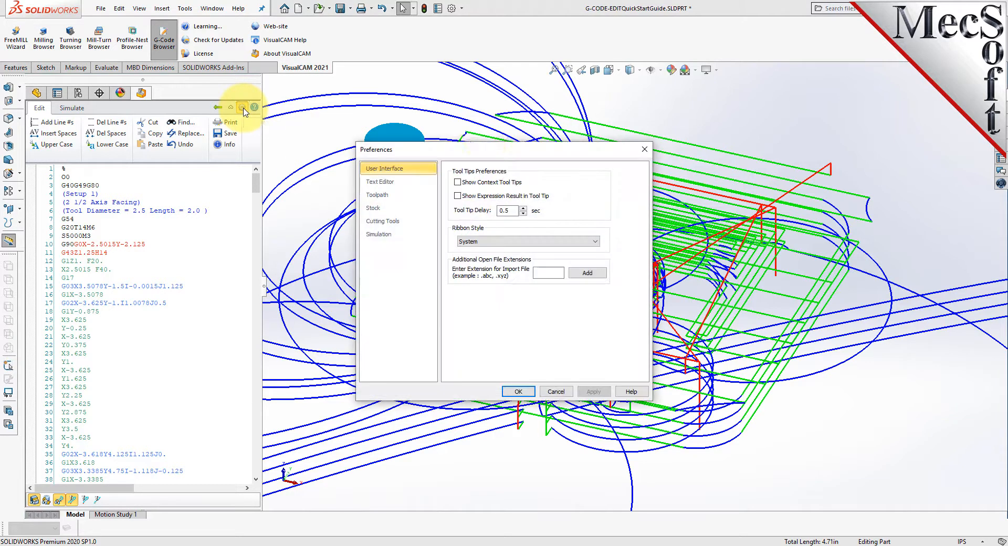
drag(518, 154, 274, 156)
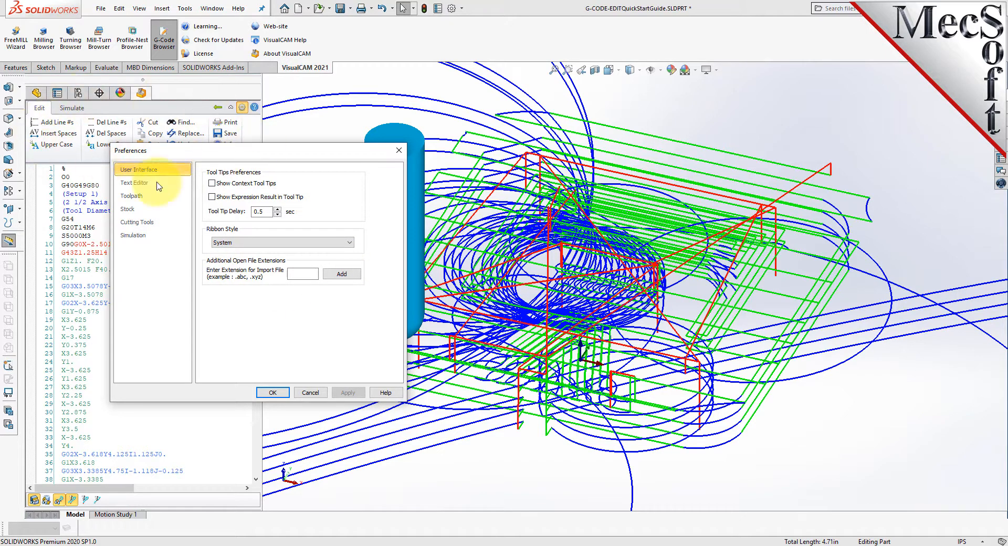
click(351, 244)
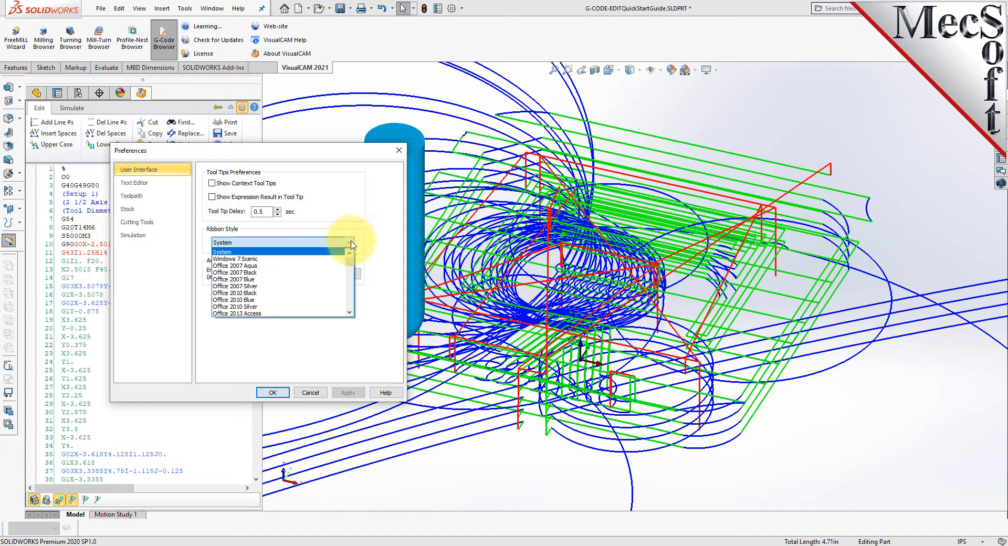
click(387, 224)
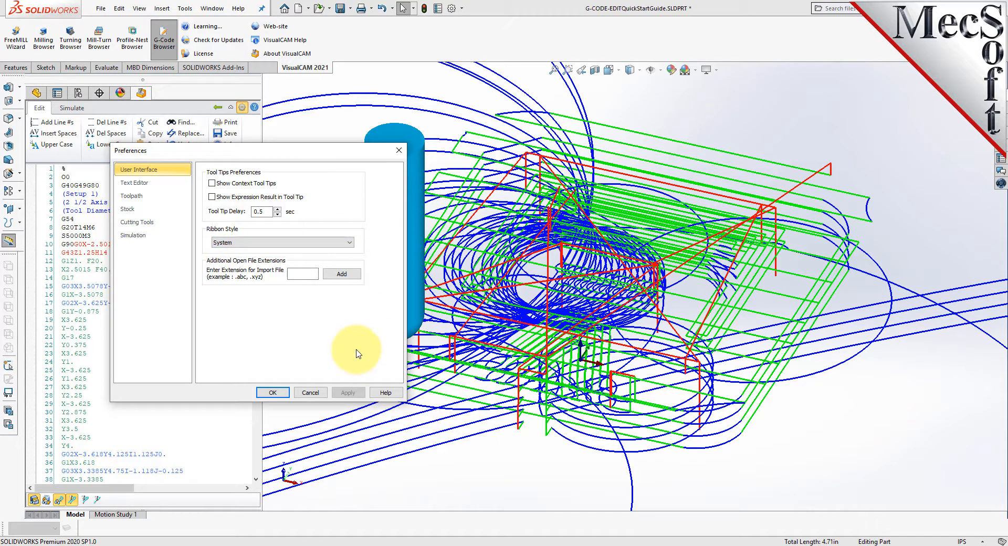
click(141, 184)
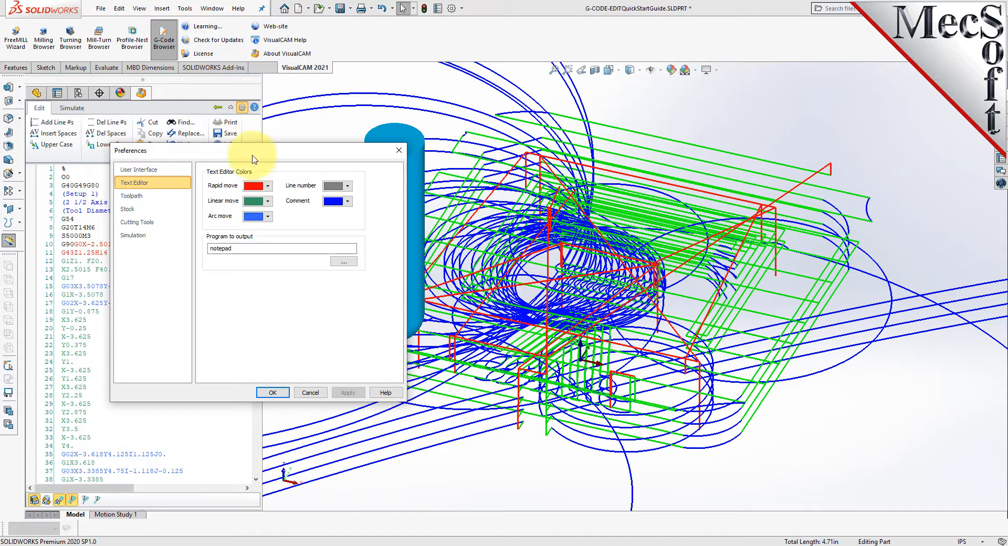
drag(223, 155, 327, 173)
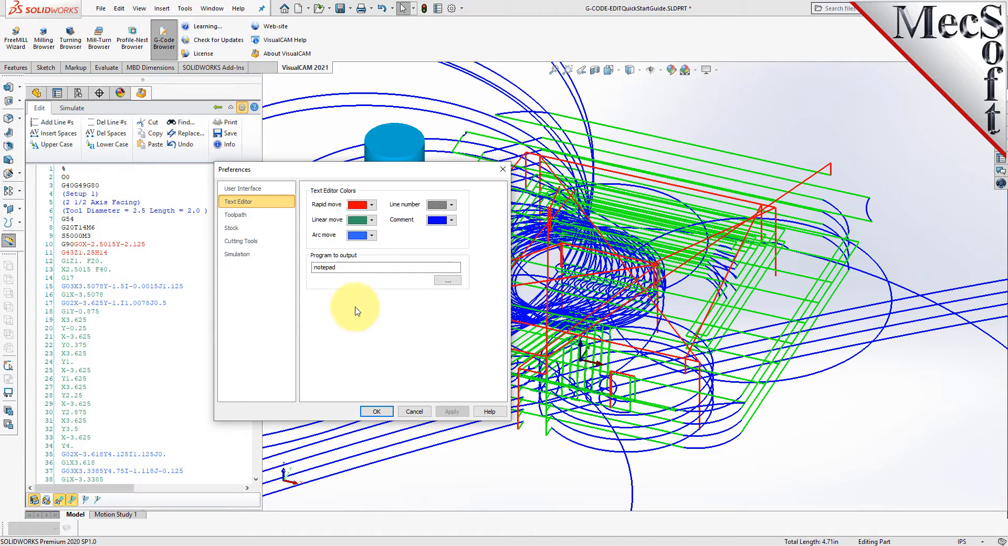
drag(339, 267, 279, 267)
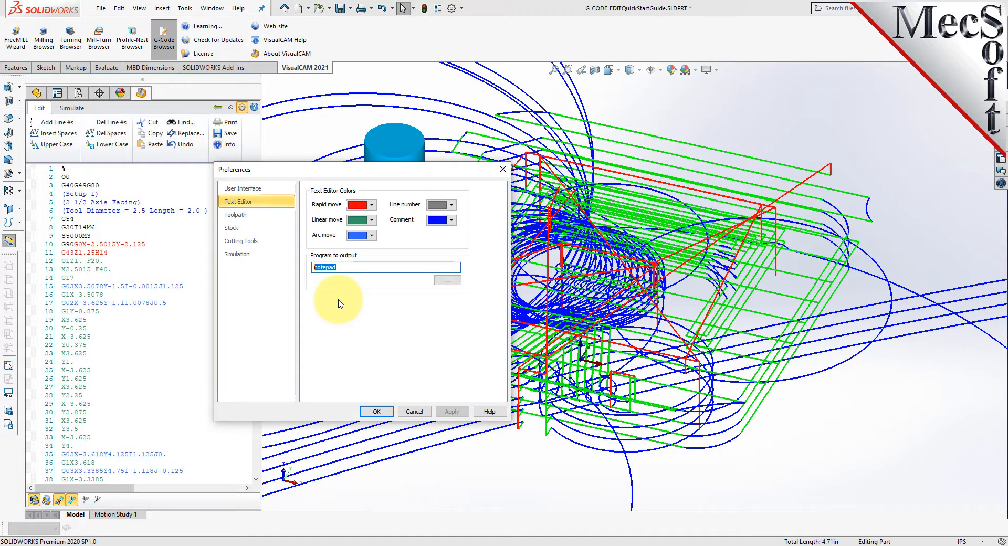
- Apply a toolpath display thickness of 1 in the preferences, and return the thickness to 3
click(249, 214)
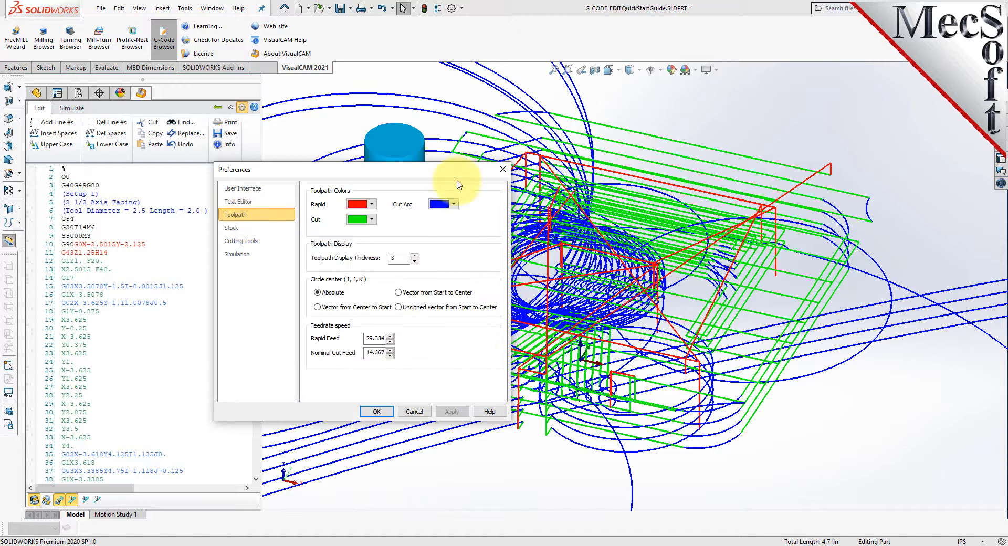
drag(446, 175, 324, 173)
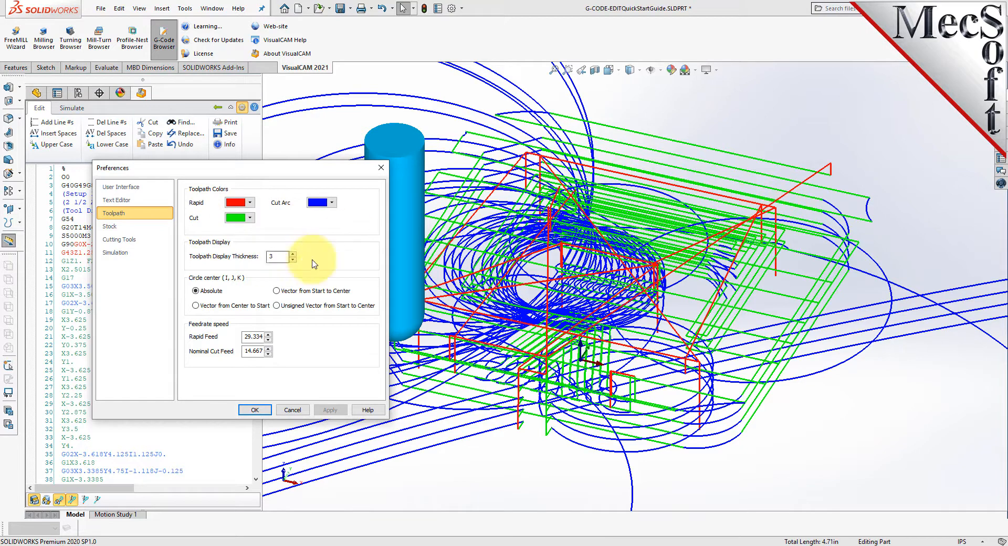
double_click(275, 256)
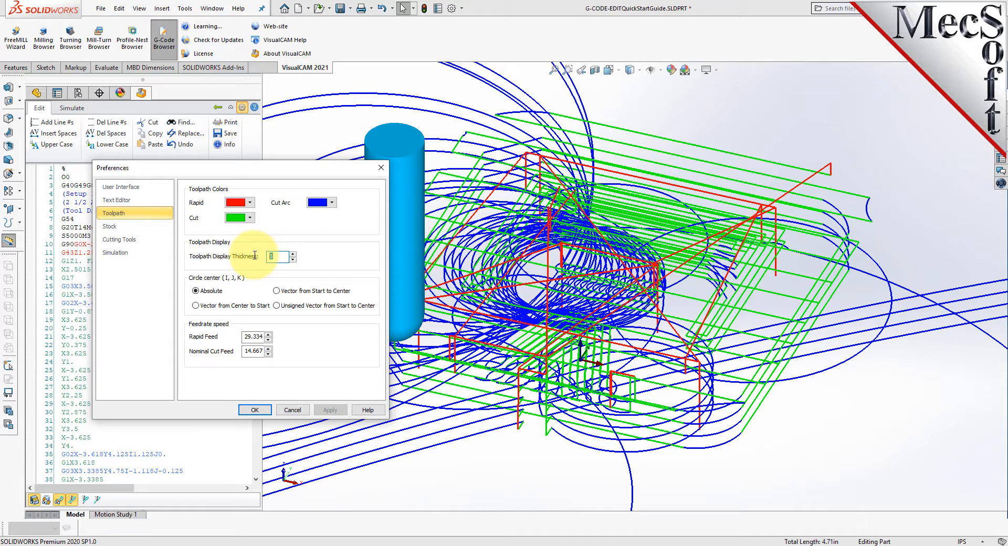
text(1)
click(328, 410)
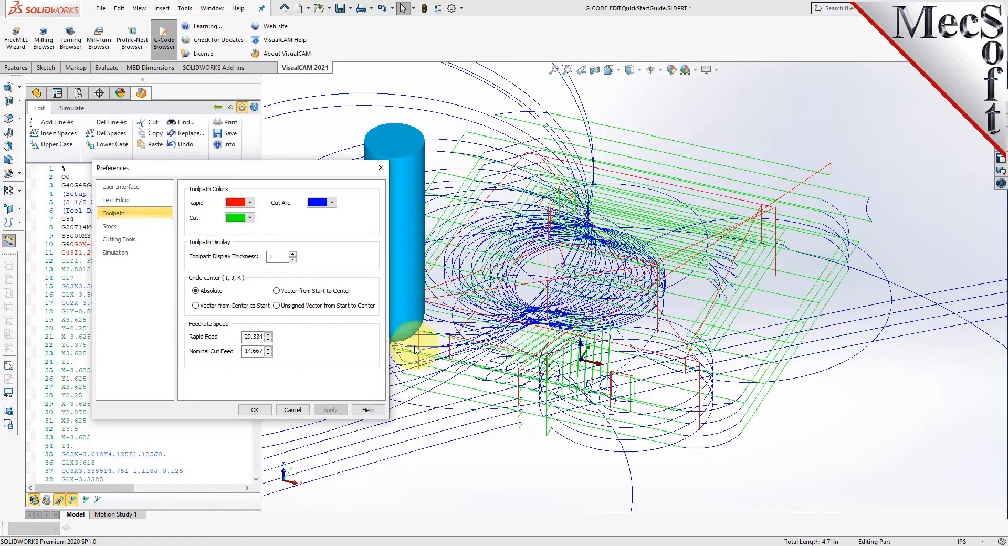
double_click(273, 256)
text(3)
click(332, 410)
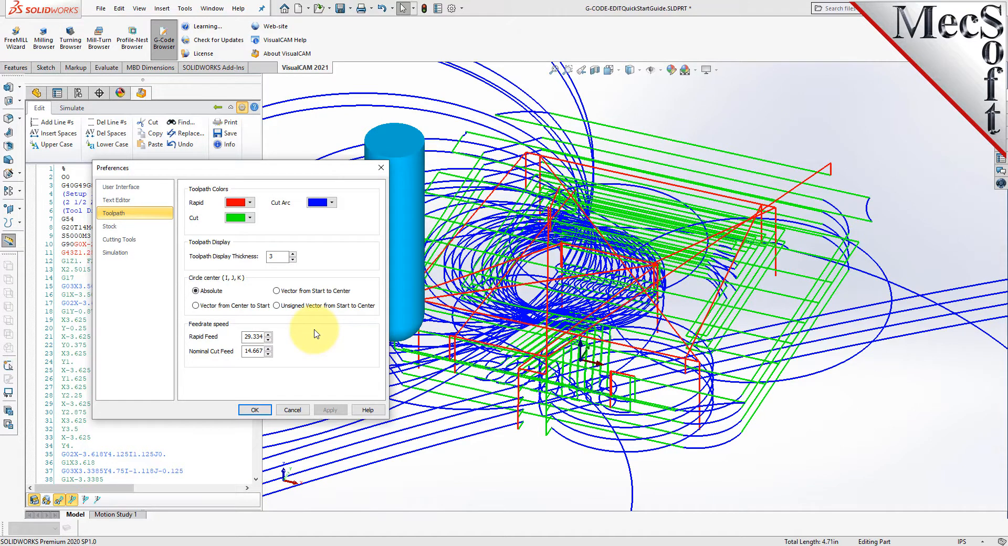
- Compare the toolpath display again by applying thickness 1 and restoring thickness 3
double_click(272, 256)
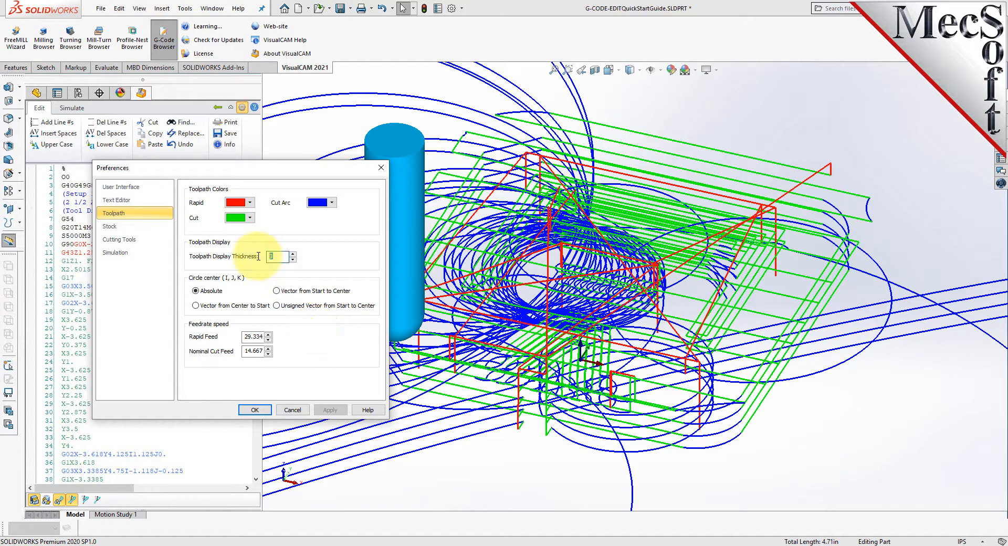
text(1)
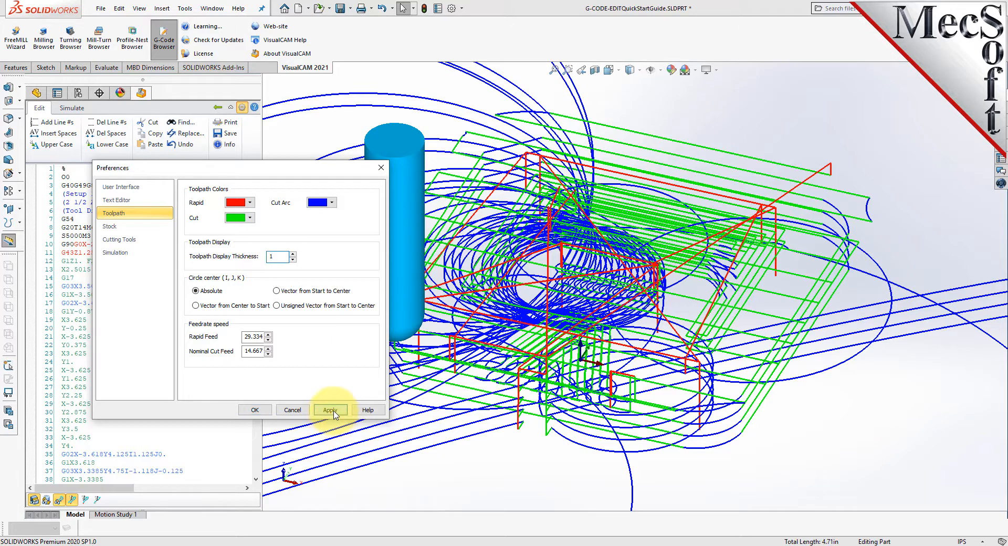
click(332, 410)
double_click(271, 257)
text(3)
click(333, 411)
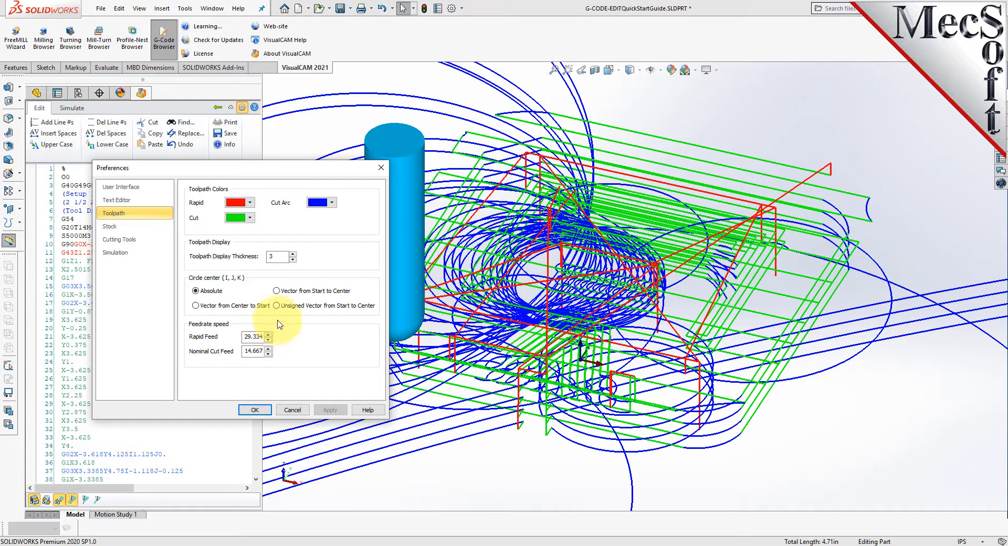
- Try Vector from Center to Start as the circle center mode, and apply Vector from Start to Center instead
click(195, 305)
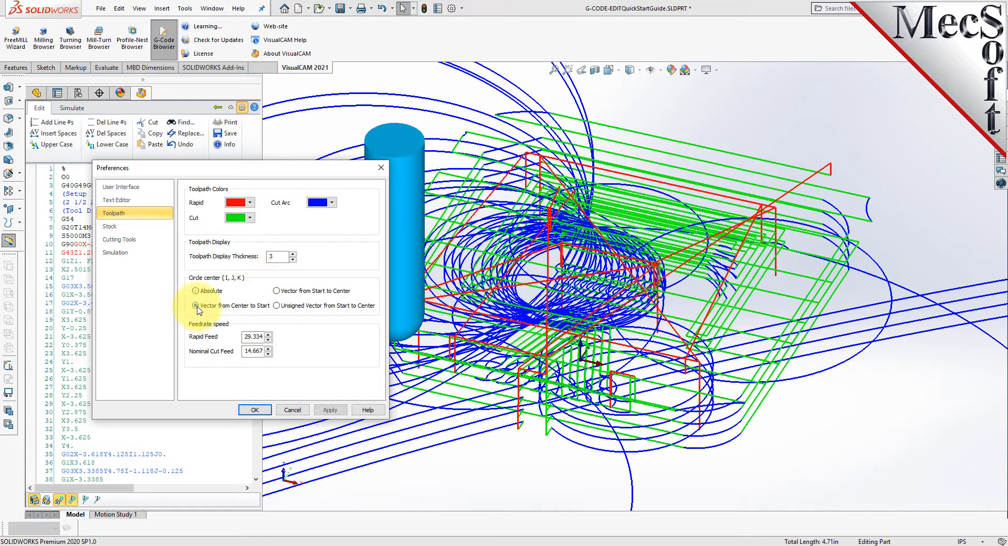
click(330, 410)
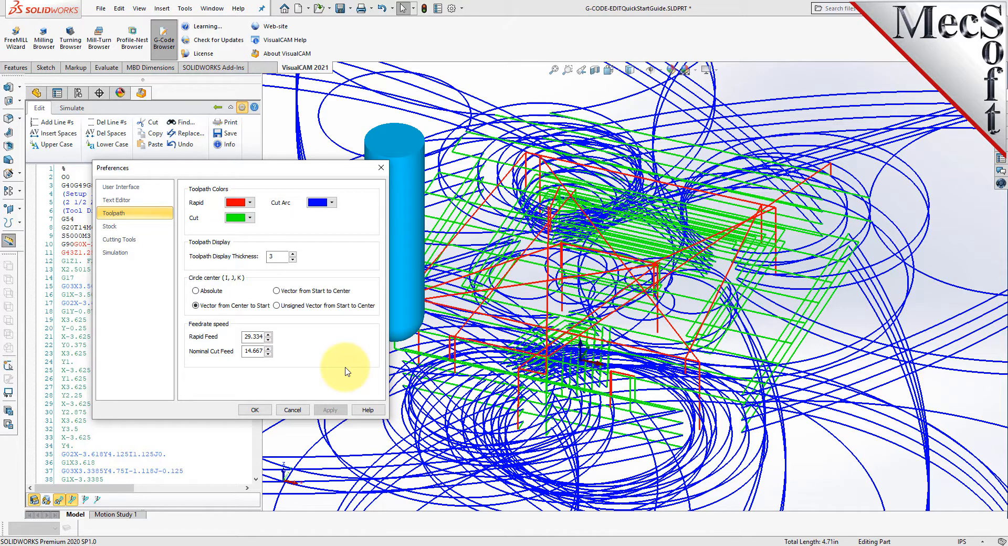
click(277, 291)
click(330, 410)
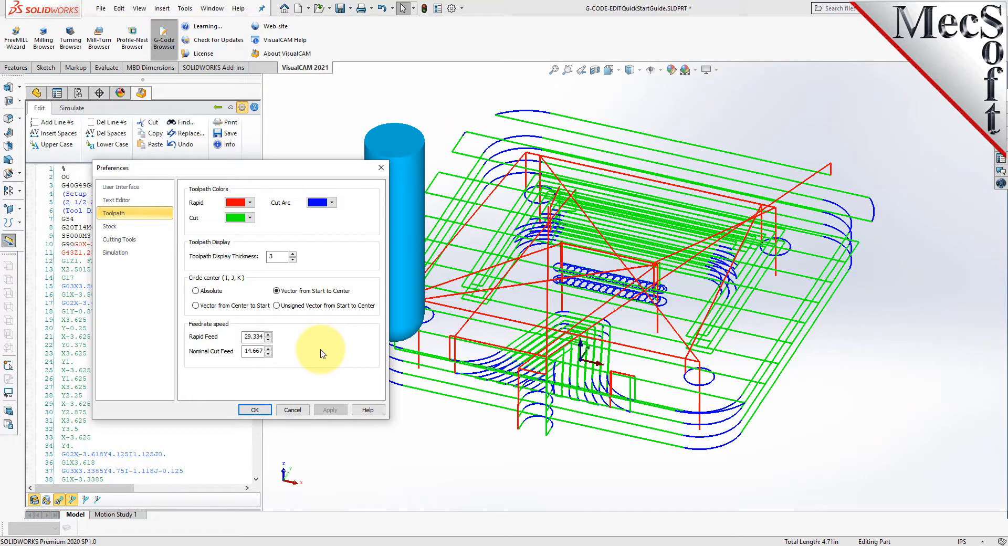
- Apply the Absolute circle center mode for comparison, and switch back to Vector from Start to Center
drag(212, 167, 323, 174)
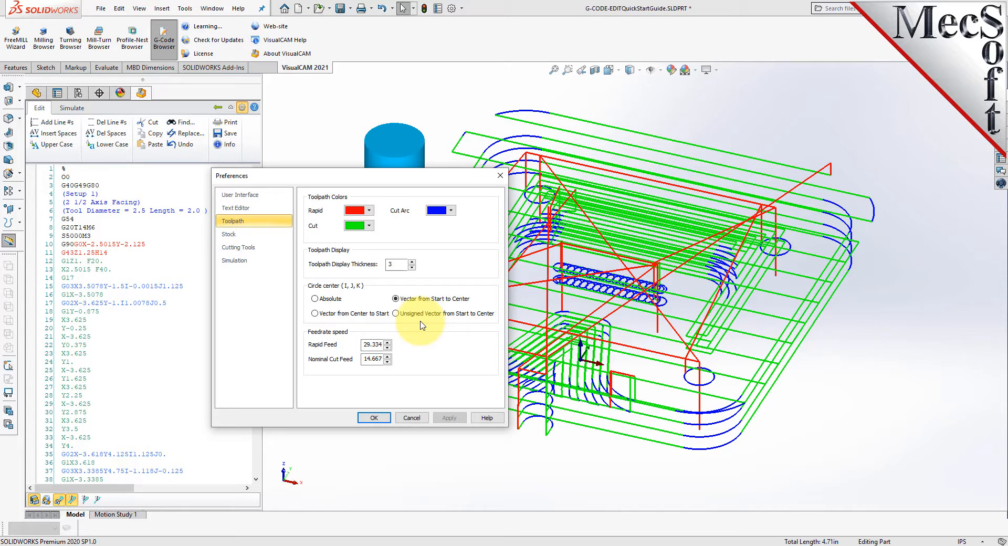
click(315, 299)
click(450, 418)
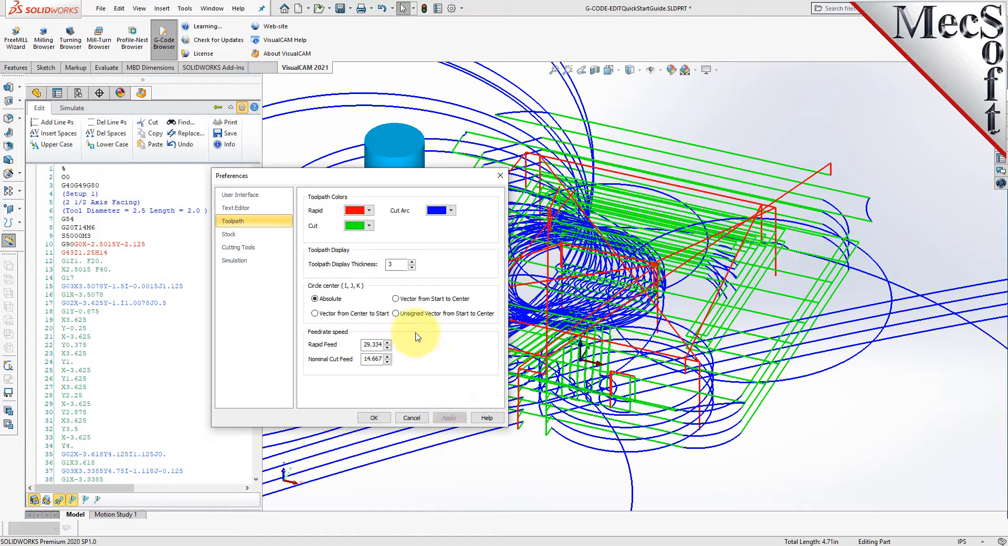
click(398, 300)
click(450, 418)
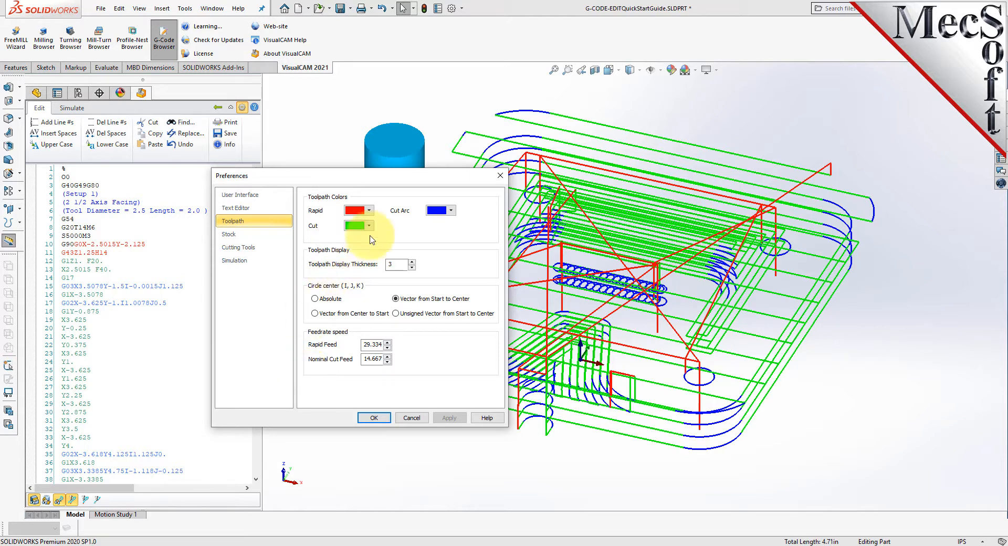
- Set the Cut Stock color to light purple in the stock preferences, keeping the stock model display opaque
click(236, 236)
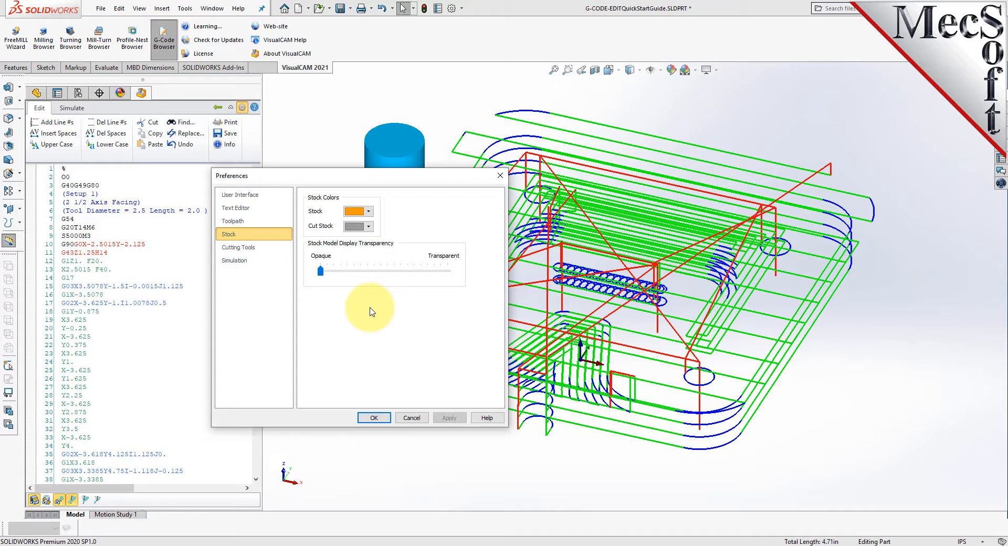
click(370, 227)
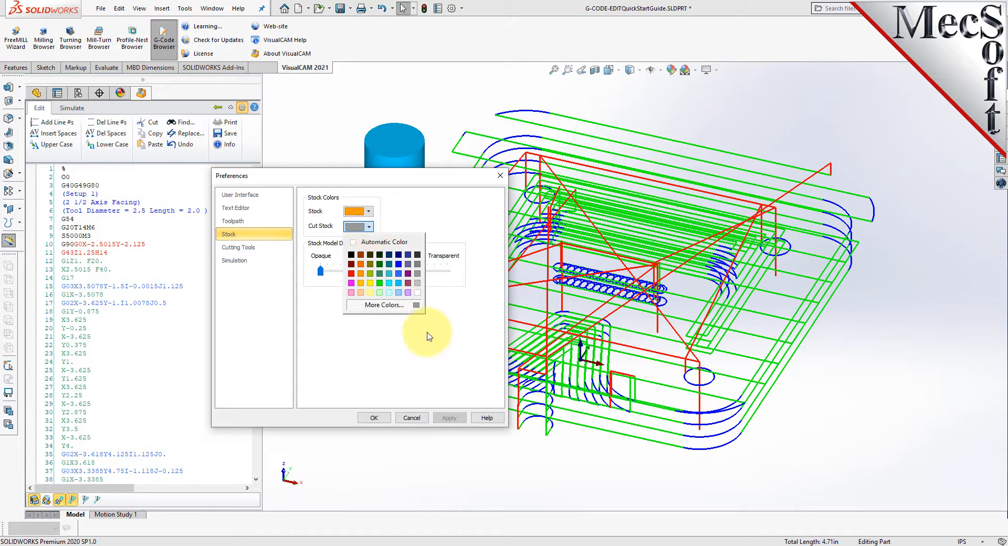
click(409, 293)
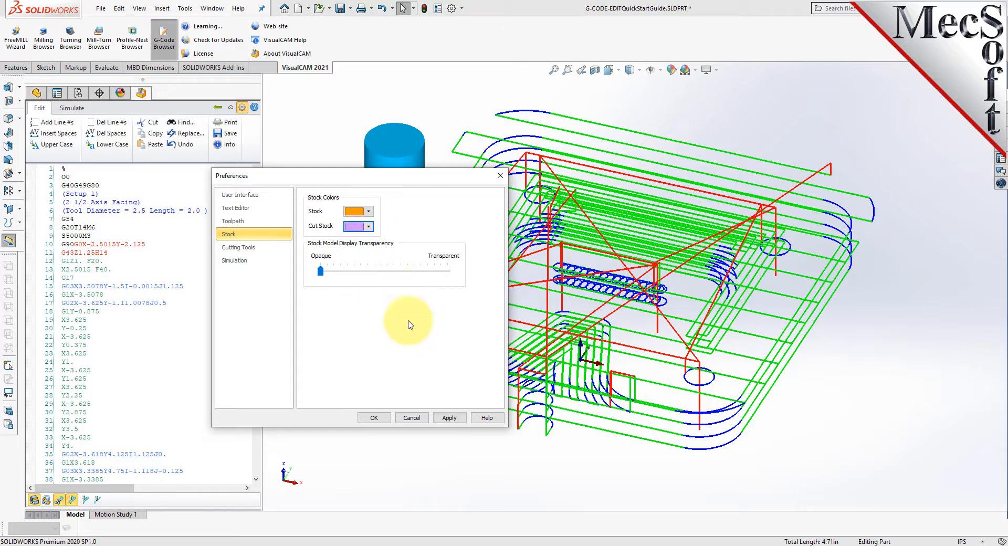
mouse_move(320, 271)
mouse_down()
mouse_move(456, 273)
mouse_move(327, 278)
mouse_up()
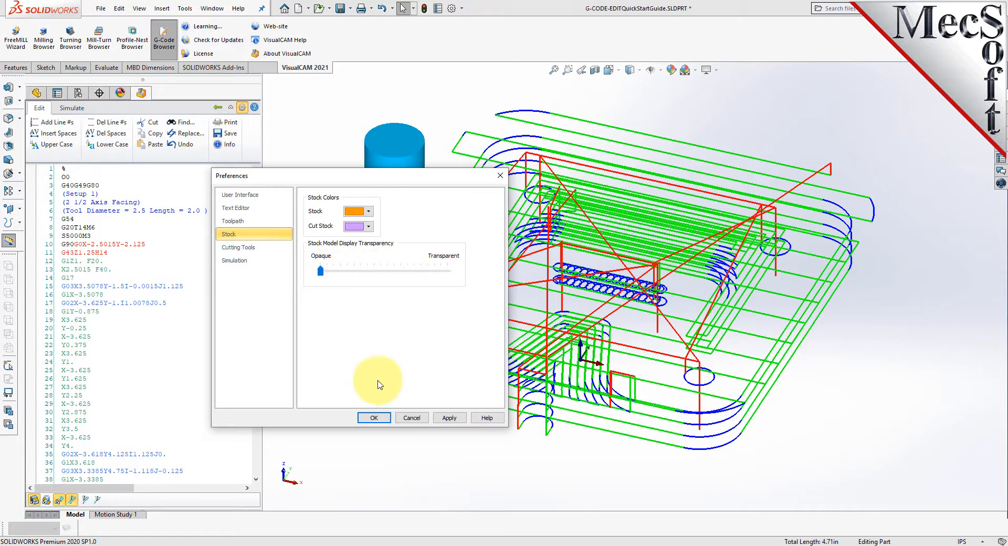
- Review the cutting tool color choices and the simulation mode and accuracy preferences
click(239, 247)
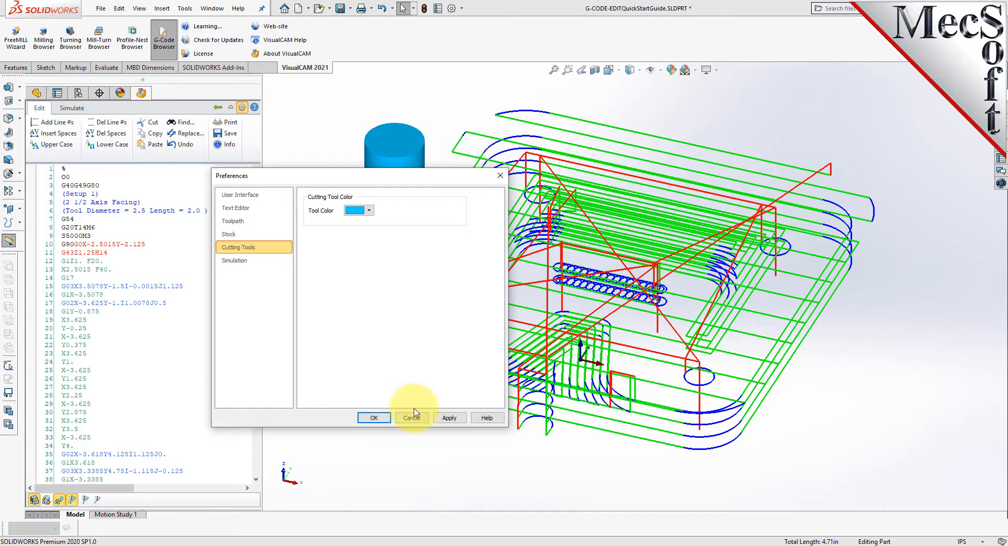
click(370, 211)
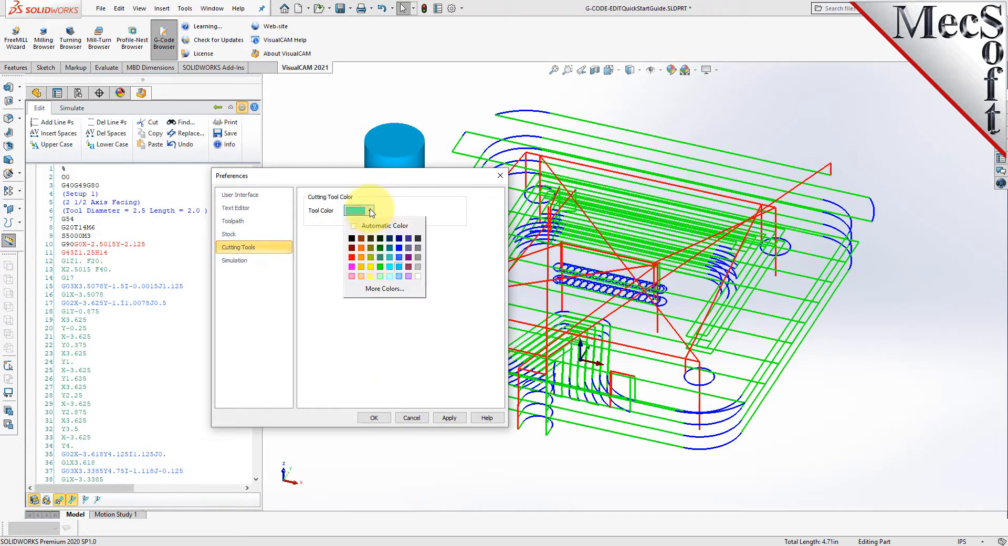
click(370, 211)
click(239, 264)
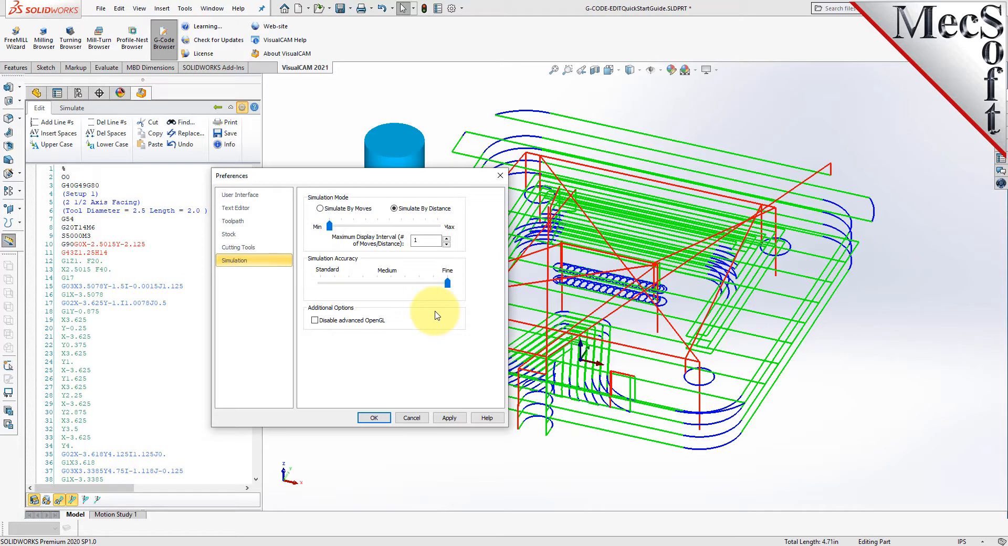
click(254, 223)
- Set the cutting tool color to medium blue, apply it, and close the preferences with the changes accepted
click(252, 247)
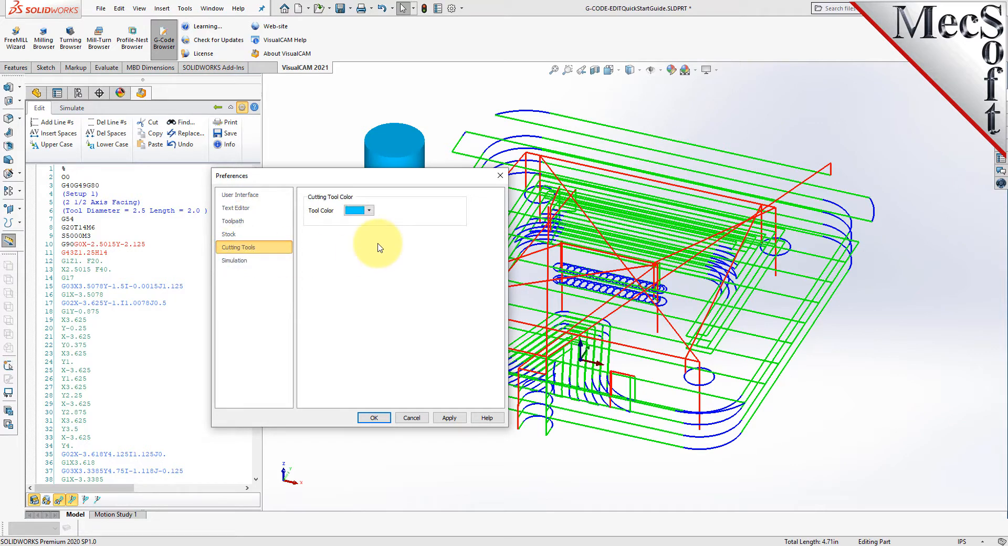
click(370, 211)
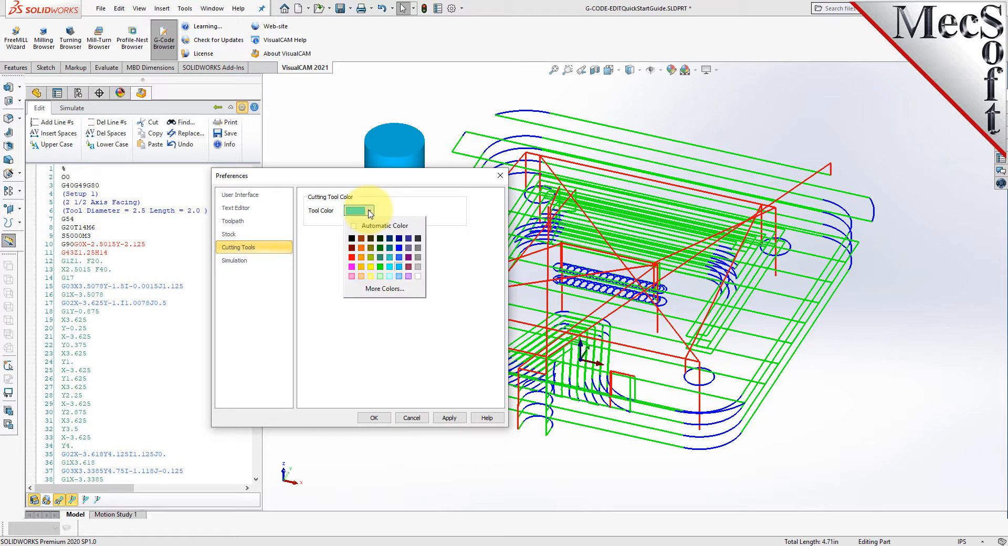
click(400, 259)
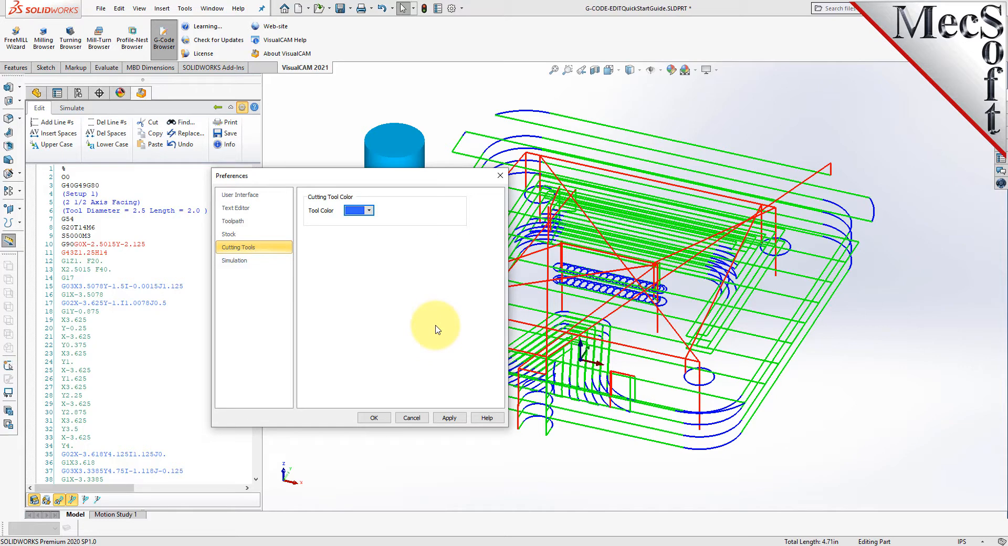
click(454, 421)
drag(439, 180, 462, 212)
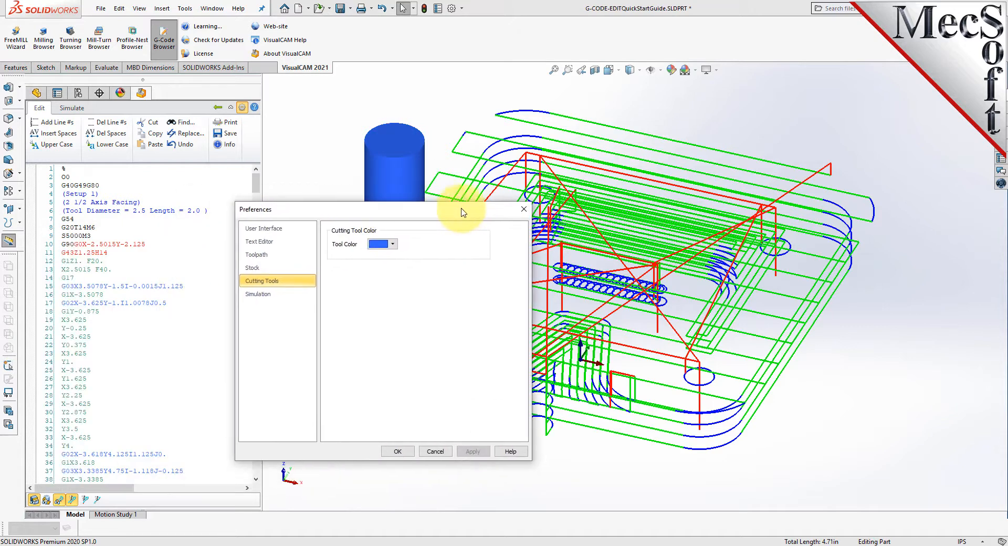
click(398, 452)
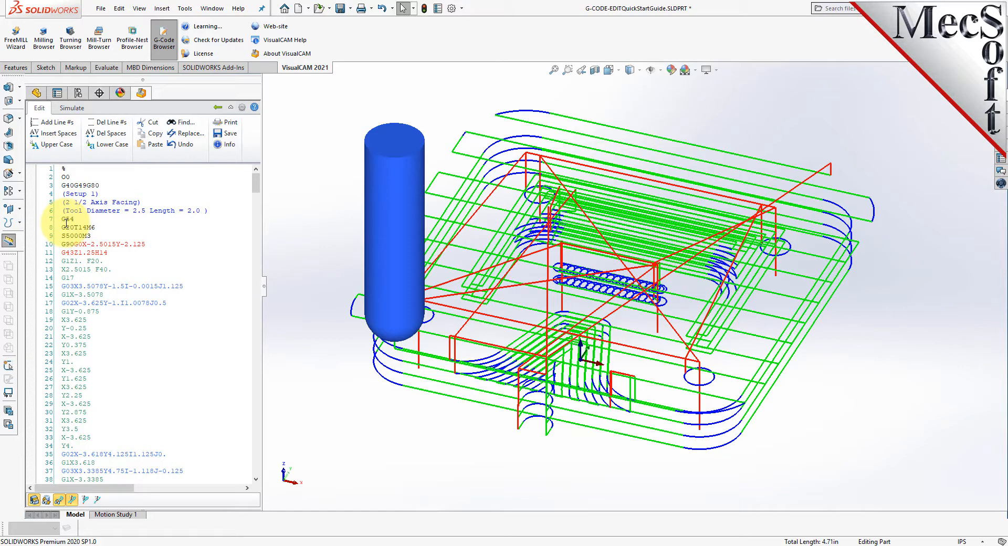
- Add line numbers to the G-code program
mouse_move(255, 186)
mouse_down()
mouse_move(255, 471)
mouse_move(254, 181)
mouse_up()
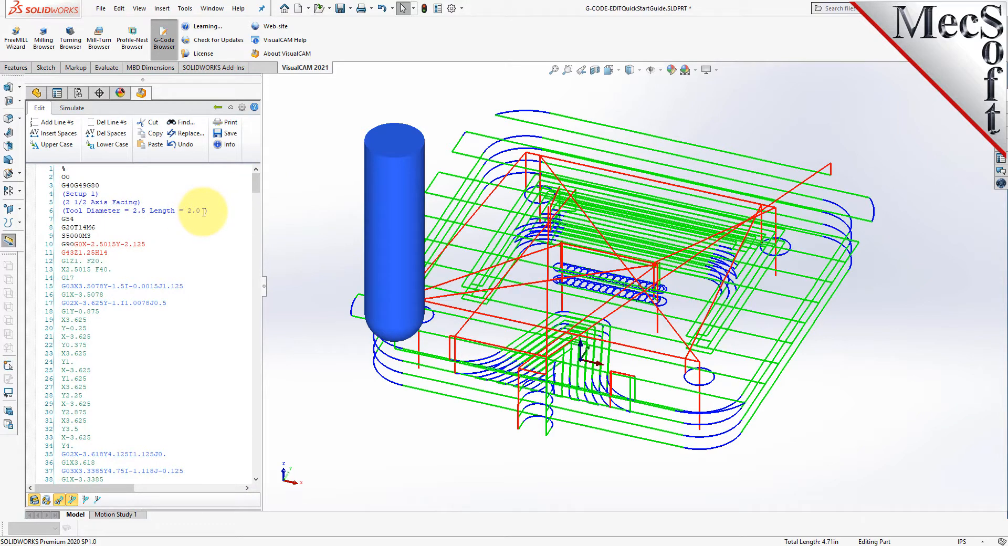
click(61, 125)
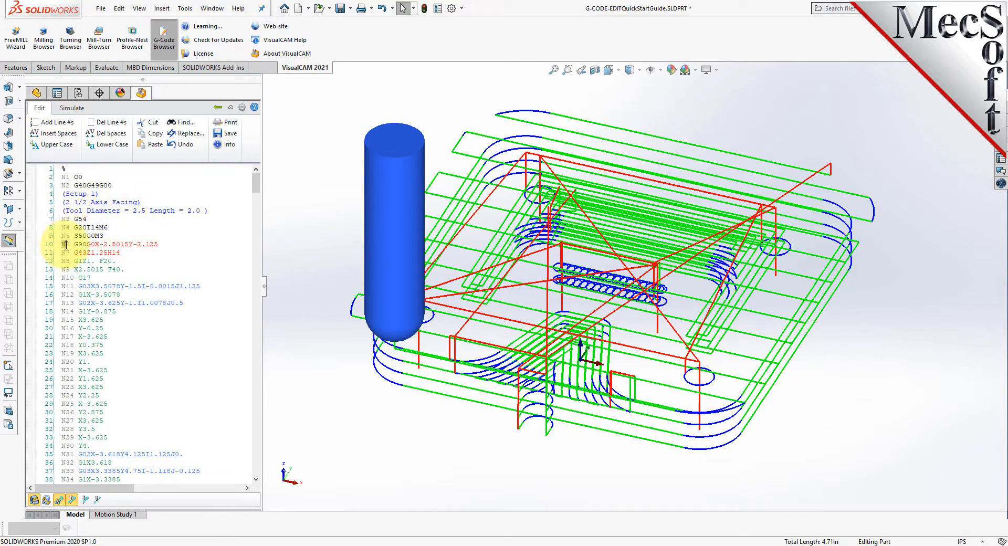
- Examine the line numbering through the G-code program, including the setup, facing operation and tool comment lines near its start
scroll(74, 257, down, 17)
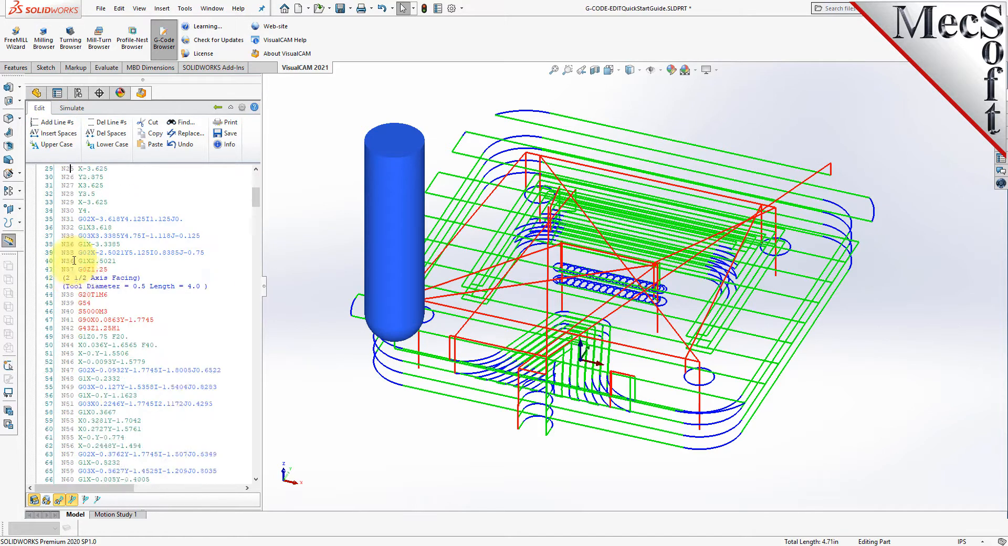
scroll(77, 268, down, 13)
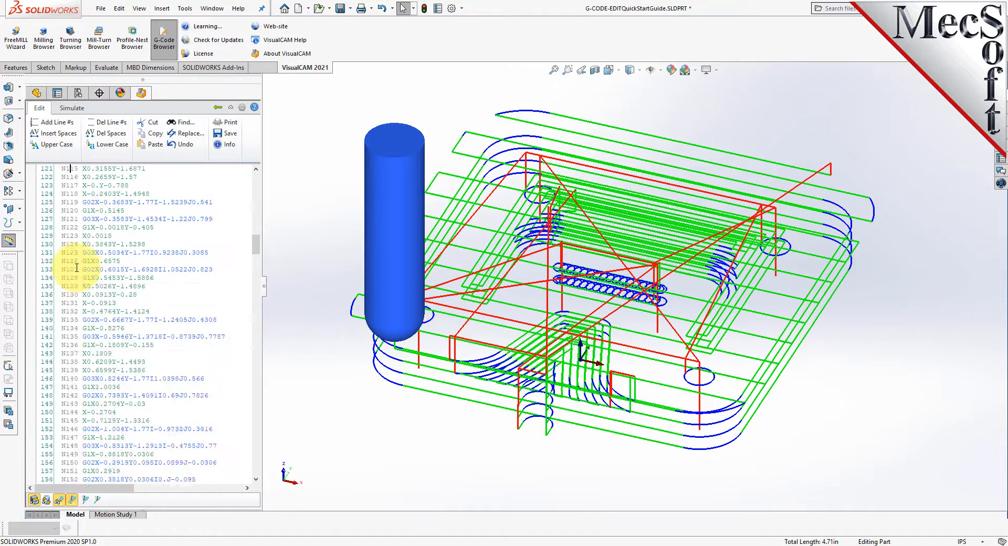
scroll(77, 268, up, 20)
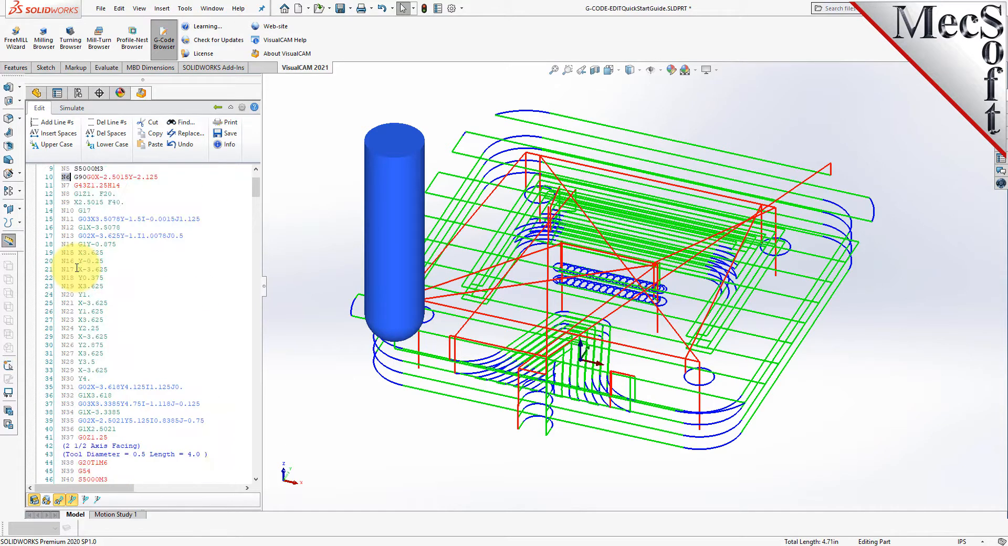
scroll(77, 268, up, 3)
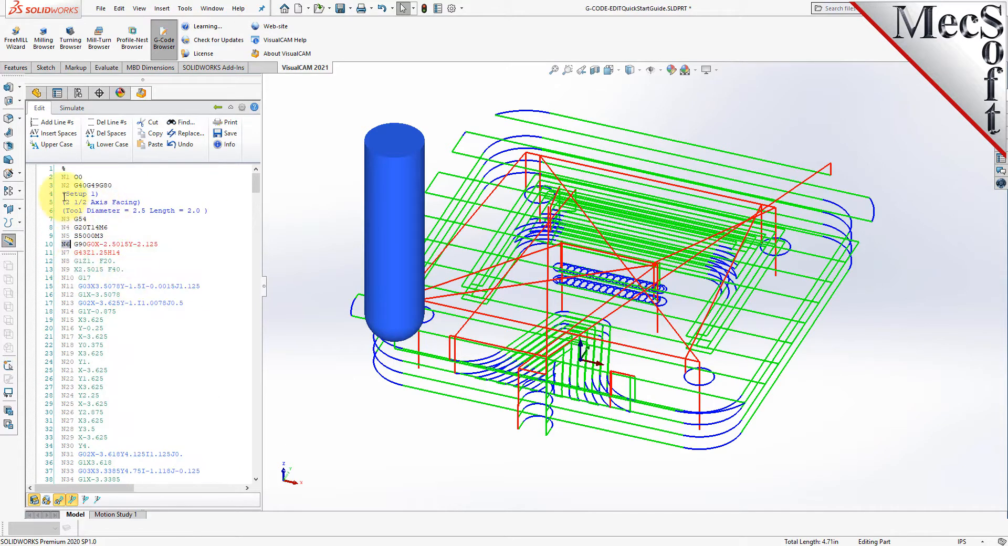
drag(63, 194, 231, 210)
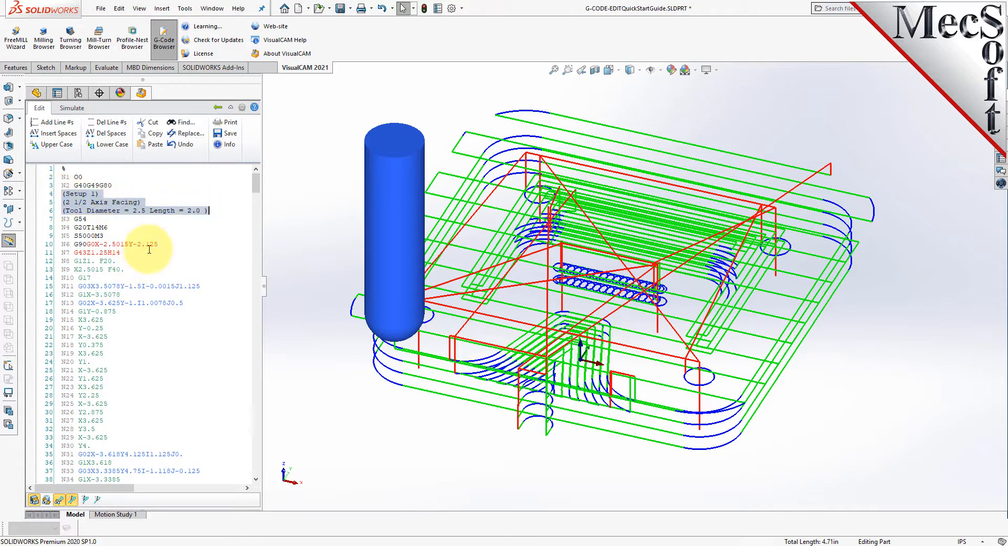
click(178, 233)
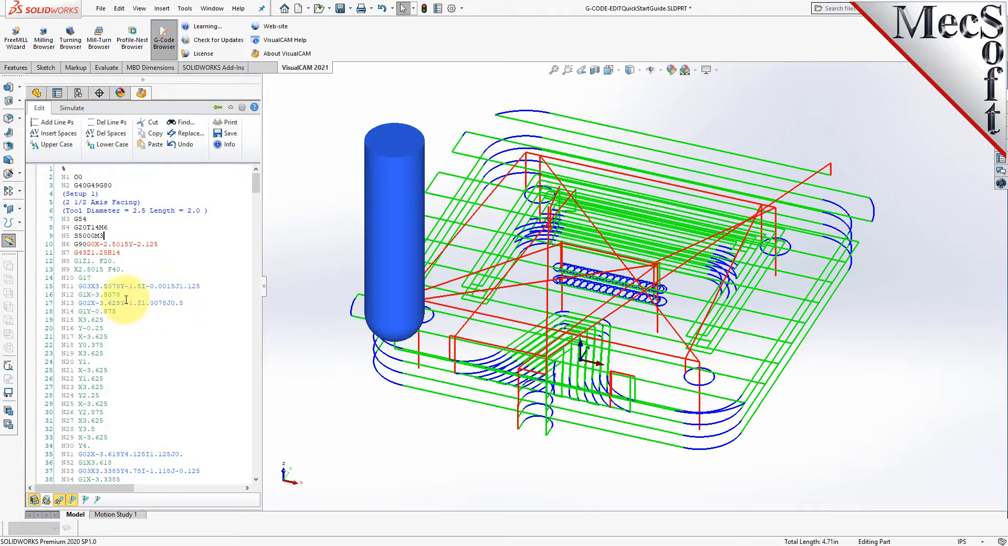
- Insert spaces between the G-code words and save the program, replacing the existing G-CODE-EDITQuickStartGuide.nc file
click(68, 134)
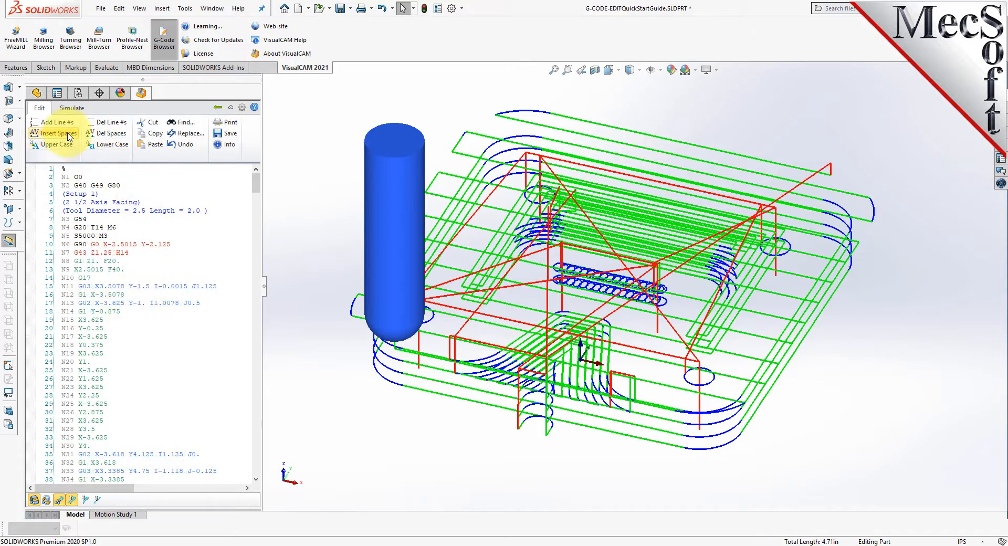
click(91, 244)
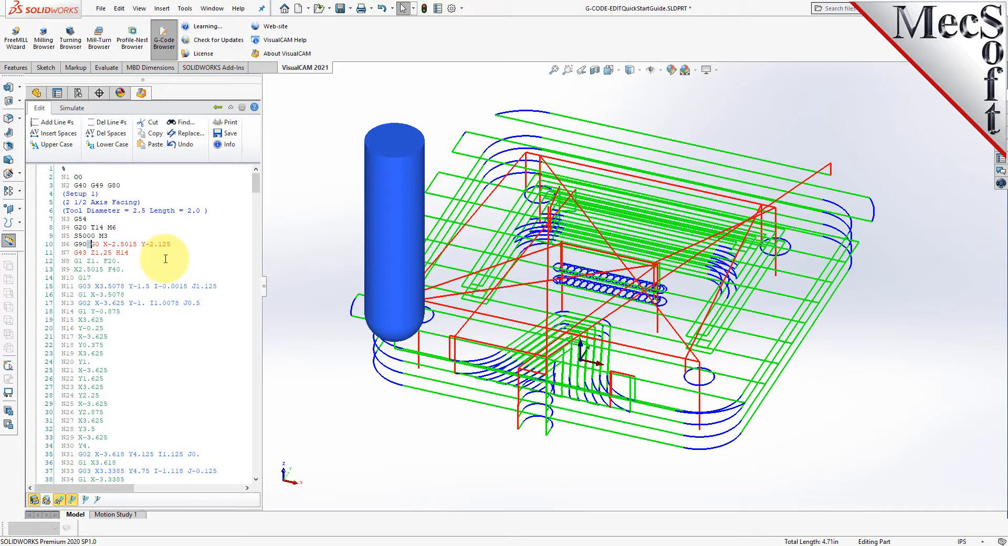
click(140, 243)
scroll(139, 243, down, 11)
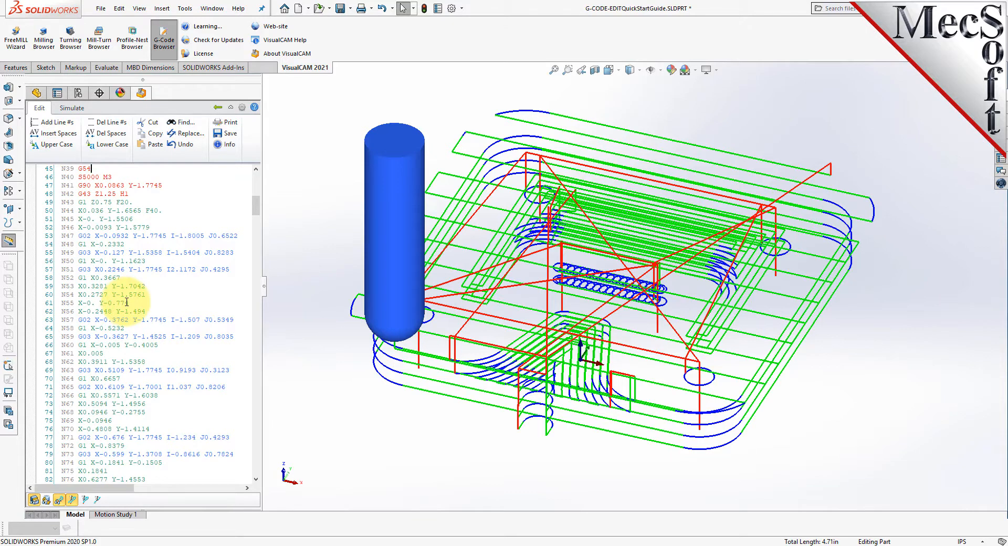
scroll(128, 302, up, 11)
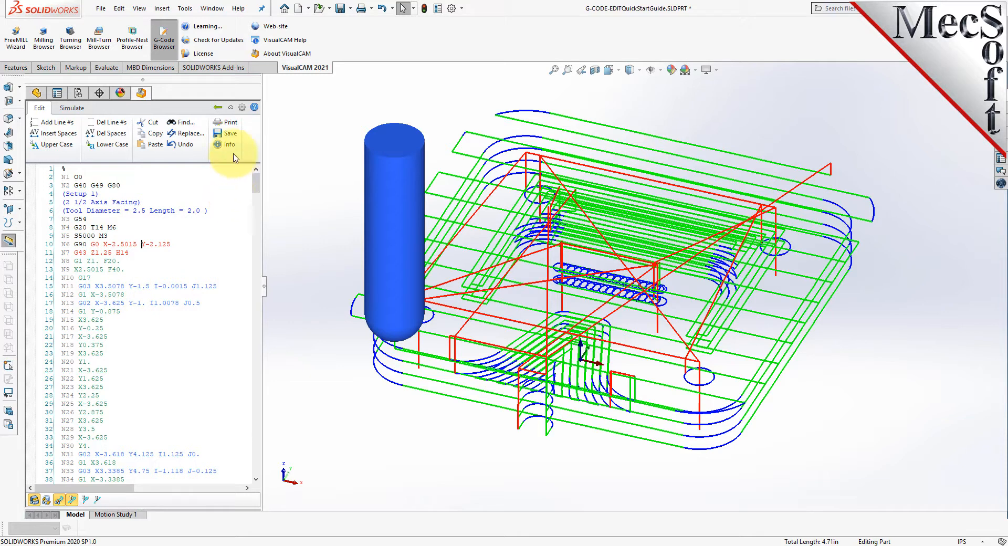
click(234, 138)
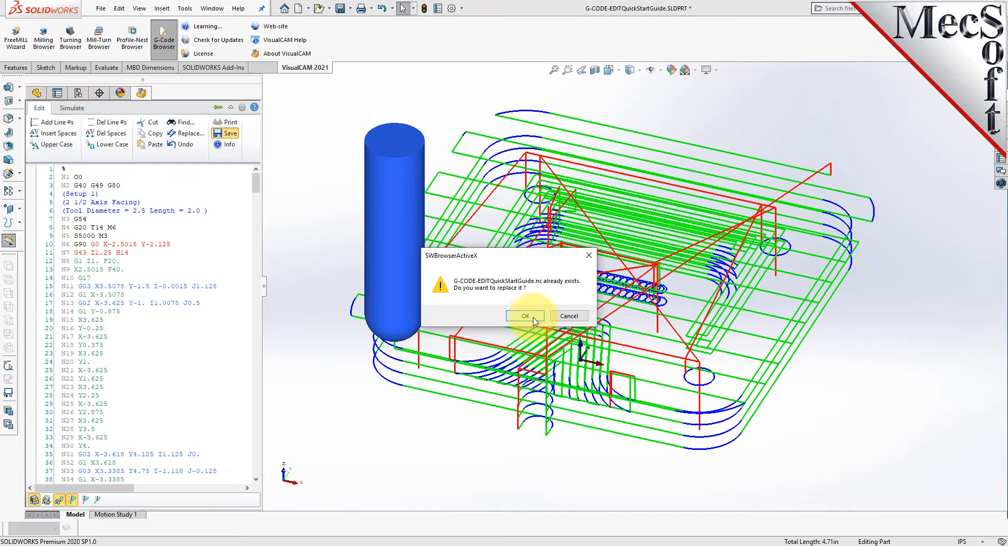
click(525, 317)
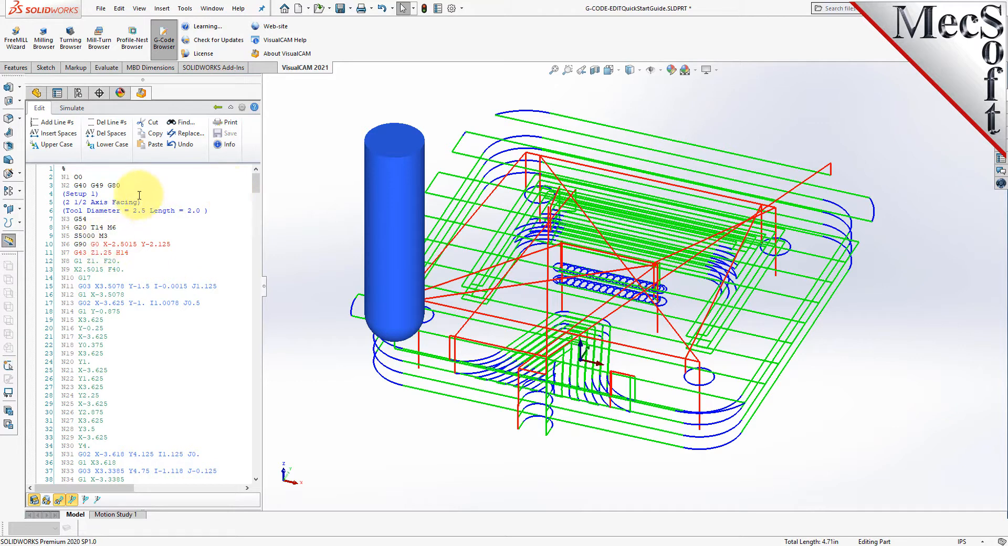
- Delete the spaces from the G-code program, then save it from the project, replacing the existing G-CODE-EDITQuickStartGuide.nc
click(121, 135)
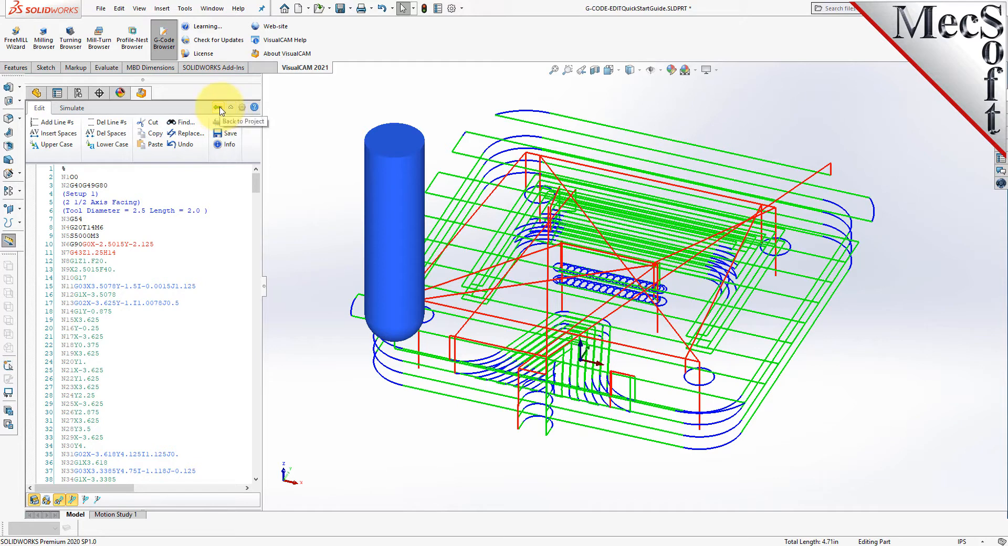
click(220, 109)
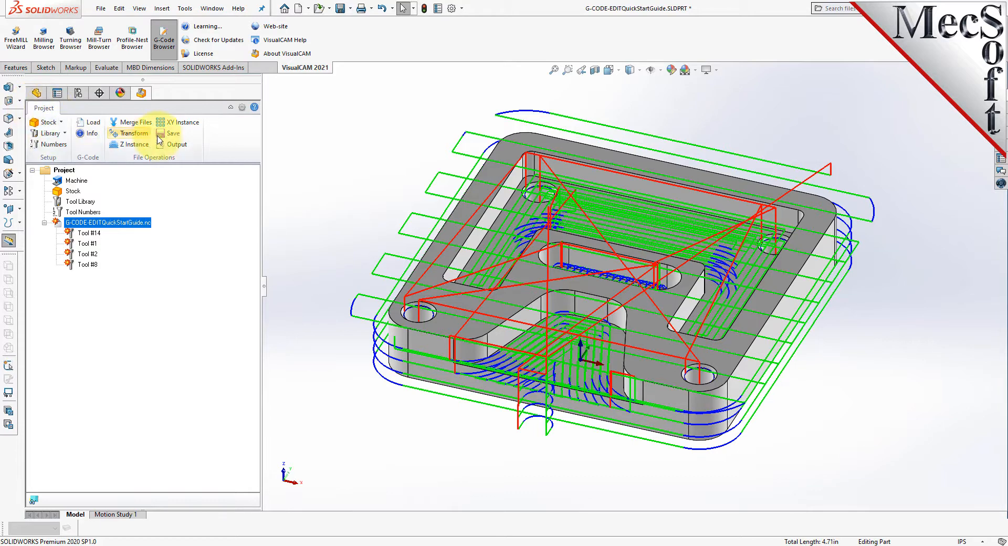
click(173, 135)
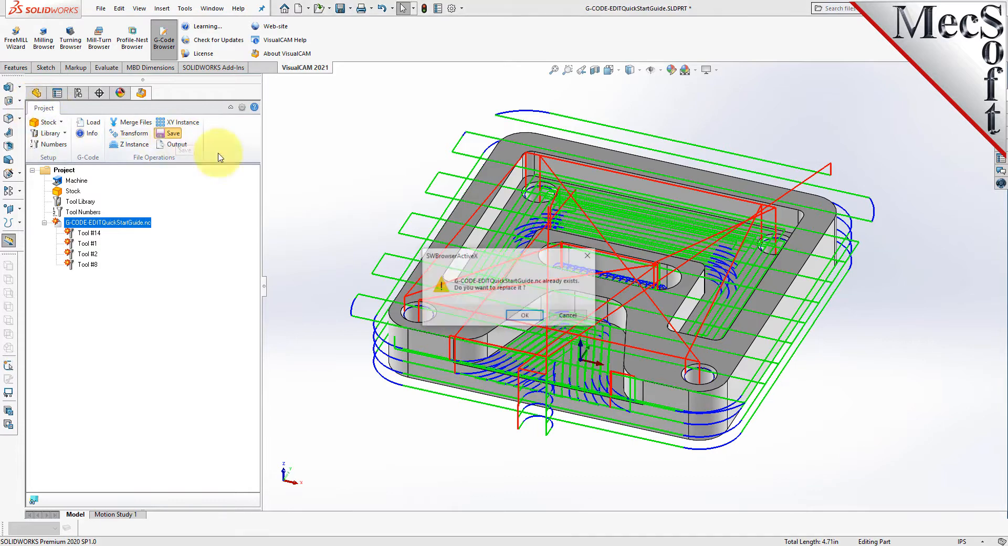
click(531, 318)
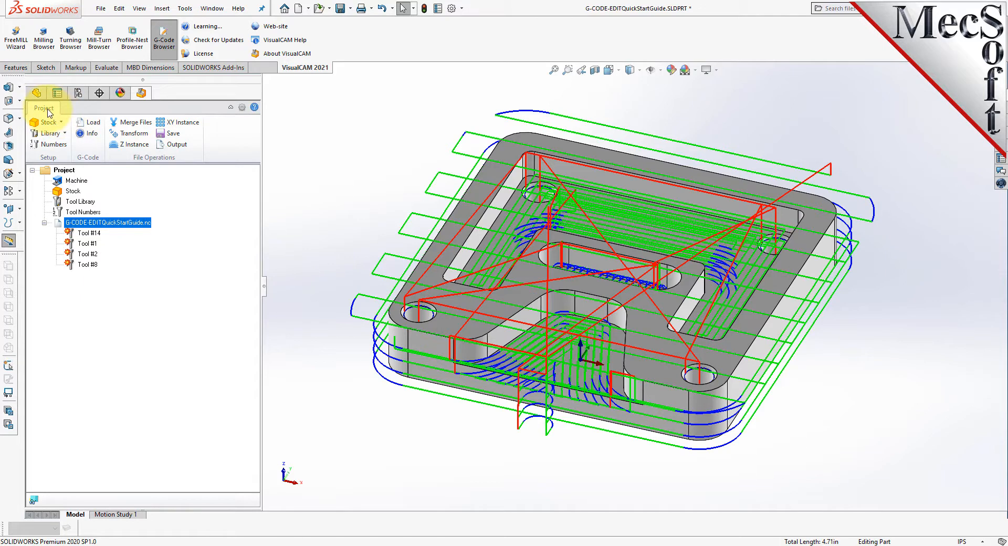
- Load the tool library file G-CODE-EDITQuickStartGuide.csv from the QuickStart folder into the project
click(64, 134)
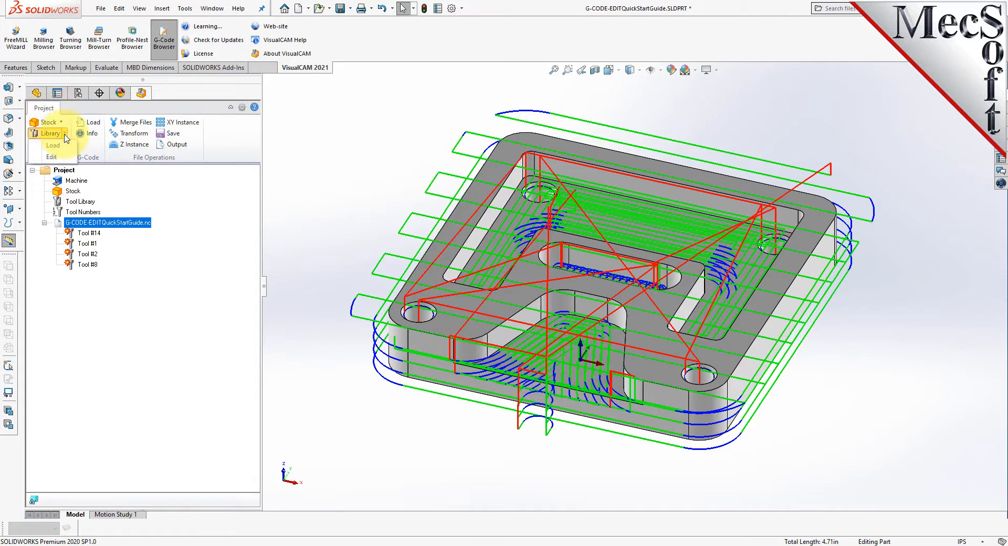
click(66, 146)
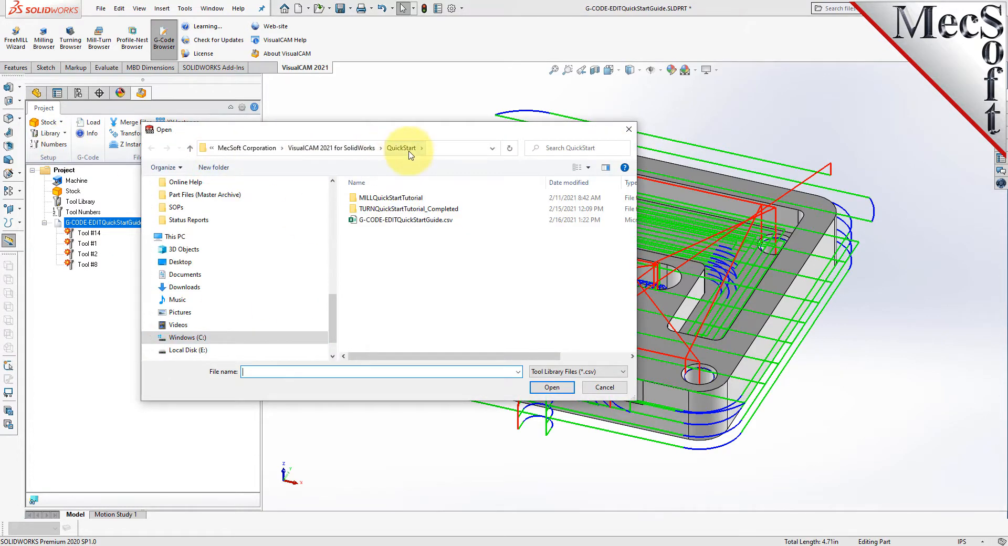
click(382, 221)
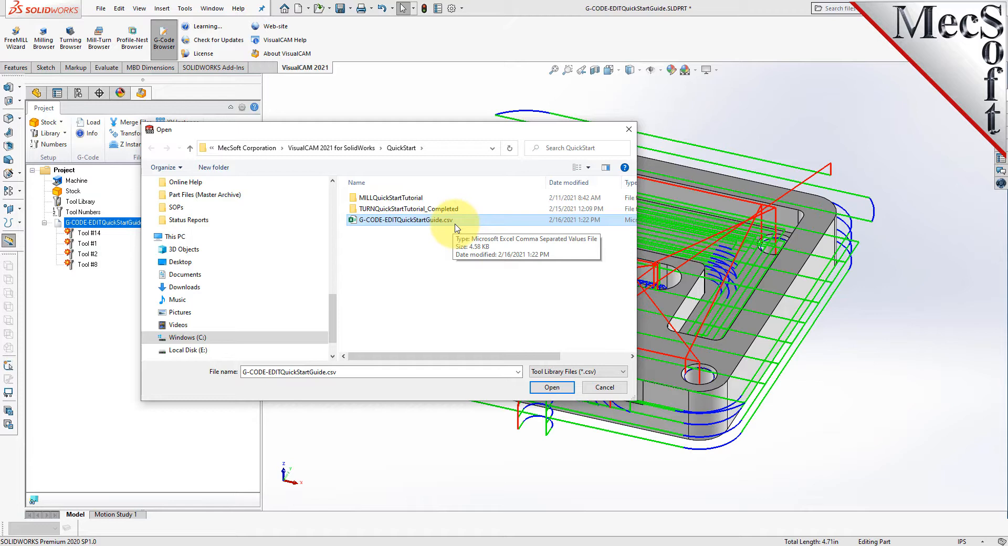
click(560, 391)
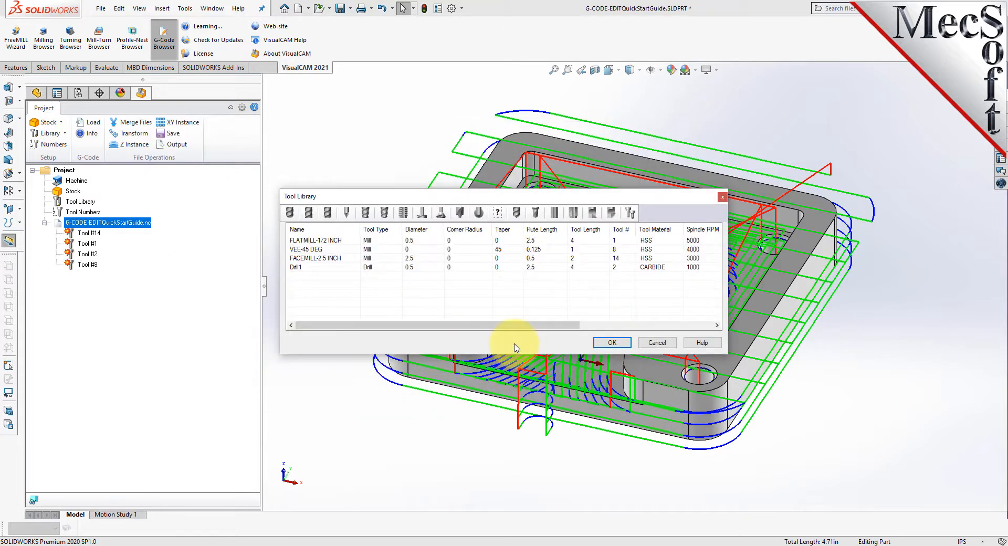
- Check the names and tool numbers of the flat mill, vee mill, face mill and drill, and accept the tool library
drag(457, 325, 434, 335)
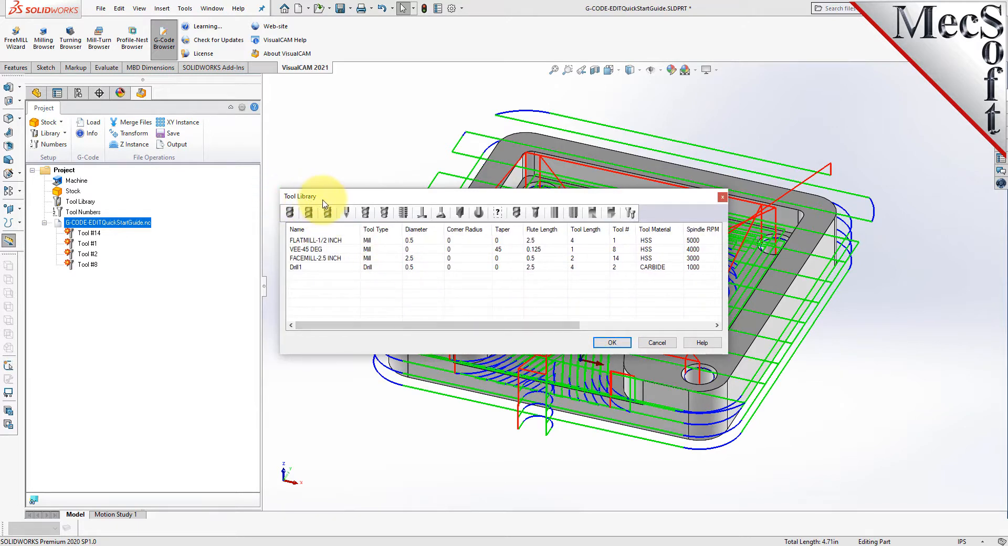
click(321, 240)
click(320, 250)
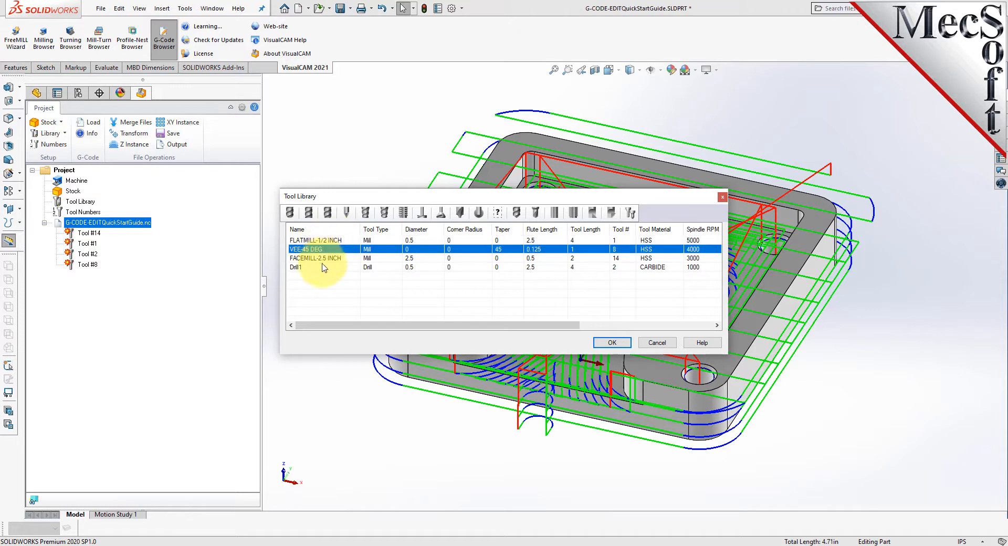
click(323, 260)
click(315, 268)
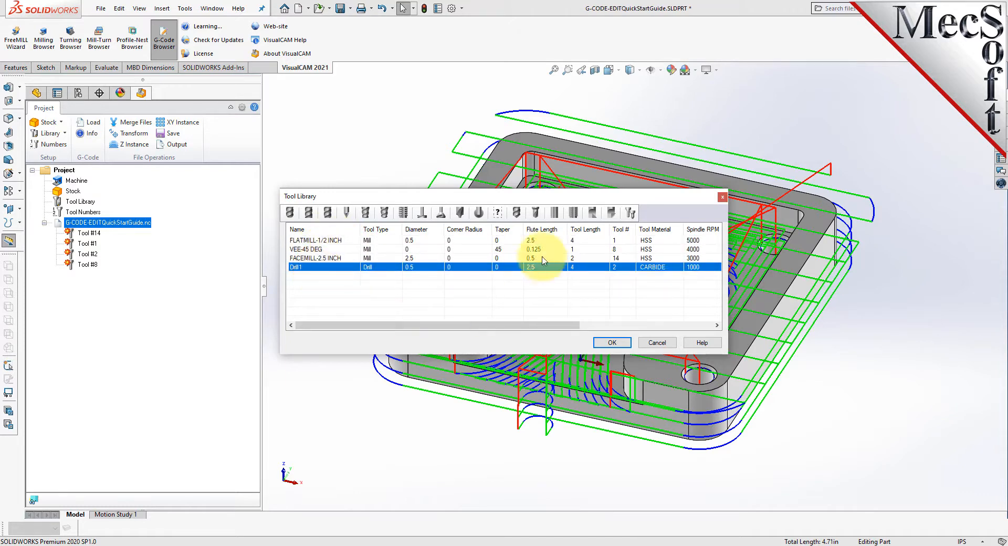
click(623, 241)
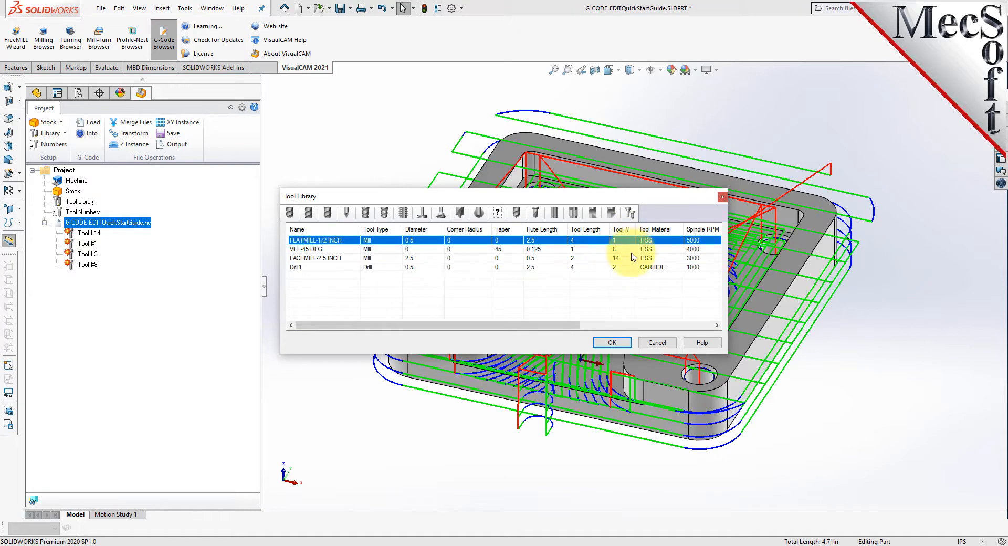
click(632, 250)
click(631, 259)
click(628, 267)
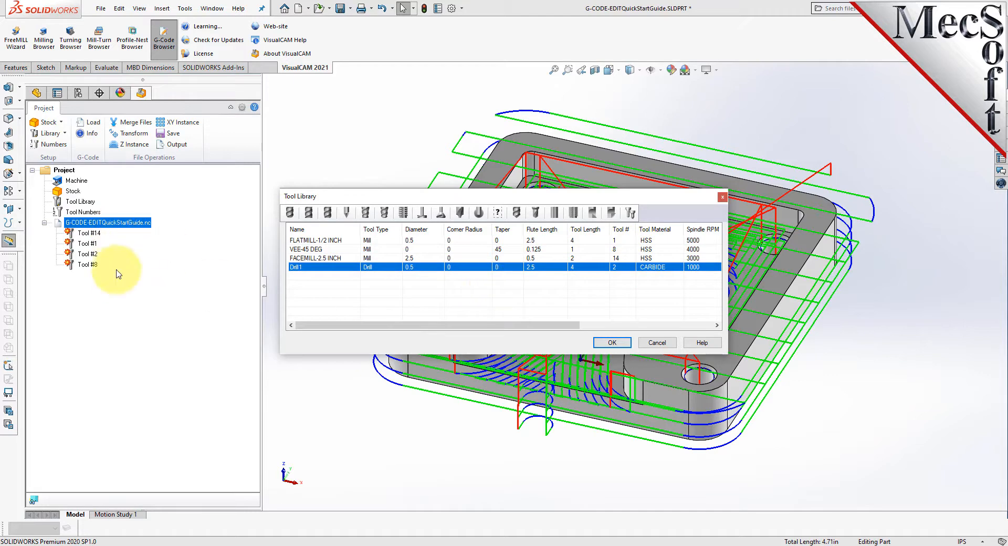
click(612, 343)
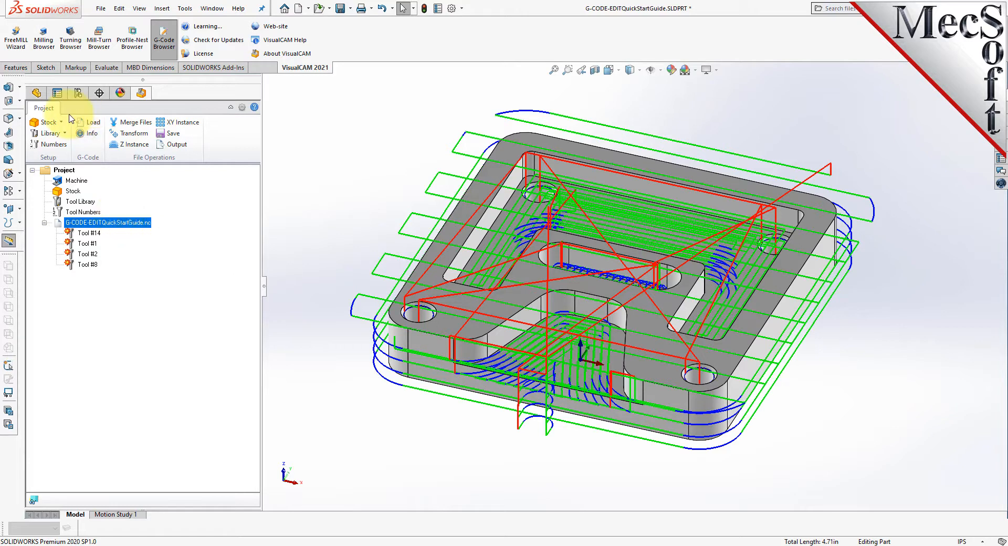
- Add FLATMILL-1/2 INCH, VEE-45 DEG, FACEMILL-2.5 INCH and Drill1 from the library as Tool Crib stations and accept the crib
click(65, 147)
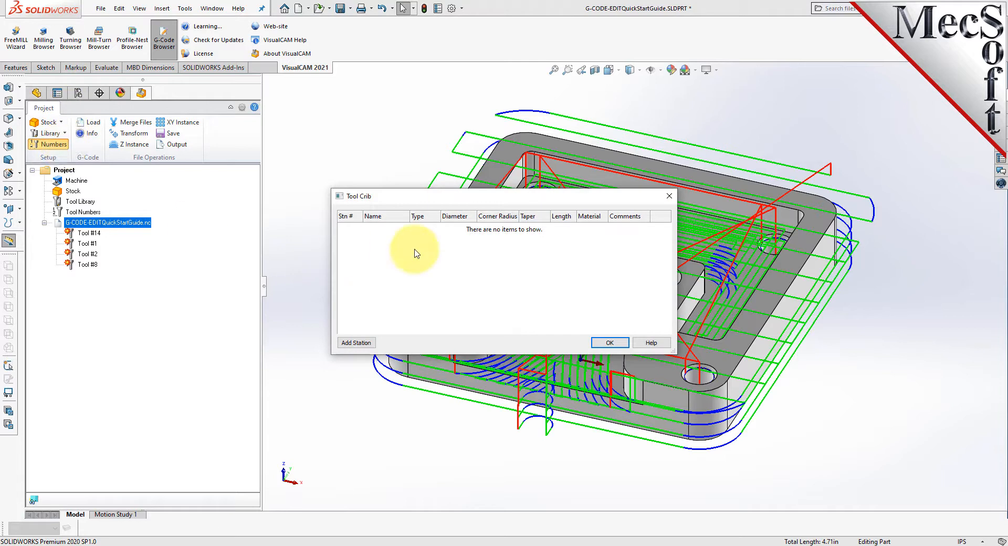
click(356, 342)
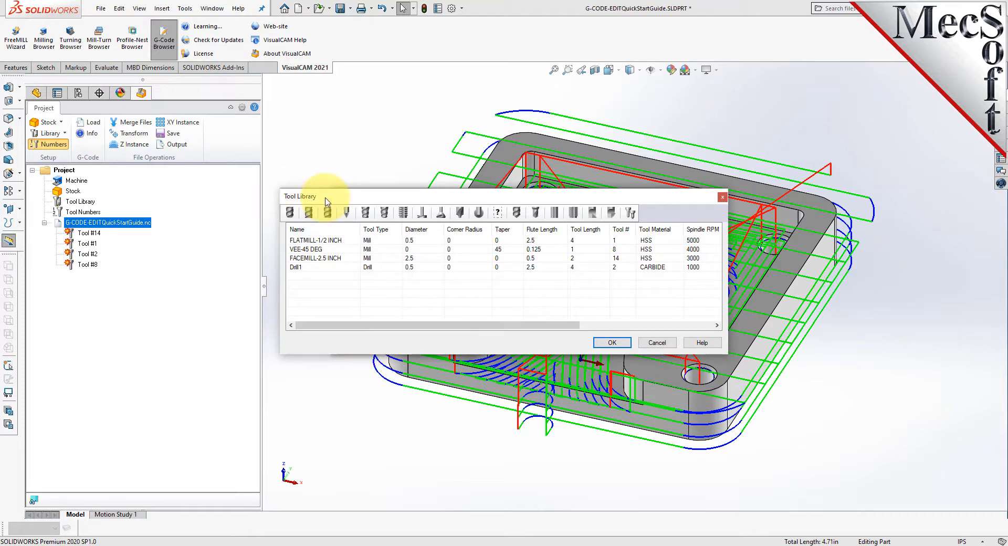
click(333, 242)
click(333, 251)
click(330, 259)
click(329, 269)
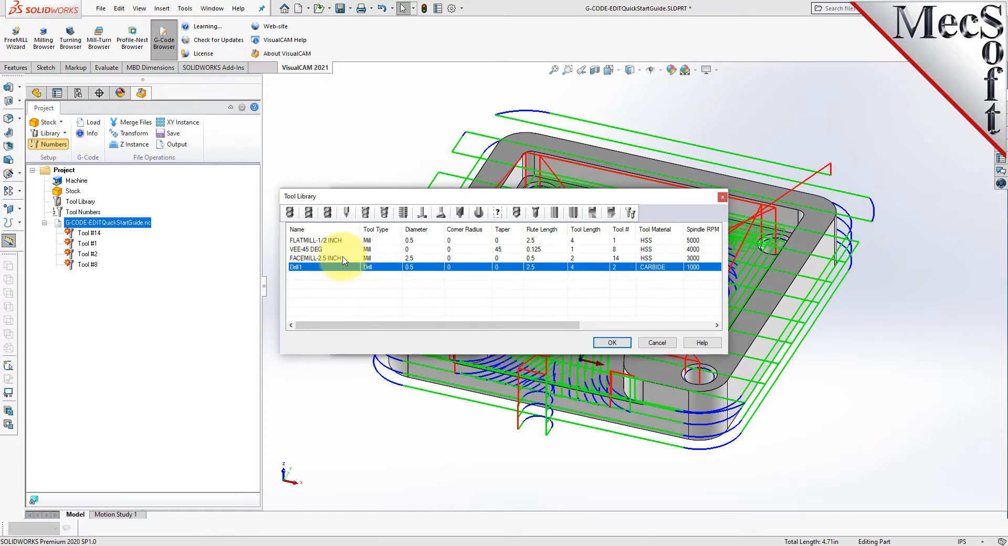
drag(573, 297, 388, 234)
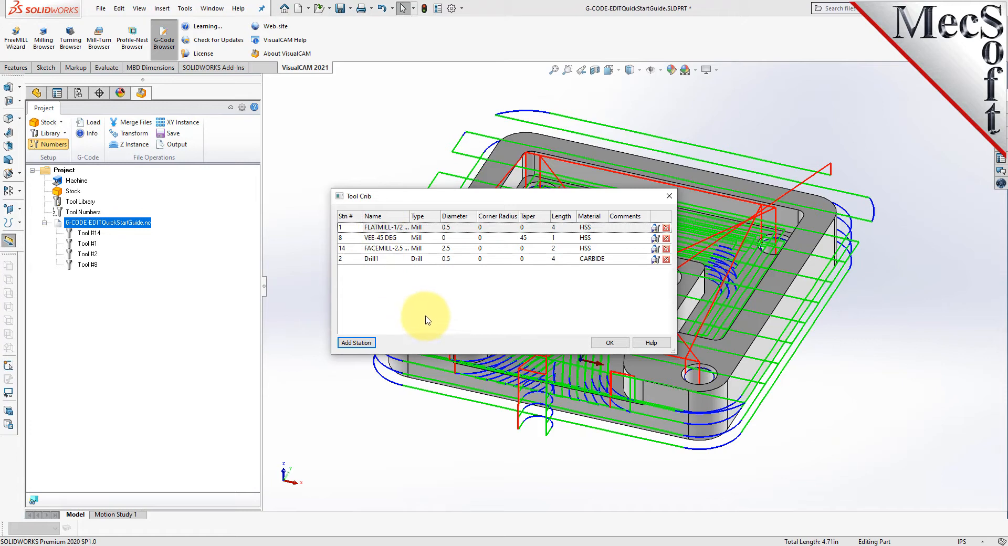
click(611, 342)
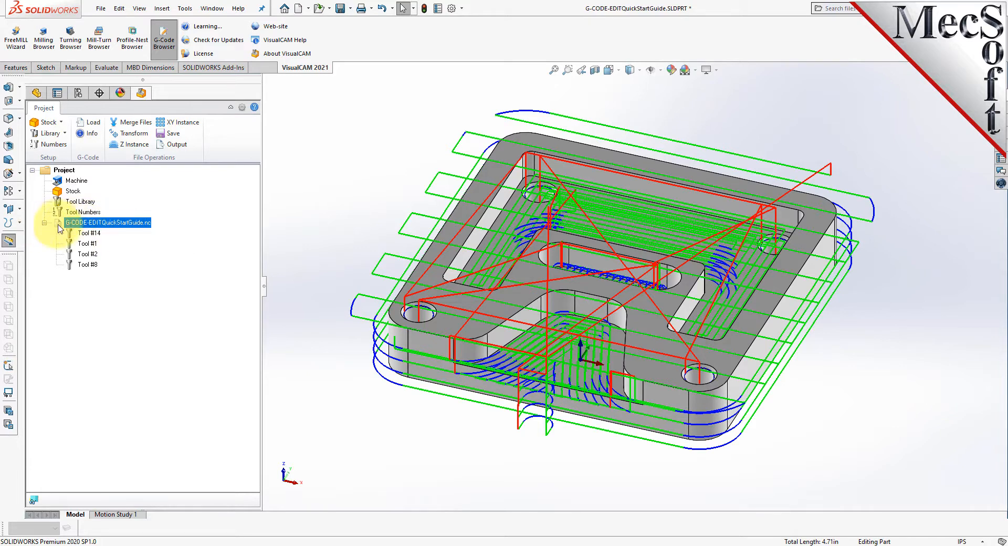
- Open G-CODE-EDITQuickStartGuide.nc for simulation and display the part model together with the toolpaths
right_click(121, 227)
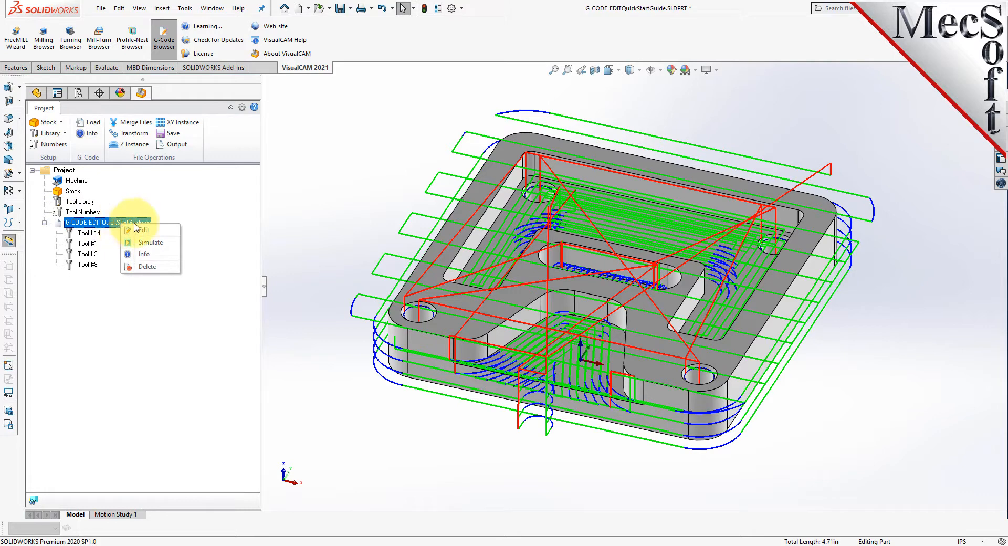
click(151, 243)
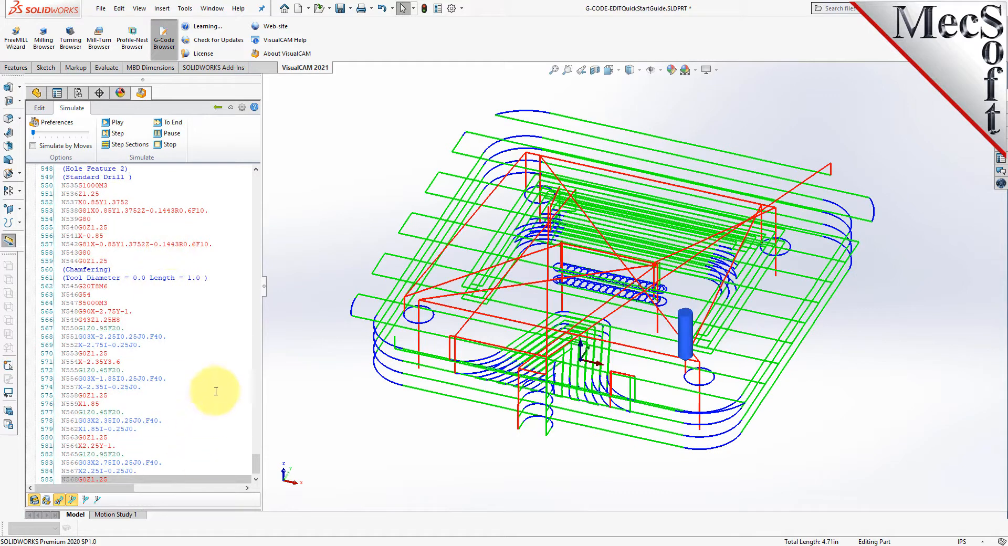
click(46, 501)
click(46, 500)
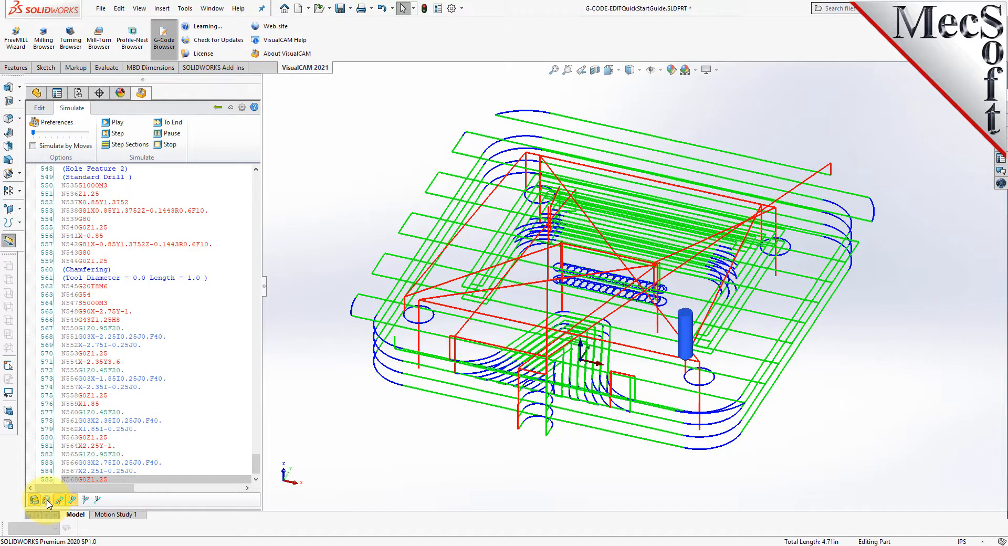
click(46, 500)
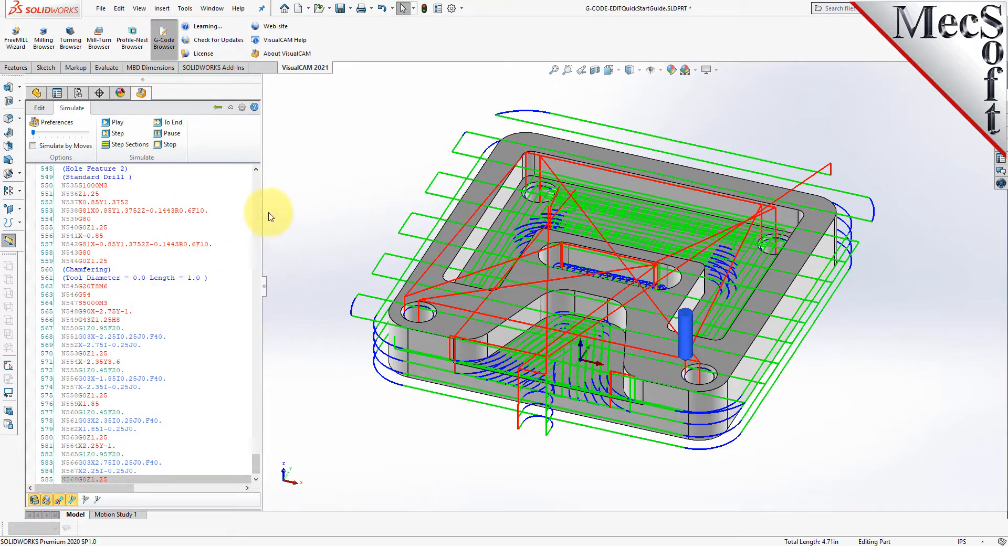
- Examine the tool position on the part for each G-code line, going line by line from line 123 to line 252
drag(255, 462, 257, 247)
click(101, 261)
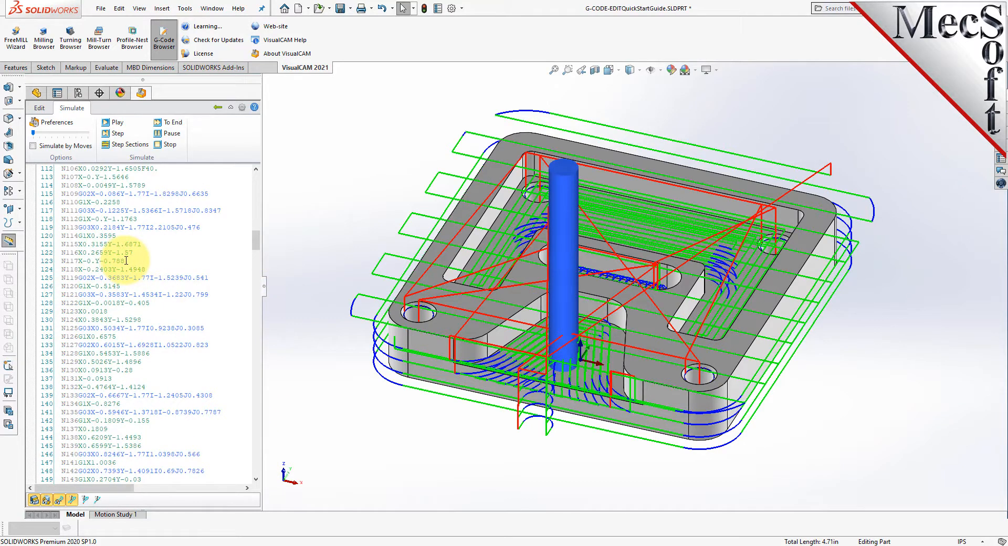
key(Down)
key(Down)
key(Down)
key(Down)
key(Down)
key(Down)
key(Down)
key(Down)
key(Down)
key(Down)
key(Down)
key(Down)
key(Down)
key(Down)
key(Down)
key(Down)
key(Down)
key(Down)
key(Down)
key(Down)
key(Down)
key(Down)
key(Down)
key(Down)
key(Down)
key(Down)
key(Down)
key(Down)
key(Down)
key(Down)
key(Down)
key(Down)
key(Down)
key(Down)
key(Down)
key(Down)
key(Down)
key(Down)
key(Down)
key(Down)
key(Down)
key(Down)
key(Down)
key(Down)
key(Down)
key(Down)
key(Down)
key(Down)
key(Down)
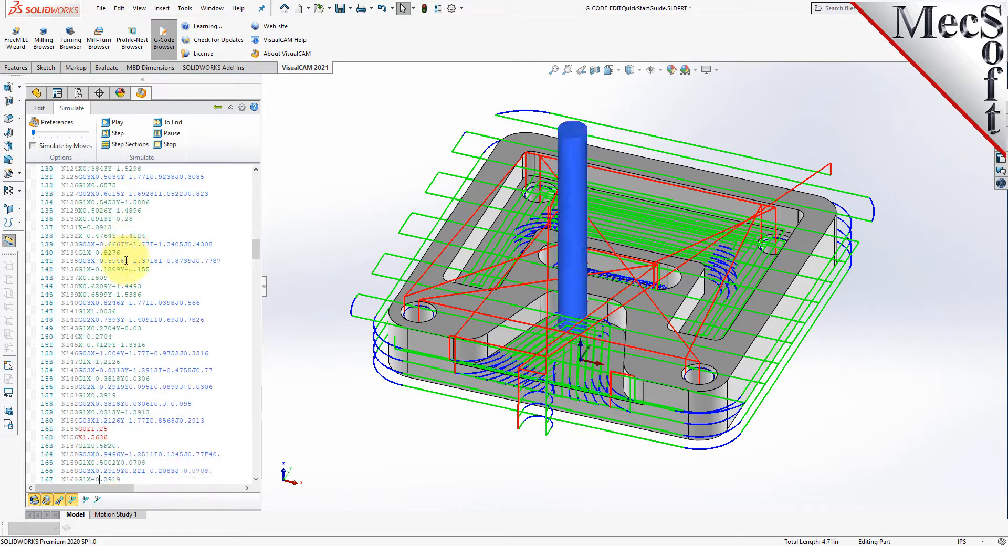
key(Down)
key(Down)
key(Down)
key(Down)
key(Down)
key(Down)
key(Down)
key(Down)
key(Down)
key(Down)
key(Down)
key(Down)
key(Down)
key(Down)
key(Down)
key(Down)
key(Down)
key(Down)
key(Down)
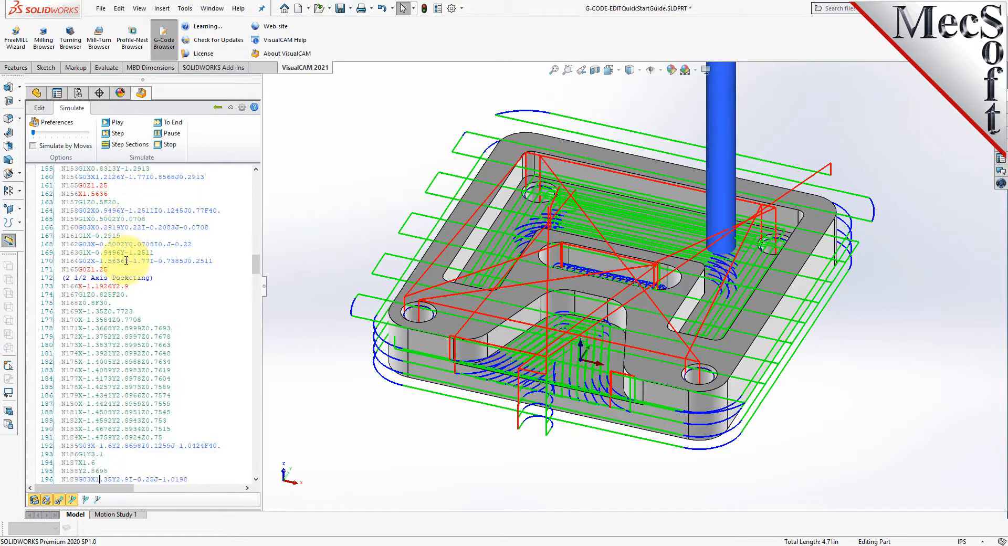
key(Down)
key(Down)
key(Down)
key(Down)
key(Down)
key(Down)
key(Down)
key(Down)
key(Down)
key(Down)
key(Down)
key(Down)
key(Down)
key(Down)
key(Down)
key(Down)
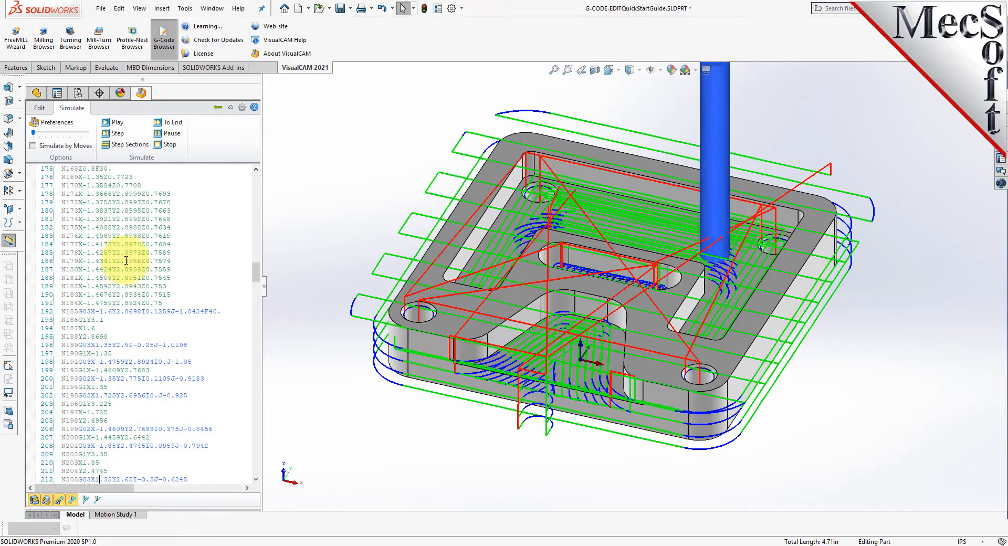
key(Down)
key(Down)
key(Down)
key(Down)
key(Down)
key(Down)
key(Down)
key(Down)
key(Down)
key(Down)
key(Down)
key(Down)
key(Down)
key(Down)
key(Down)
key(Down)
key(Down)
key(Down)
key(Down)
key(Down)
key(Down)
key(Down)
key(Down)
key(Down)
key(Down)
key(Down)
key(Down)
key(Down)
key(Down)
key(Down)
key(Down)
key(Down)
key(Down)
key(Down)
key(Down)
key(Down)
key(Down)
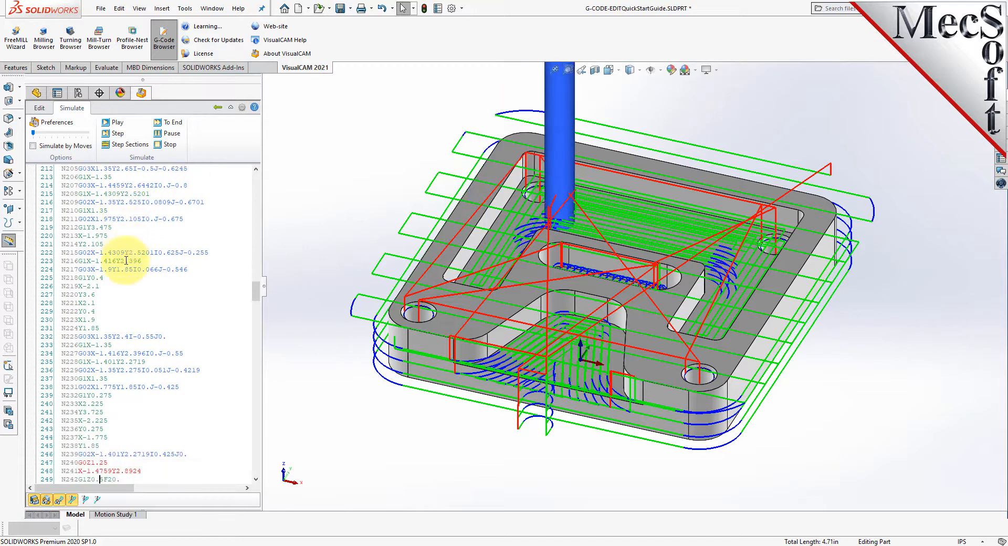
key(Down)
key(Down)
key(Down)
key(Down)
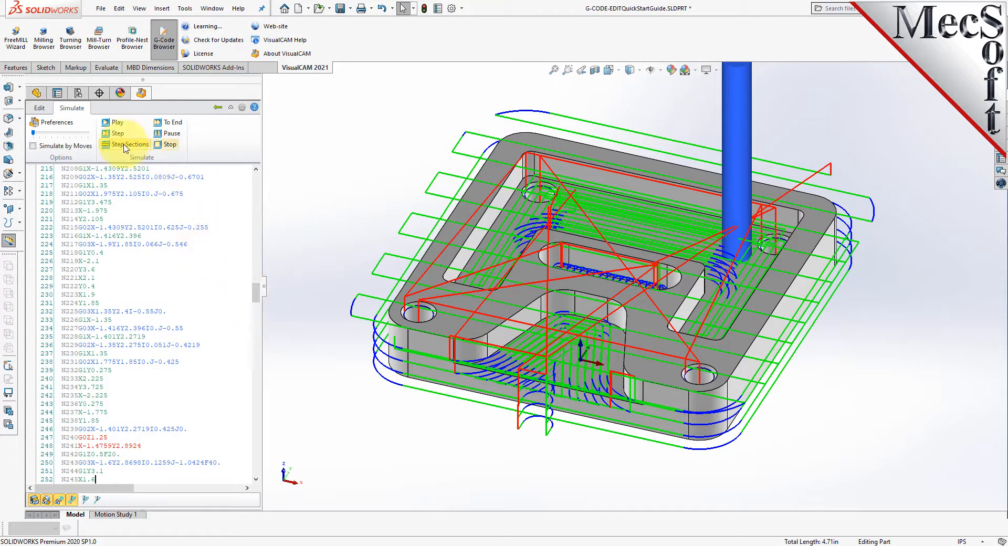
- Play the simulation and pause it in the pocketing section, then advance it one motion at a time to block N294
click(119, 124)
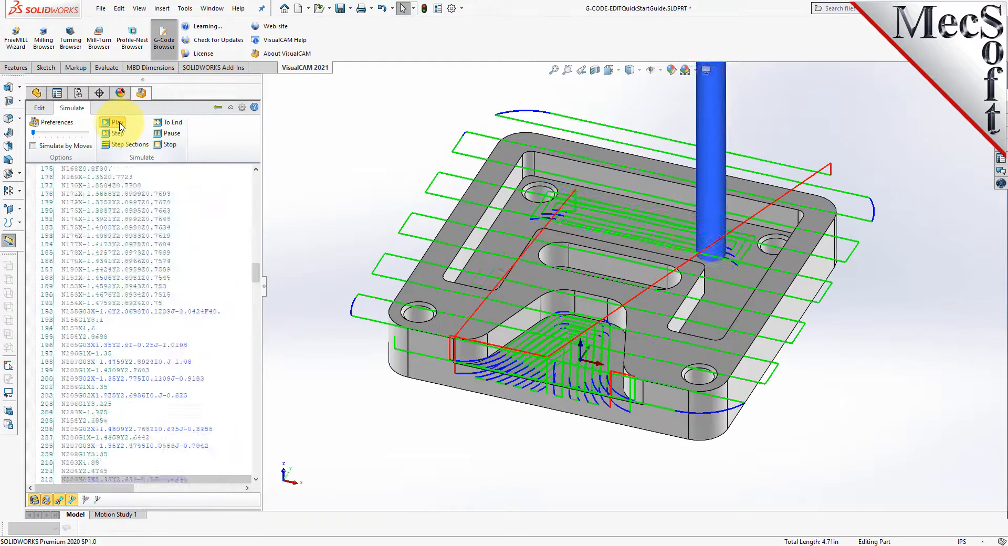
click(176, 135)
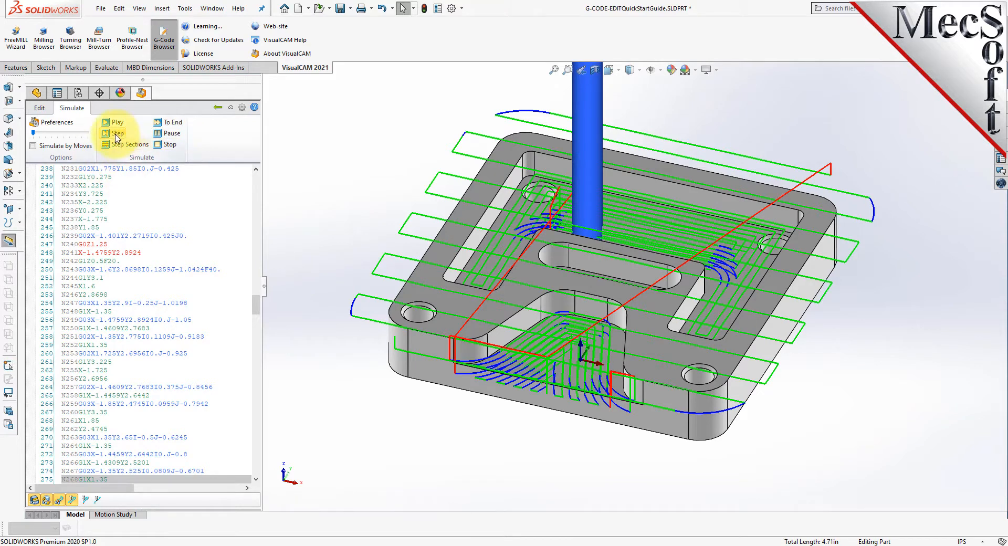
click(119, 134)
click(119, 136)
click(119, 136)
click(119, 136)
click(119, 136)
click(119, 136)
click(119, 135)
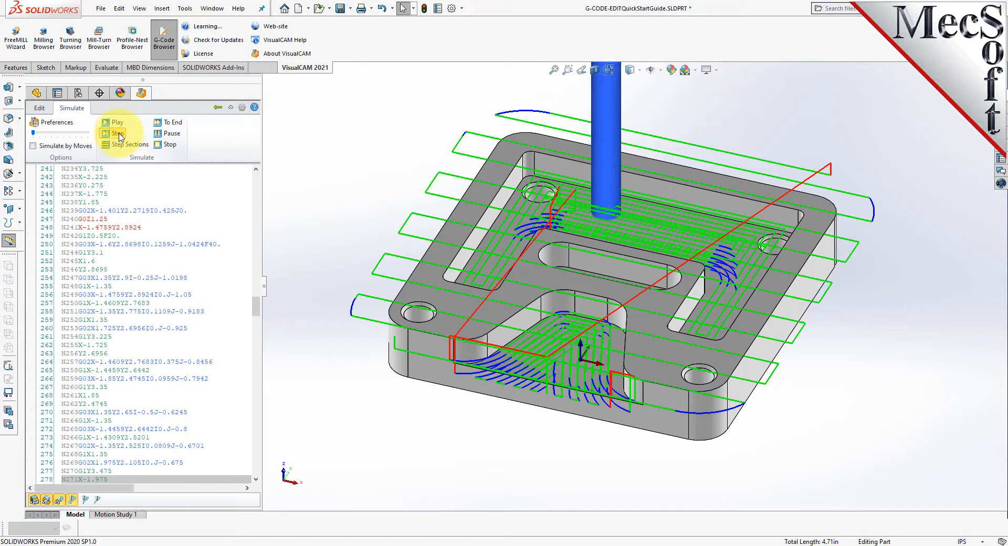
click(119, 136)
click(119, 136)
click(119, 136)
click(118, 136)
click(119, 135)
click(118, 135)
click(119, 135)
click(119, 135)
click(118, 135)
click(119, 136)
click(118, 136)
click(119, 135)
click(119, 136)
click(119, 136)
click(119, 136)
click(119, 136)
click(118, 135)
click(119, 135)
click(118, 136)
click(118, 135)
click(119, 135)
click(119, 135)
click(118, 135)
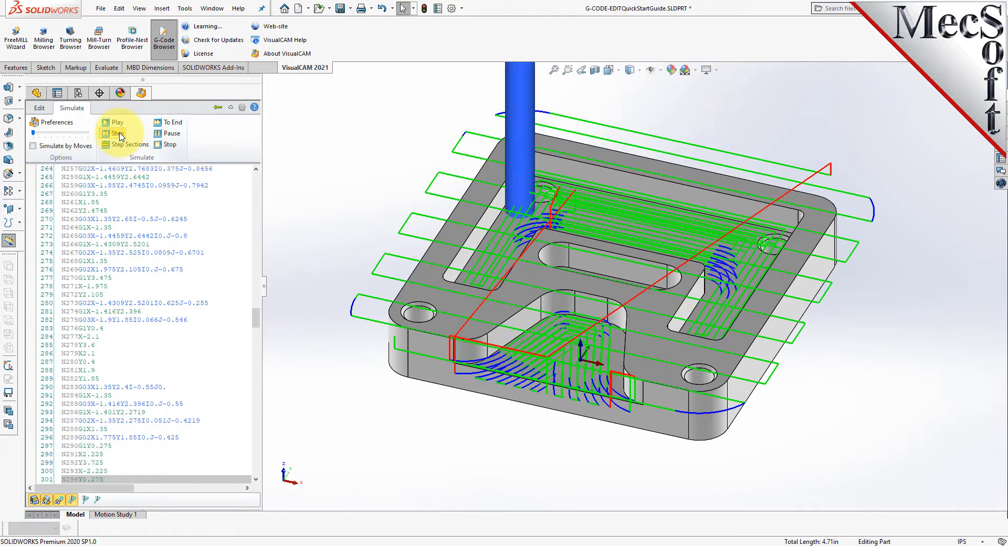
- Advance the simulation one motion at a time from line 301 into the 2 1/2 Axis Profiling section at line 313, then simulate to the end
click(118, 136)
click(118, 135)
click(118, 136)
click(119, 135)
click(118, 136)
click(118, 135)
click(119, 135)
click(119, 135)
click(120, 136)
click(119, 136)
click(120, 135)
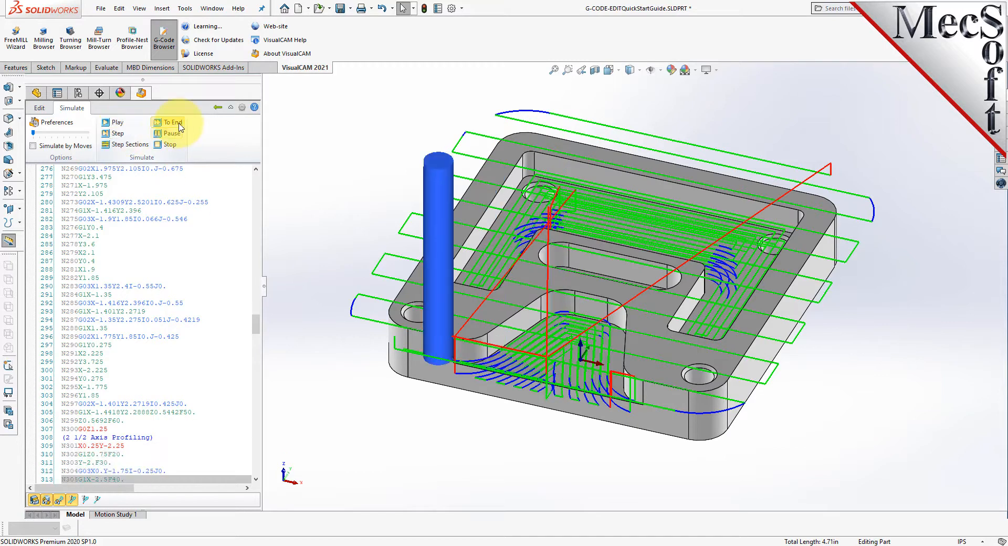
click(173, 123)
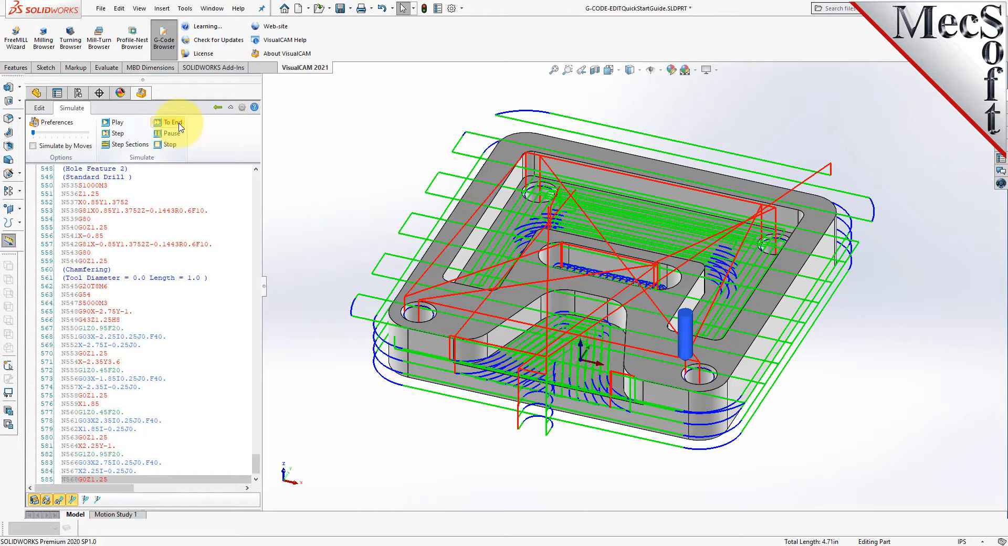
- Return to the project setup and create a box stock by copying the model bounding box
click(218, 107)
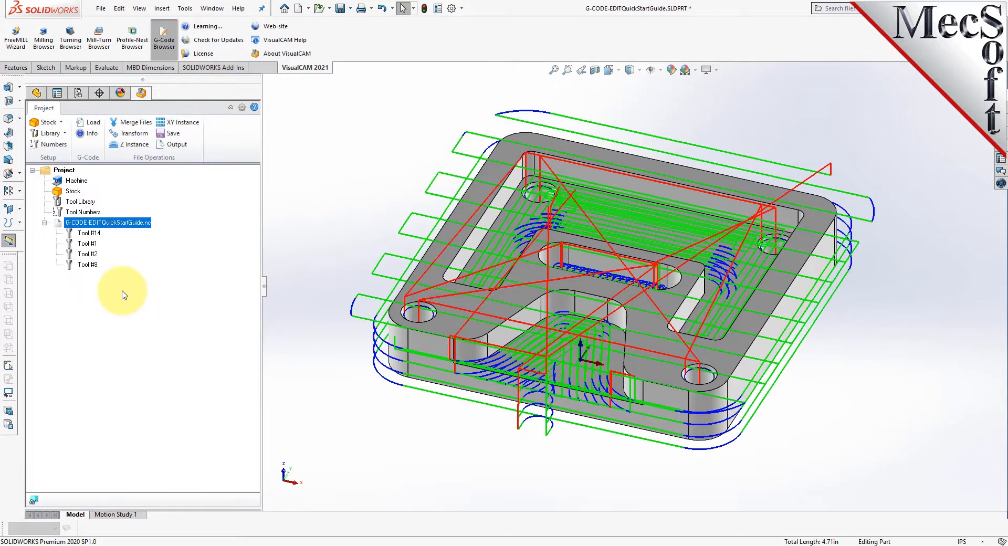
click(62, 122)
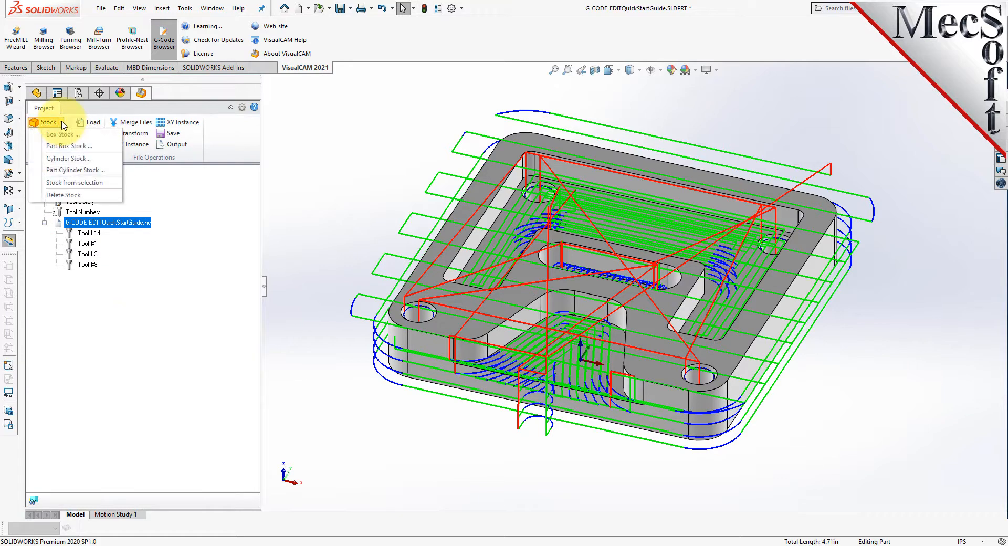
click(111, 137)
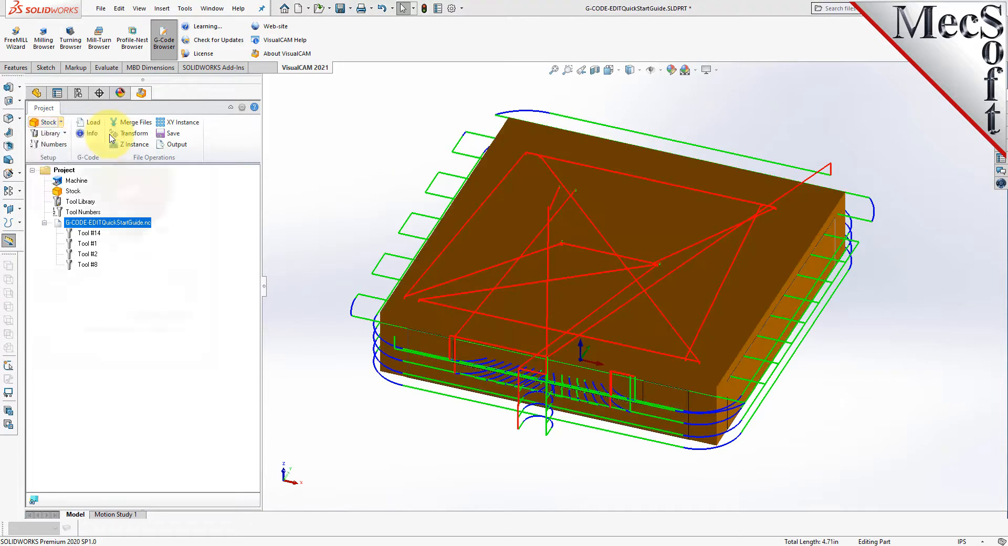
drag(245, 147, 221, 148)
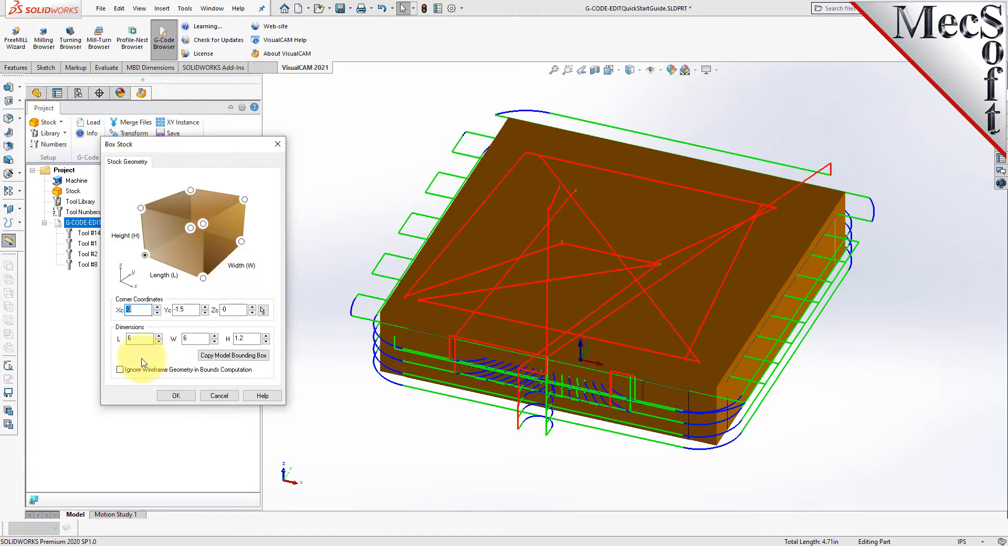
click(229, 357)
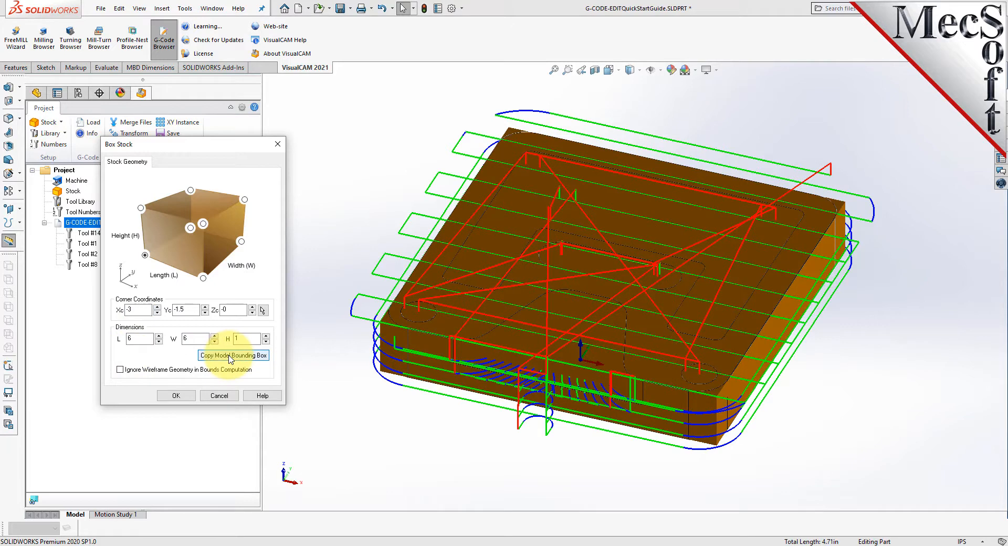
mouse_move(613, 416)
middle_down()
mouse_move(614, 222)
mouse_move(603, 414)
middle_up()
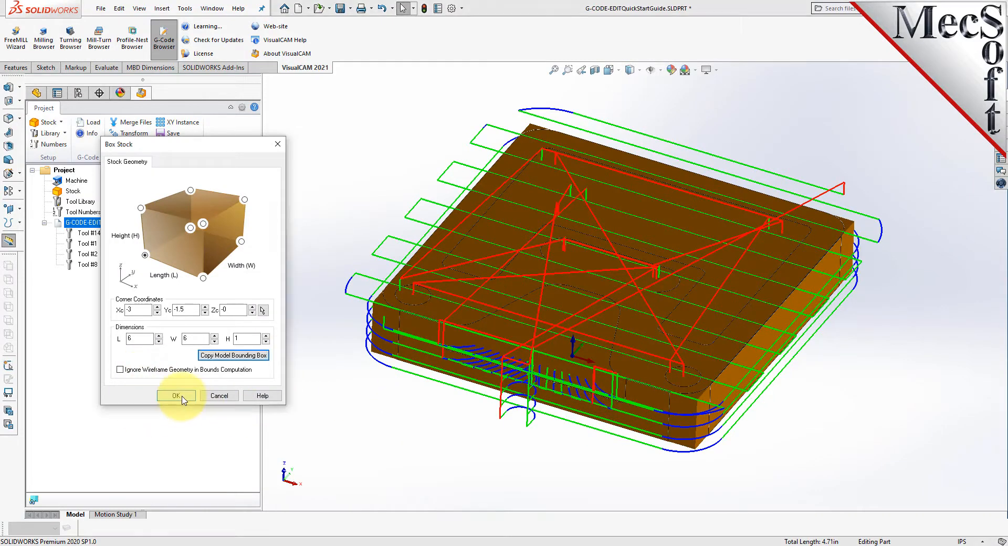
click(176, 396)
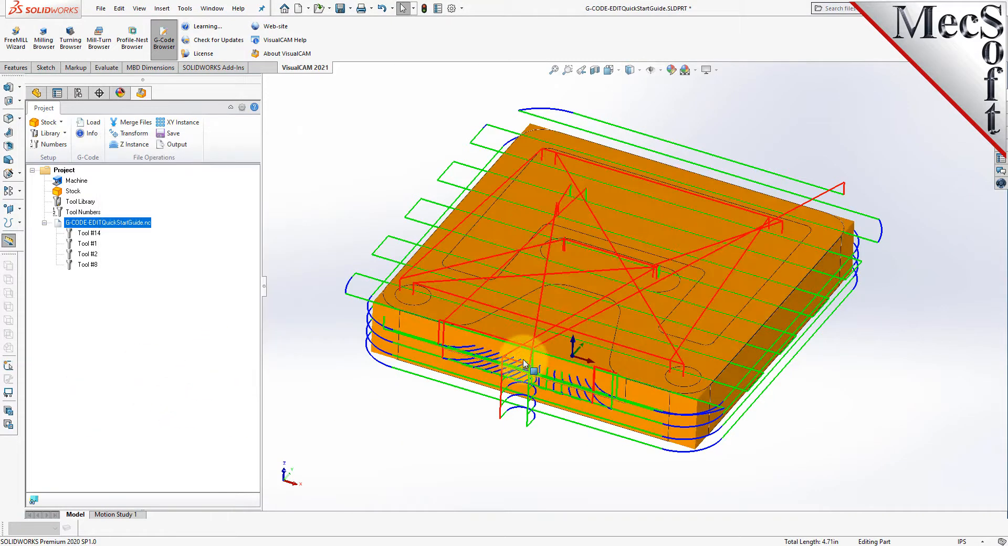
mouse_move(619, 388)
middle_down()
mouse_move(612, 198)
mouse_move(623, 442)
mouse_move(617, 380)
middle_up()
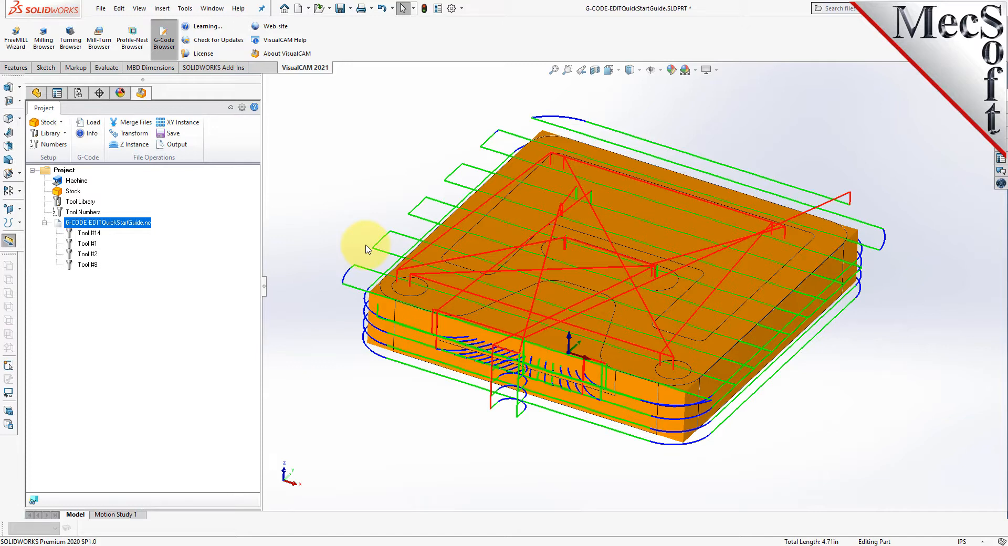
scroll(488, 430, down, 3)
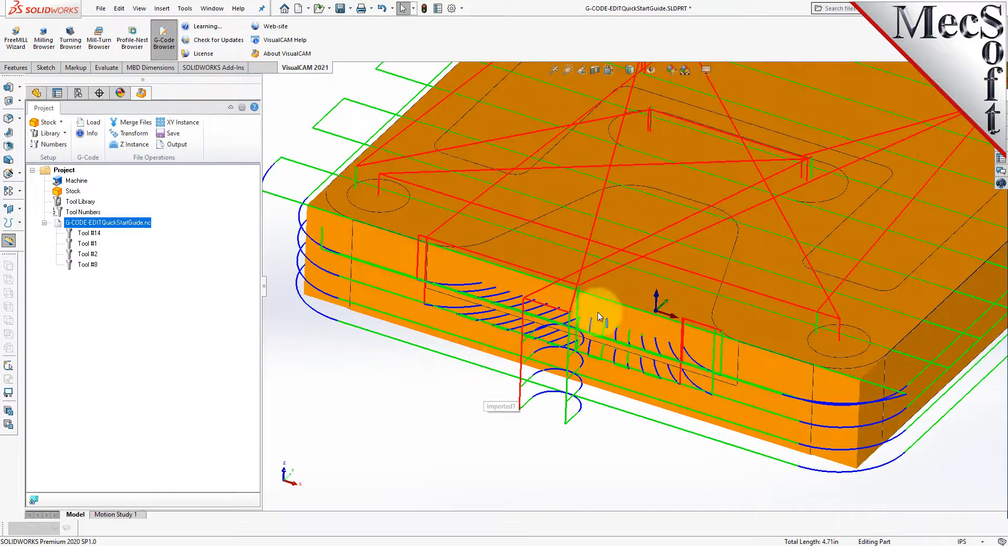
scroll(380, 350, up, 6)
scroll(737, 163, down, 3)
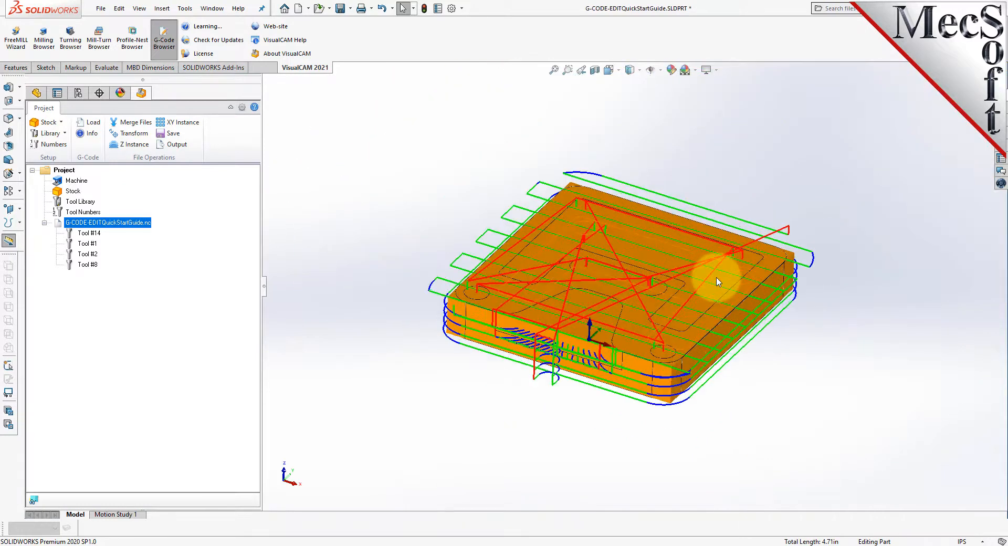
- Select Imported1 in the part's feature tree, then redefine the box stock with a height of 1.2
click(36, 93)
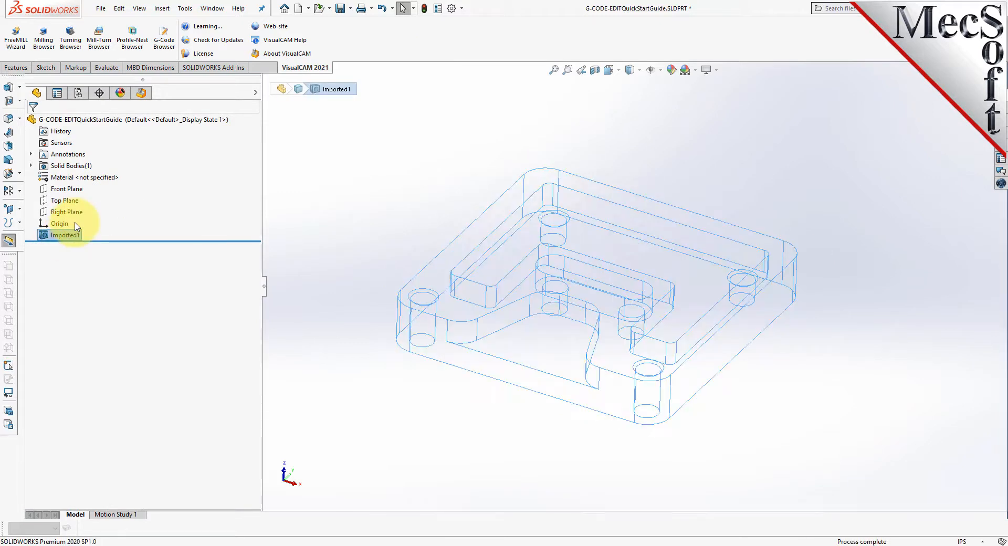
click(141, 93)
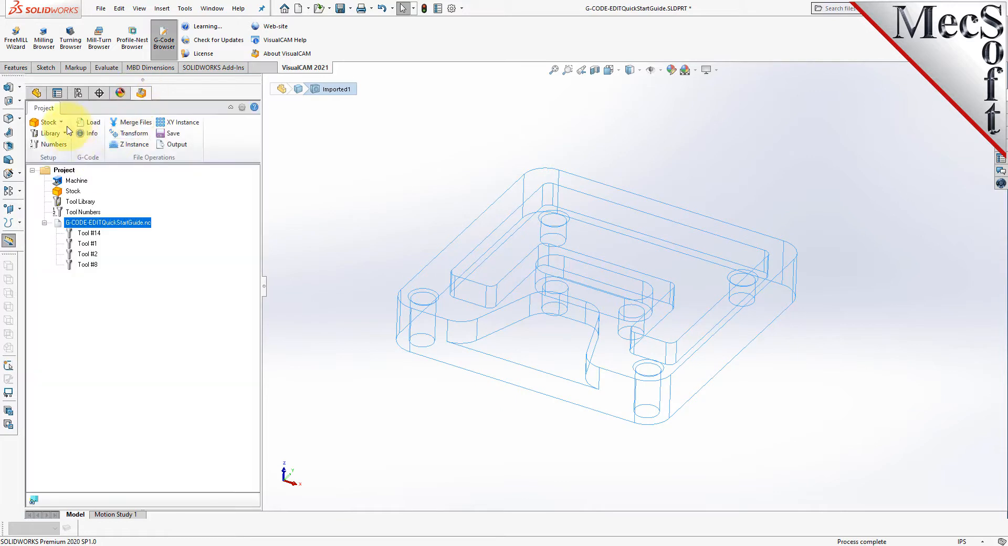
click(59, 192)
click(58, 122)
click(52, 134)
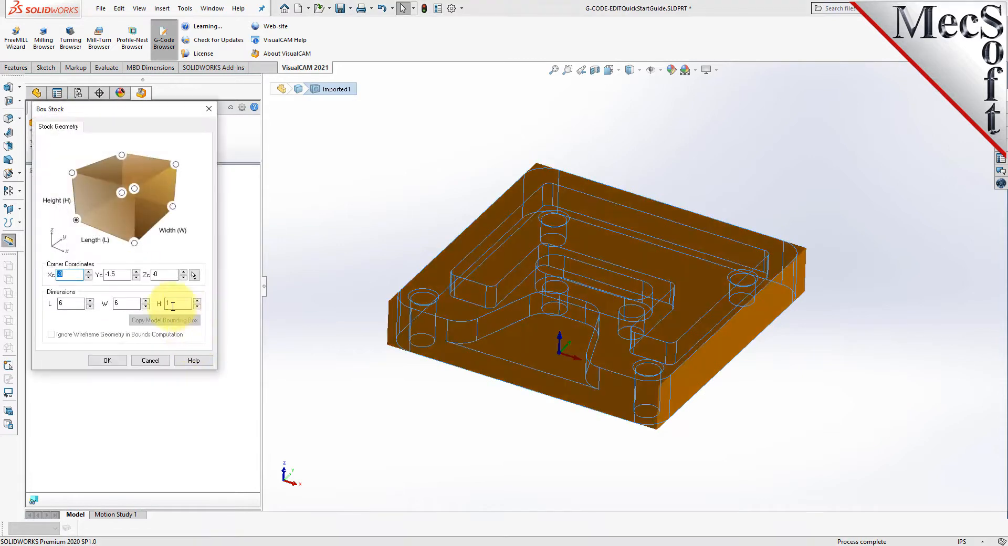
click(199, 302)
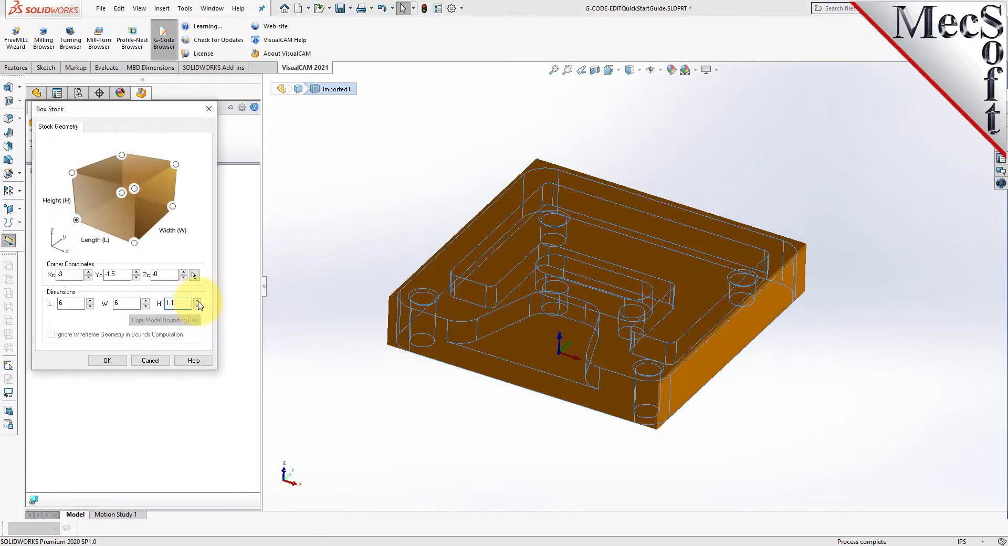
click(198, 302)
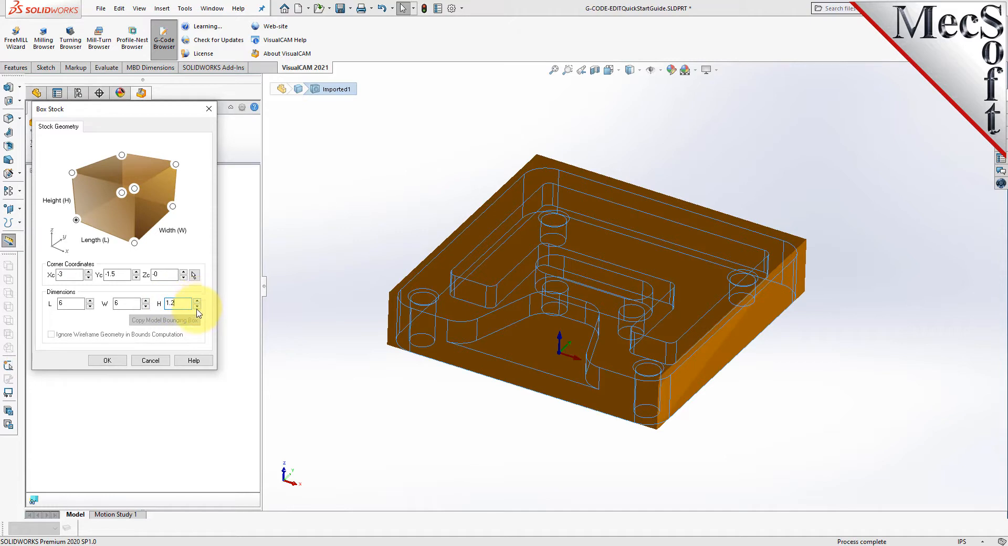
click(107, 361)
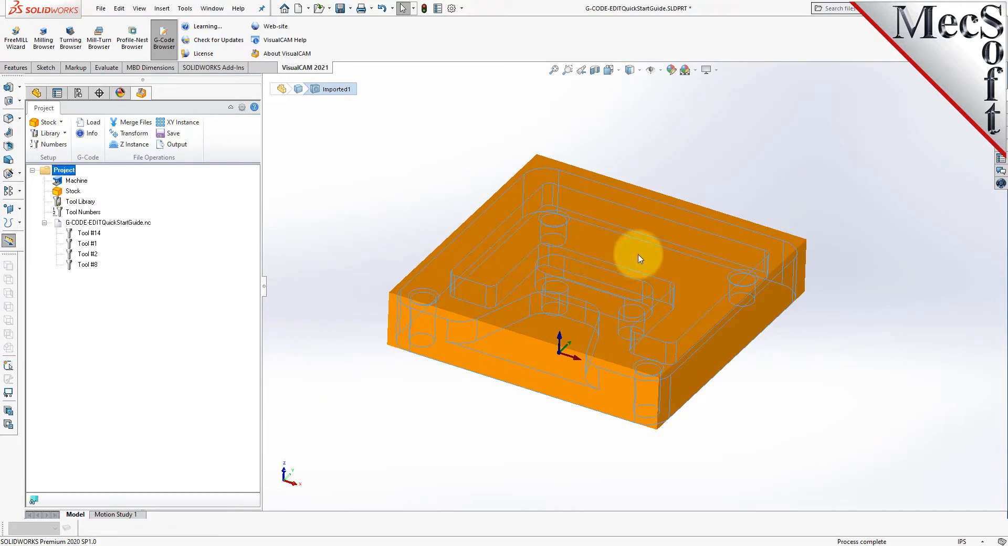
- Open G-CODE-EDITQuickStartGuide.nc for simulation, simulate cutting the stock to the end, and toggle the stock's visibility off and on
scroll(644, 259, down, 2)
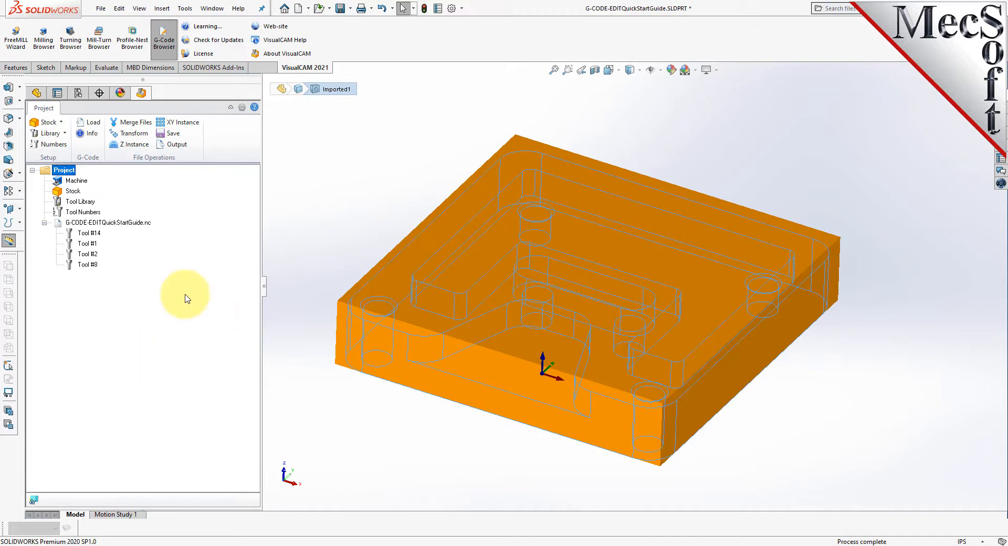
click(113, 223)
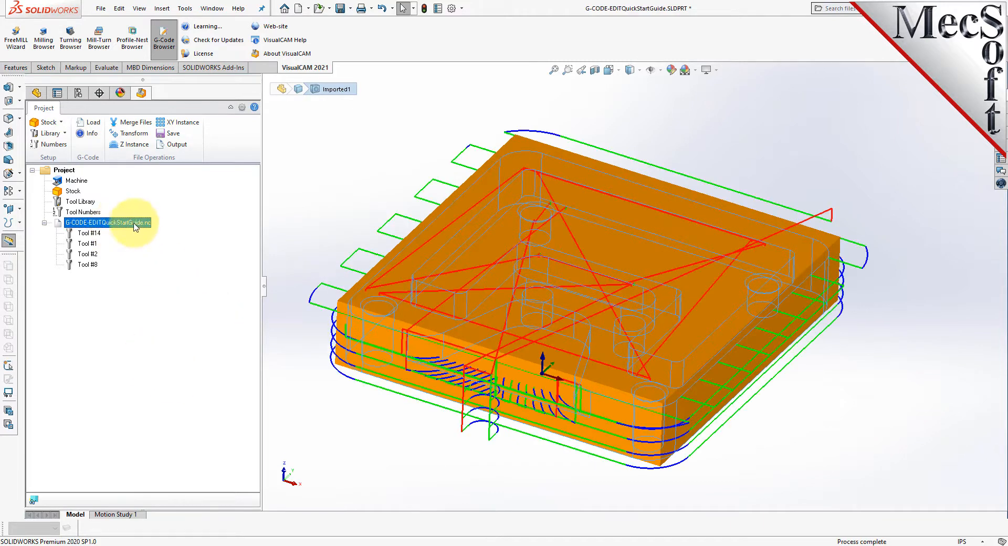
right_click(135, 223)
click(168, 243)
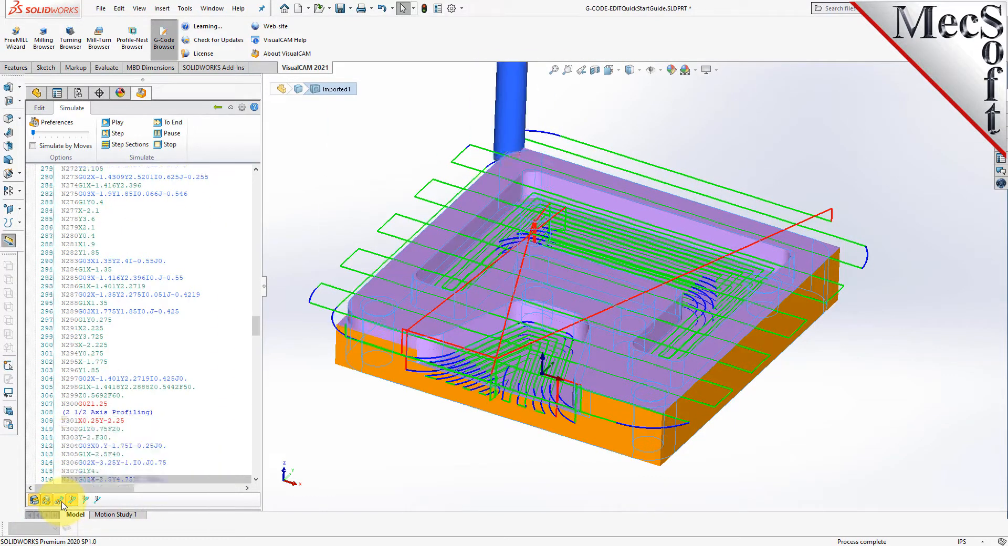
click(34, 501)
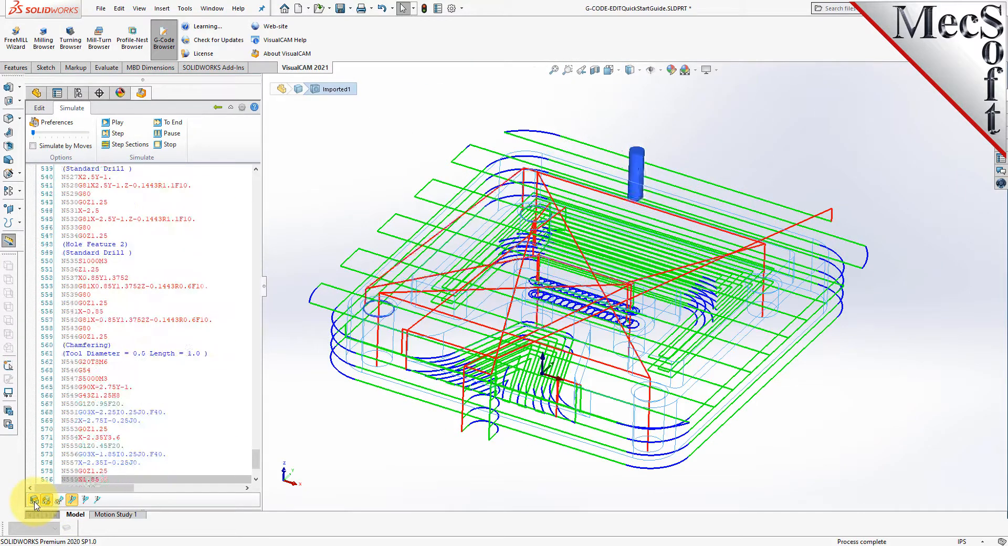
click(34, 501)
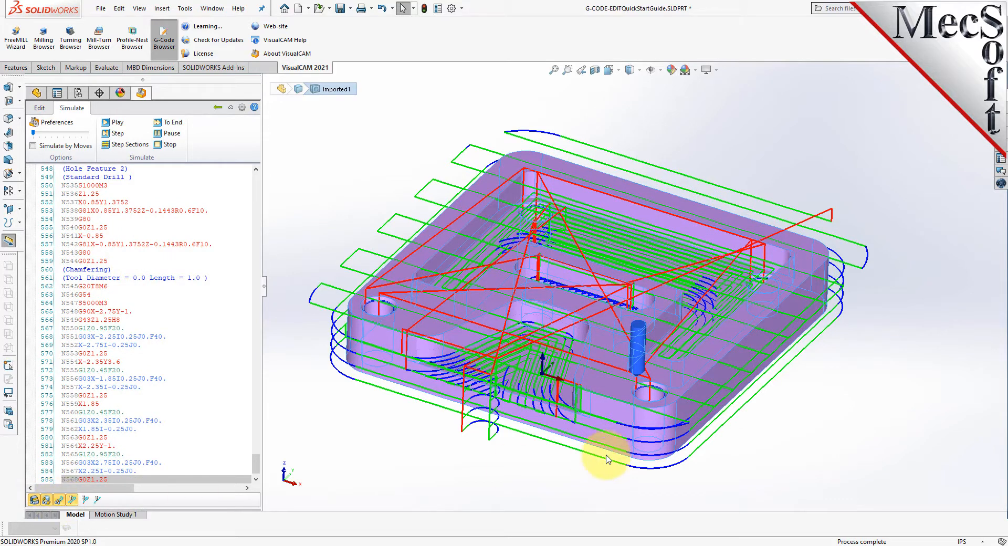
mouse_move(636, 293)
middle_down()
mouse_move(636, 413)
mouse_move(628, 211)
mouse_move(651, 56)
mouse_move(651, 286)
mouse_move(641, 299)
middle_up()
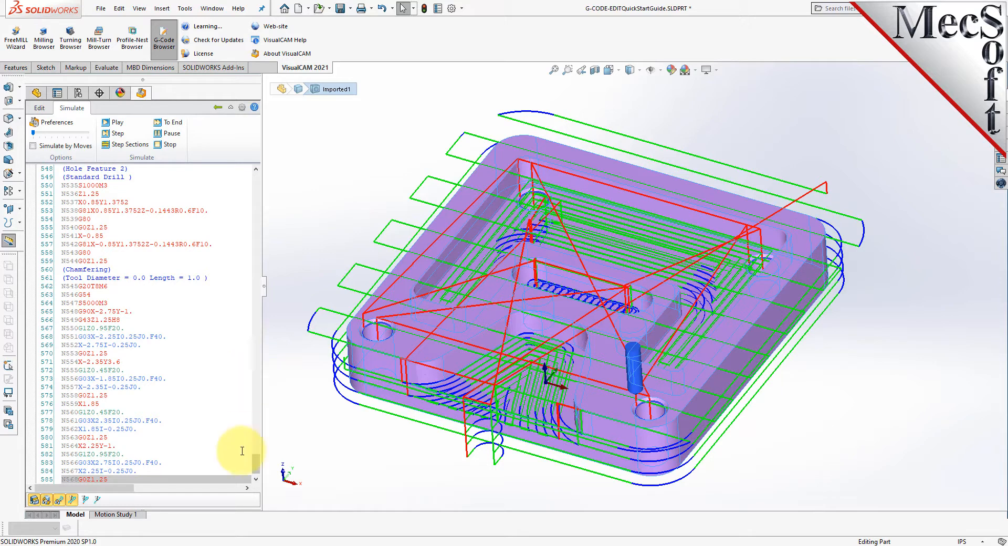
- Restart the simulation from the Setup 1 line, step through the facing moves to block N21, then play it and pause at line 89
drag(257, 462, 196, 174)
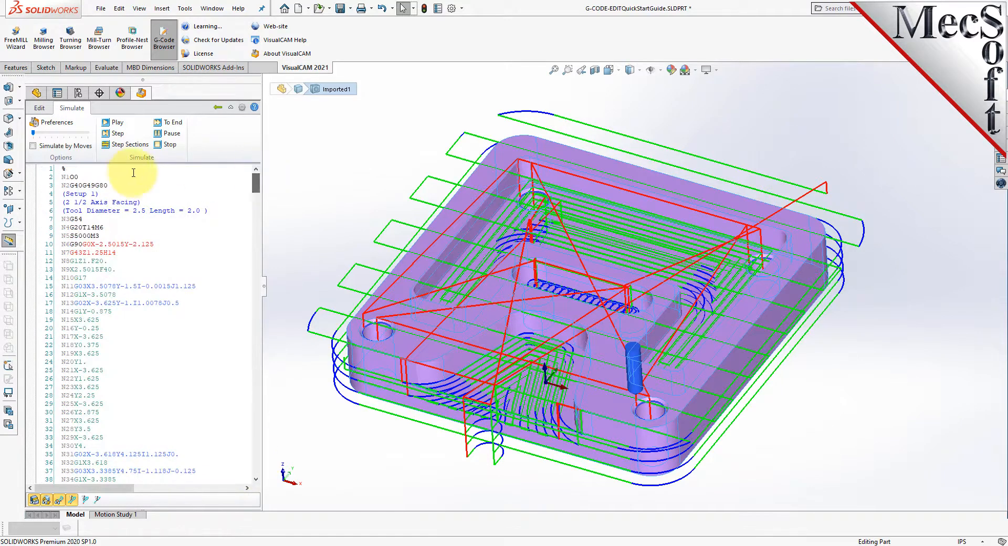
click(128, 173)
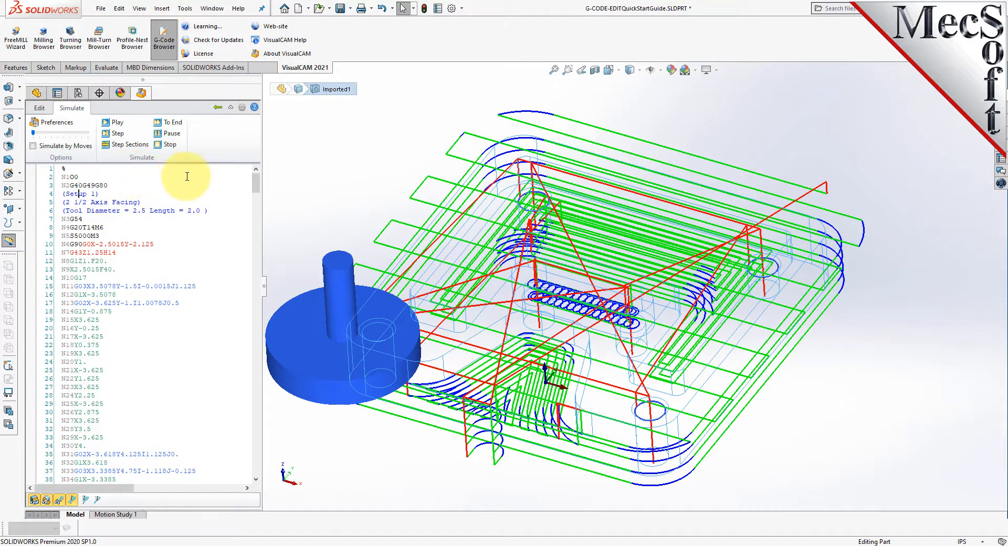
click(119, 134)
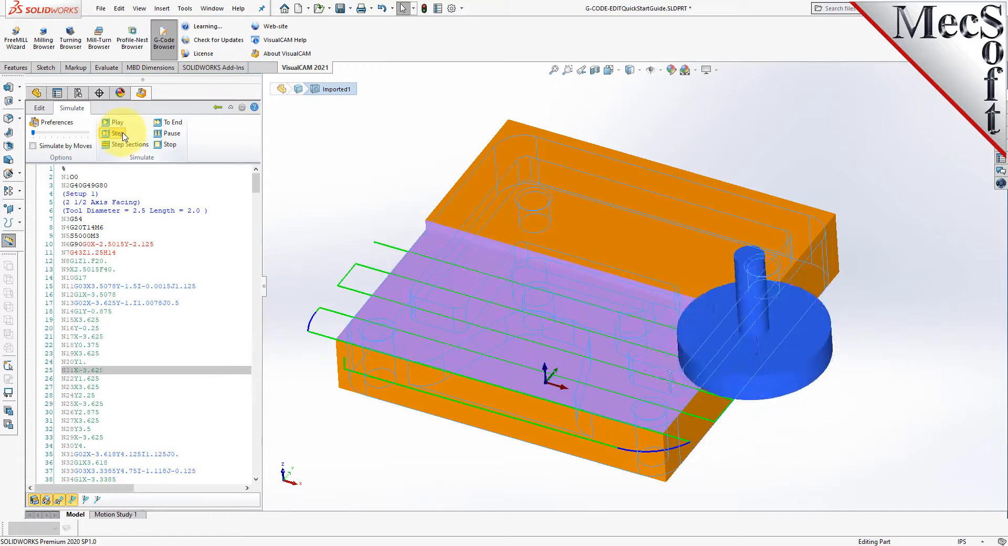
click(118, 124)
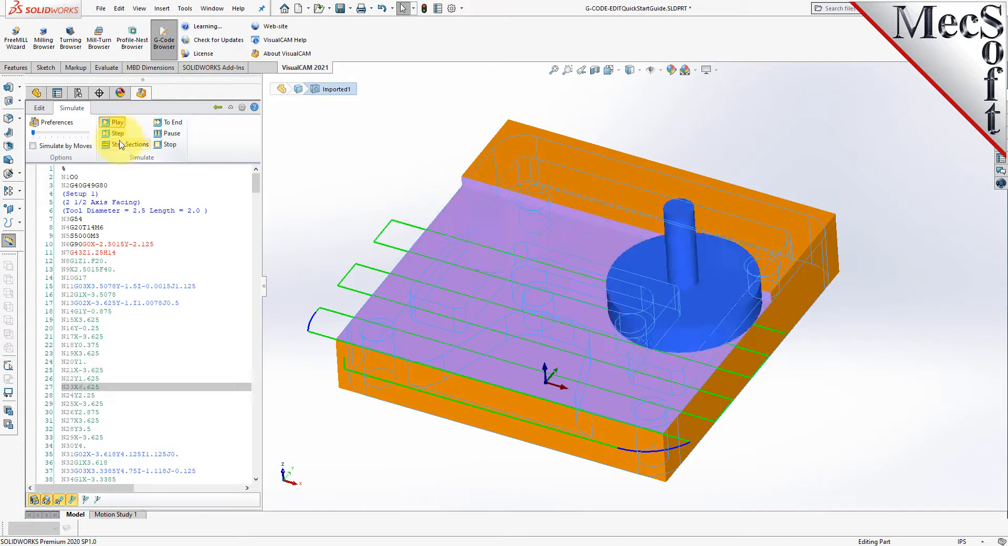
click(175, 136)
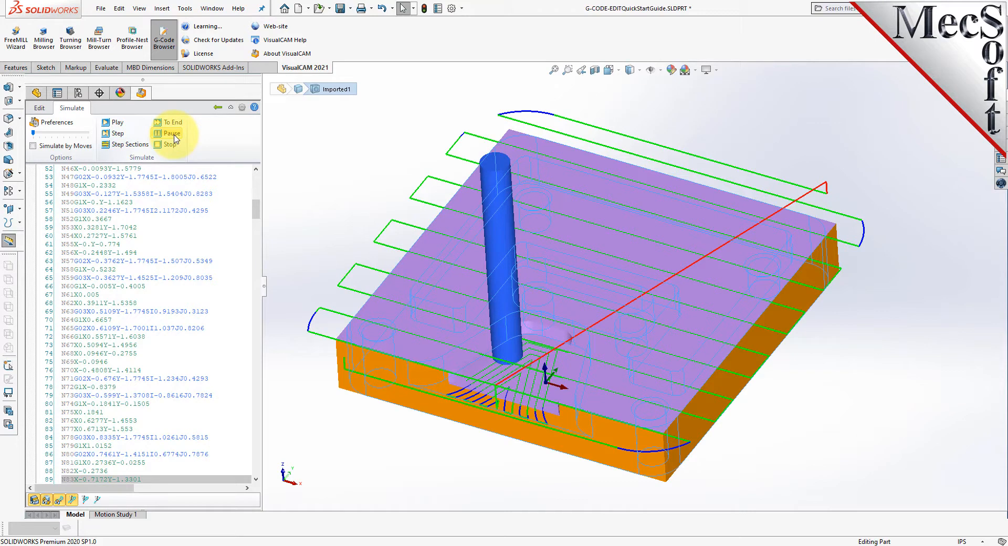
- Step the stock cutting simulation forward to line 259, then run it to the end and inspect the machined part
click(119, 135)
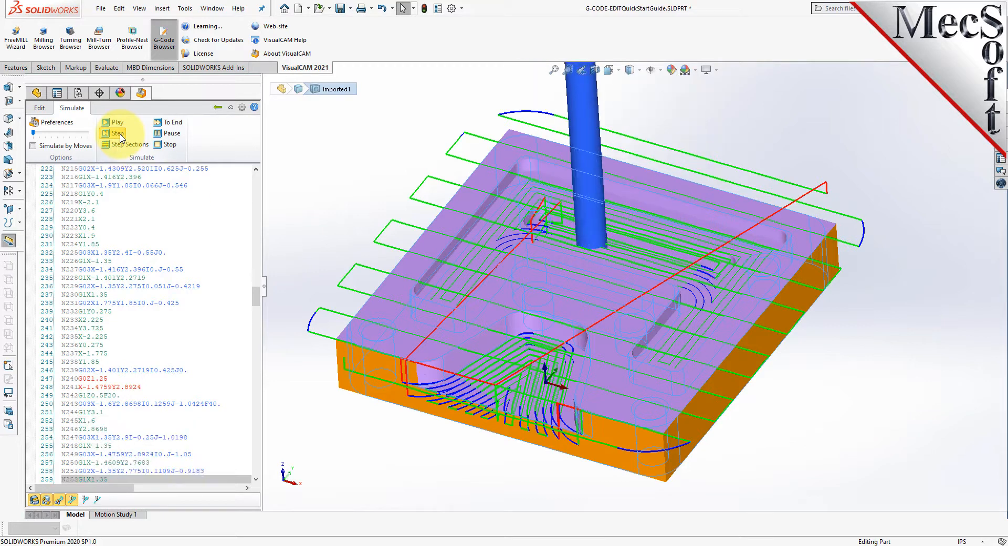
click(181, 140)
click(177, 126)
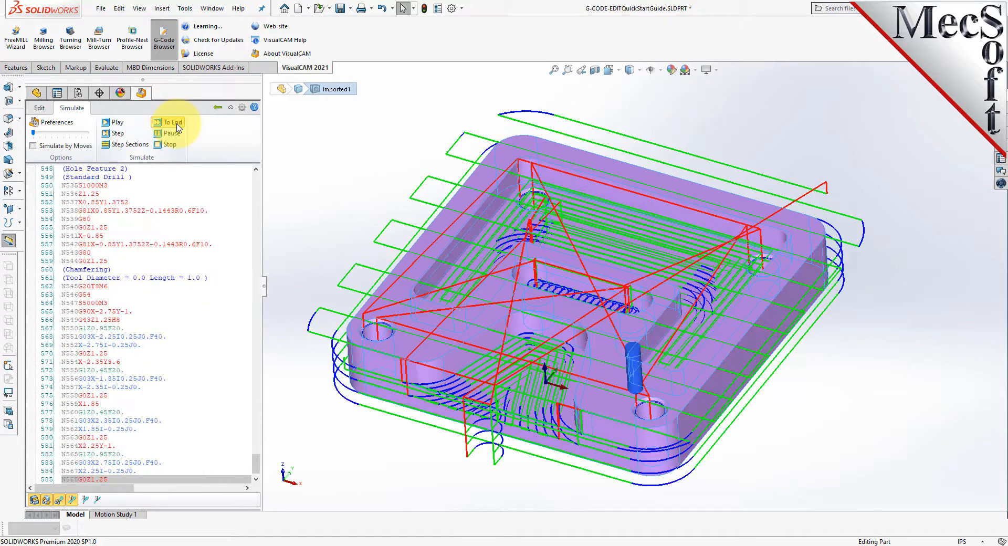
mouse_move(540, 371)
middle_down()
mouse_move(546, 378)
mouse_move(559, 160)
mouse_move(550, 365)
middle_up()
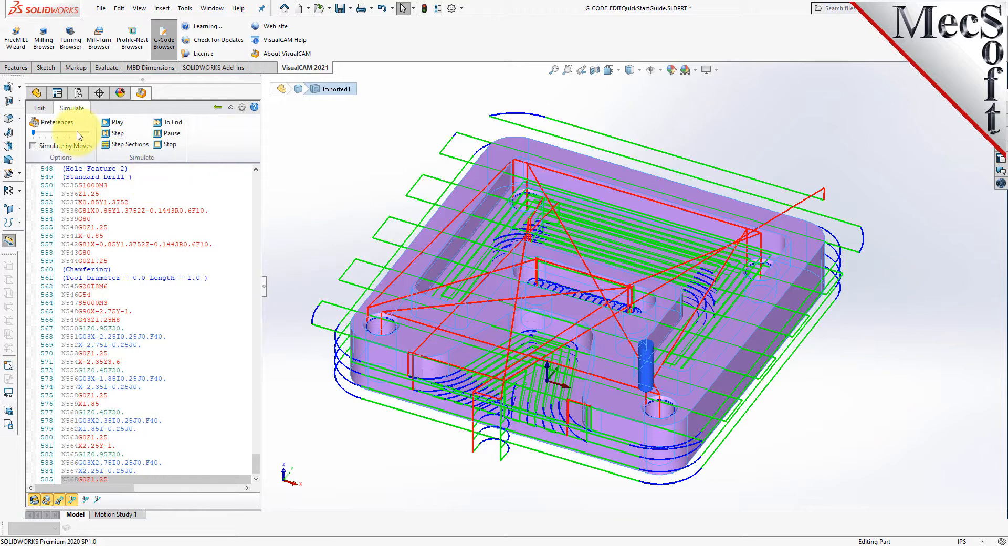
- Display the file information for G-CODE-EDITQuickStartGuide.nc from the G-code editing tools and reposition its window
click(42, 111)
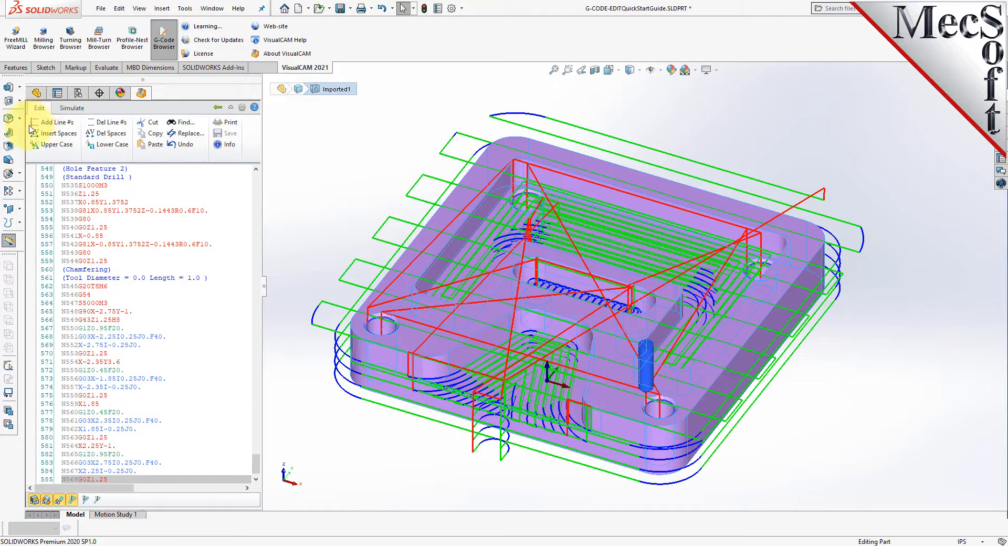
click(234, 145)
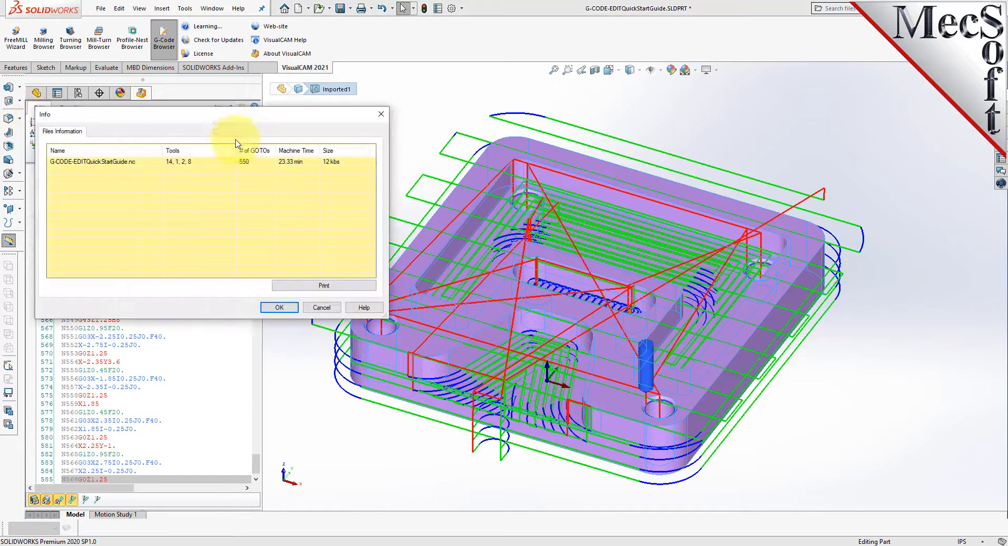
drag(215, 116, 414, 127)
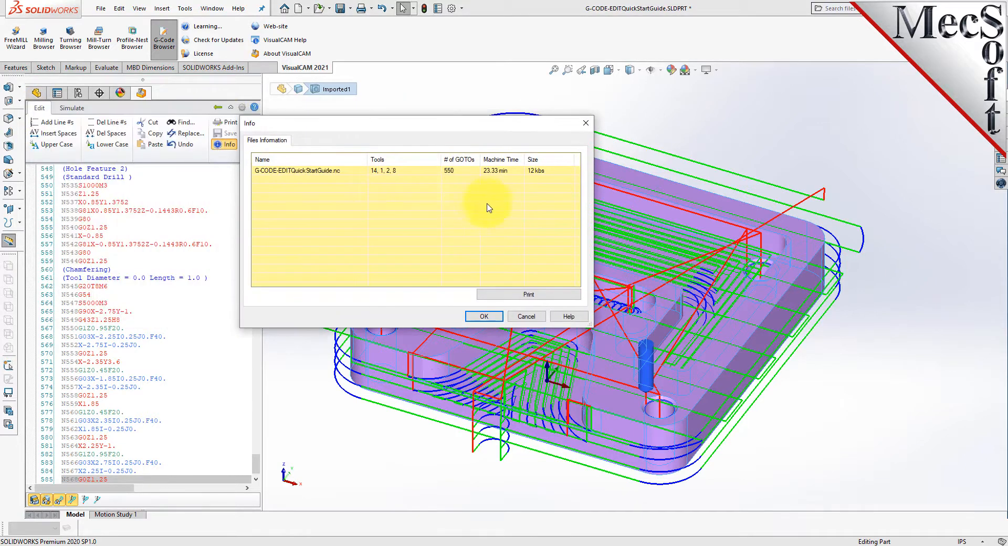
- Review the file information for G-CODE-EDITQuickStartGuide.nc, close it, and review it again from the file's entry in the project tree
click(272, 171)
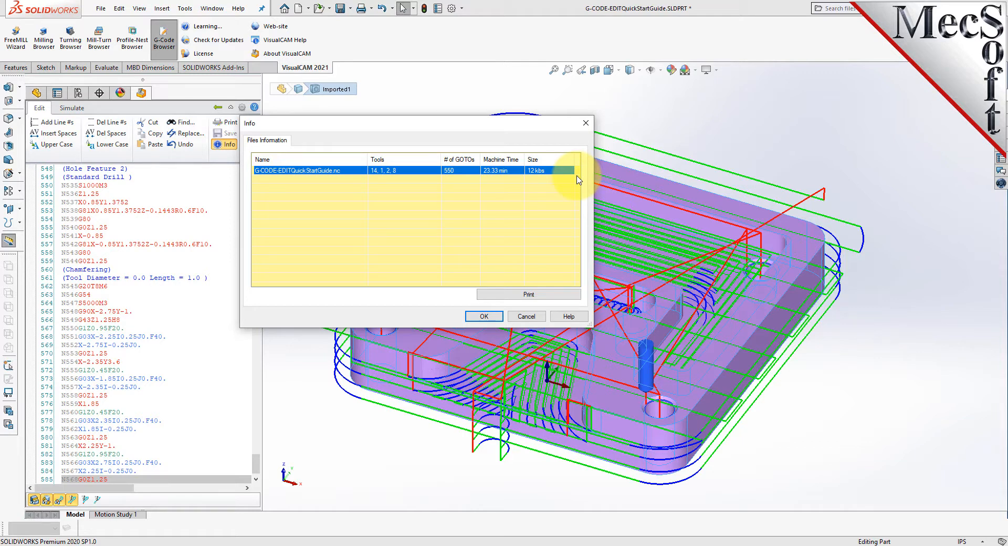
click(484, 316)
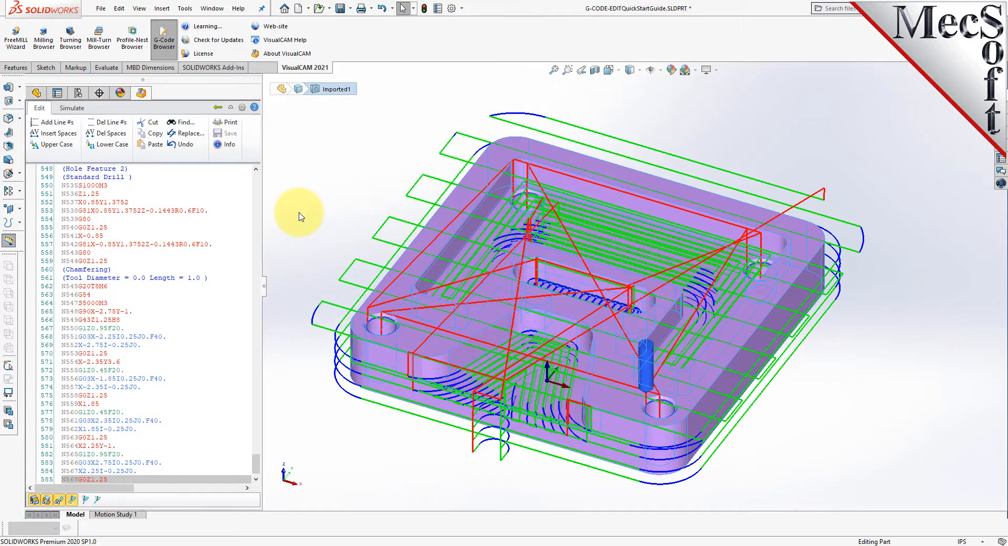
click(217, 107)
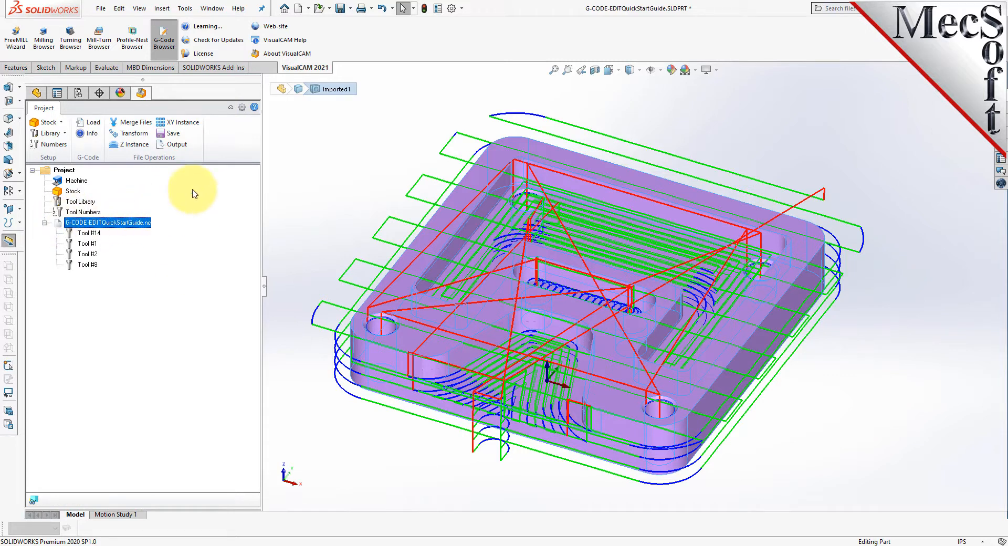
right_click(145, 224)
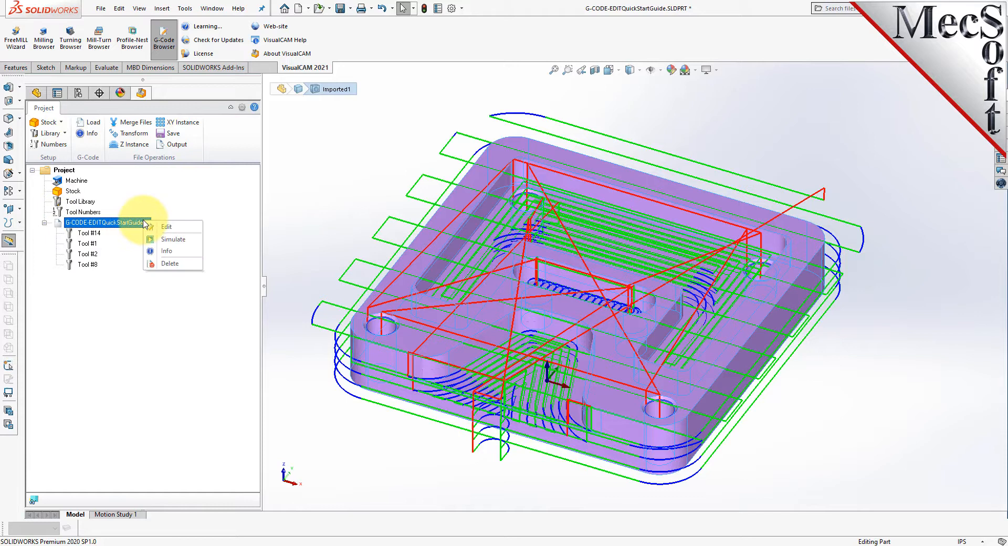
click(164, 251)
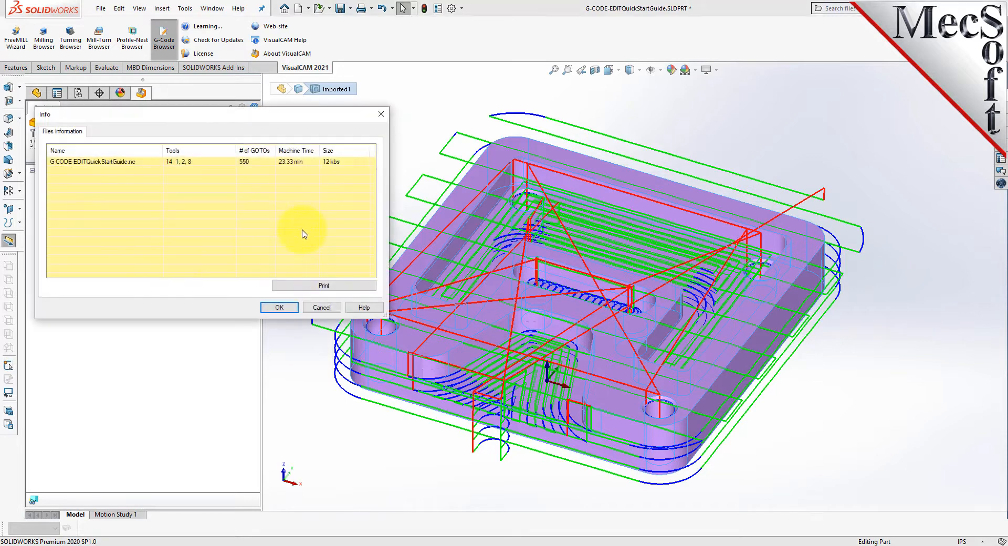
click(278, 308)
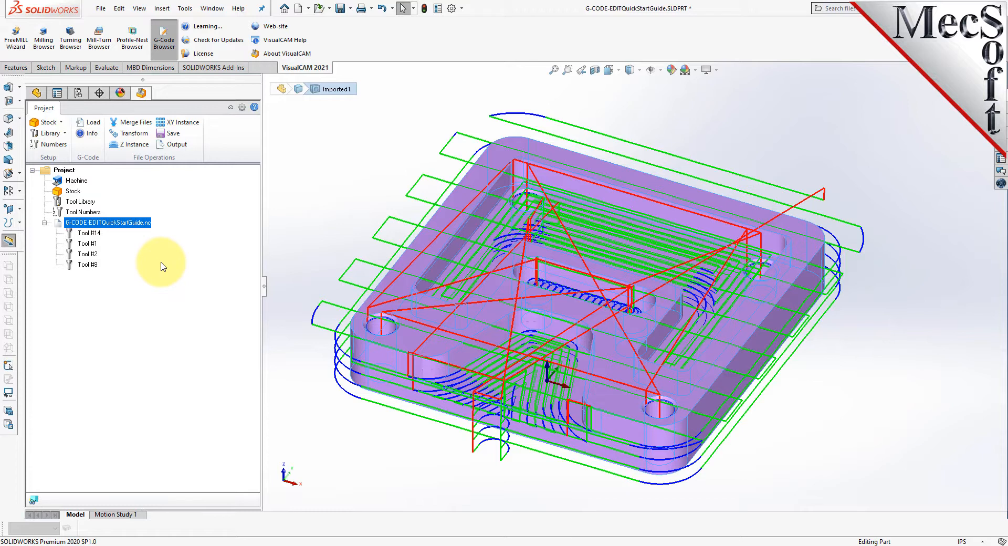
- Open G-CODE-EDITQuickStartGuide.nc for editing and jump through the code to its feedrate and tool change lines
right_click(126, 226)
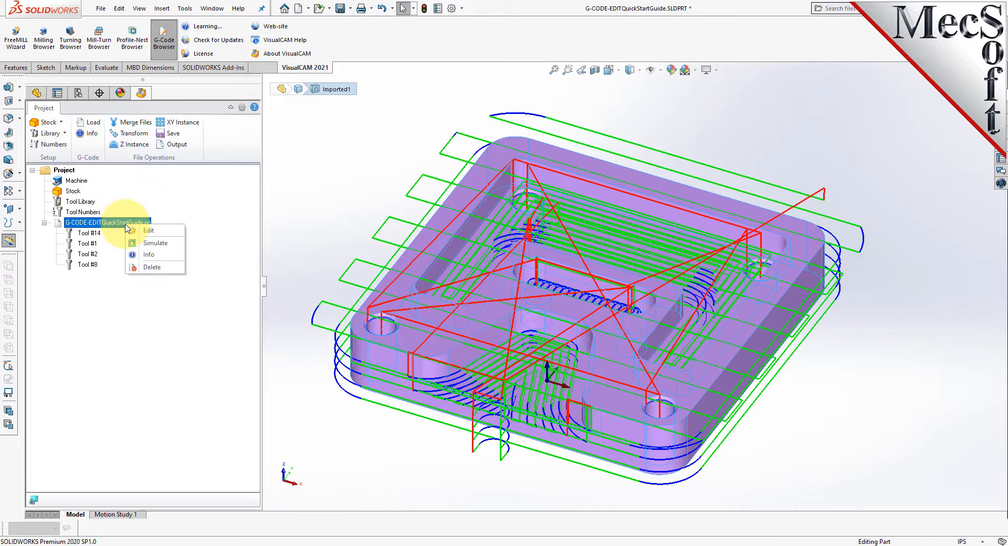
click(173, 236)
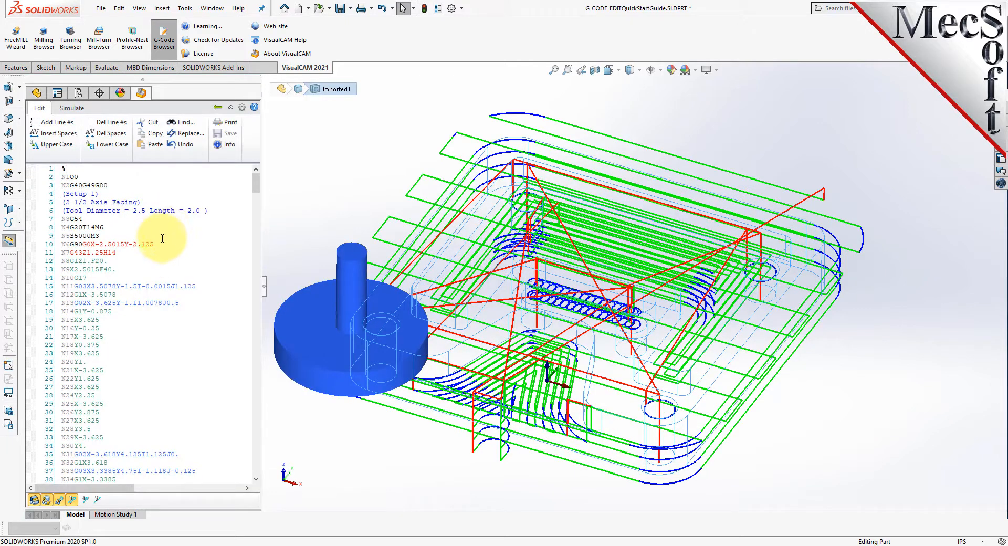
right_click(104, 192)
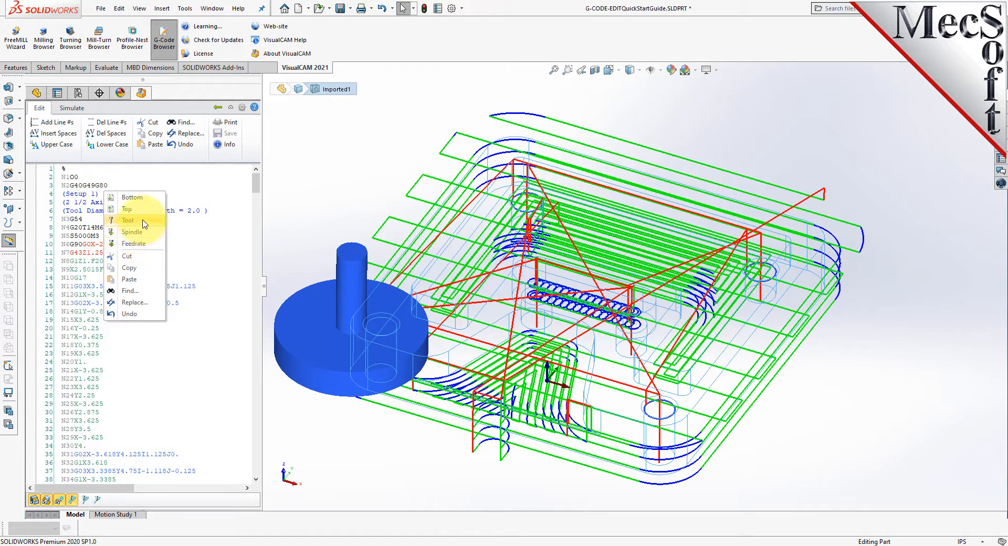
click(142, 244)
right_click(134, 252)
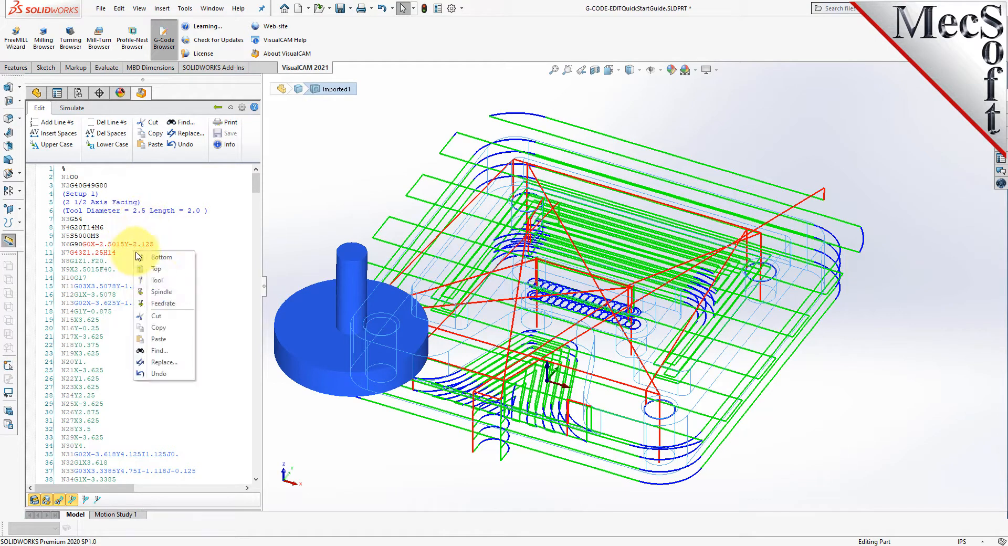
click(167, 284)
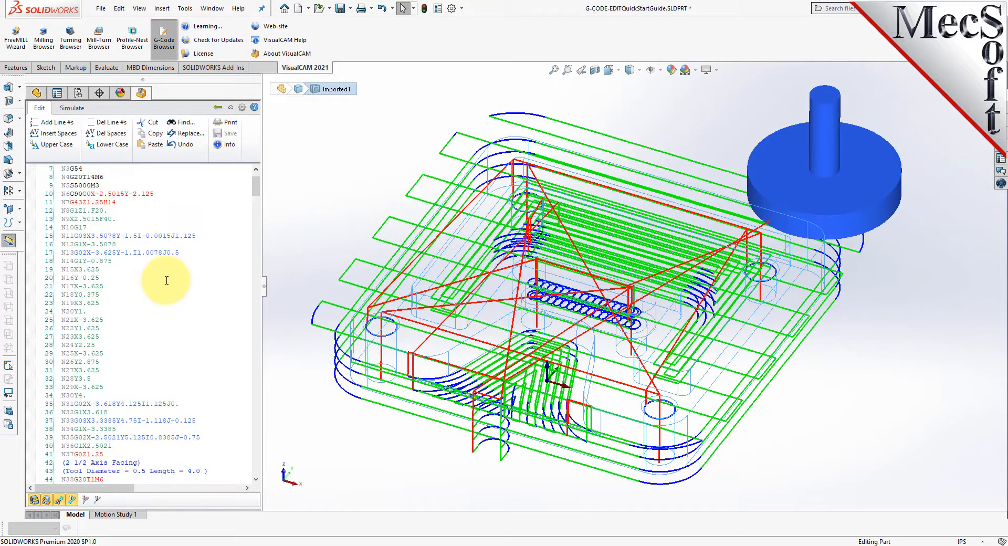
right_click(152, 270)
click(179, 303)
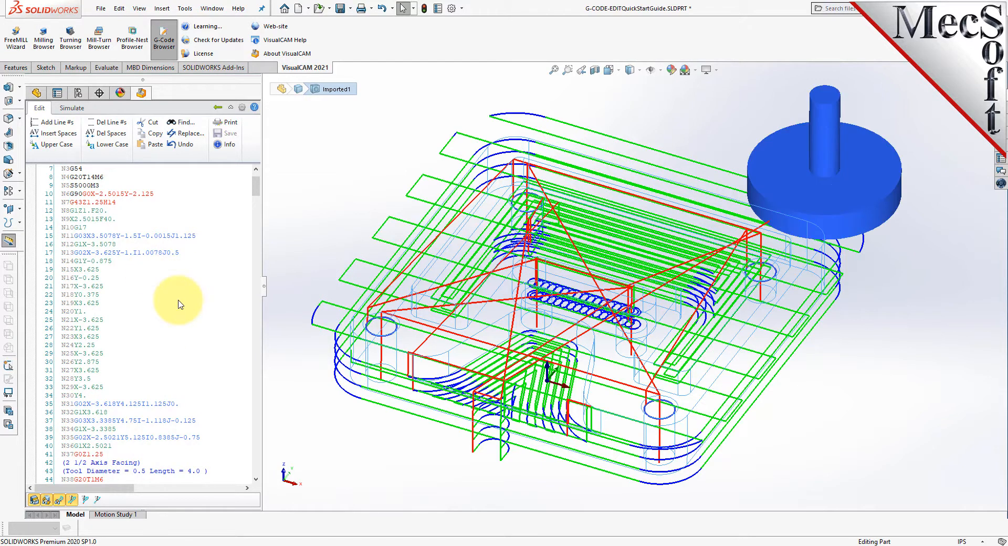
- Jump to the bottom of the G-code and examine the tool position at block N568 from several viewing angles
right_click(117, 253)
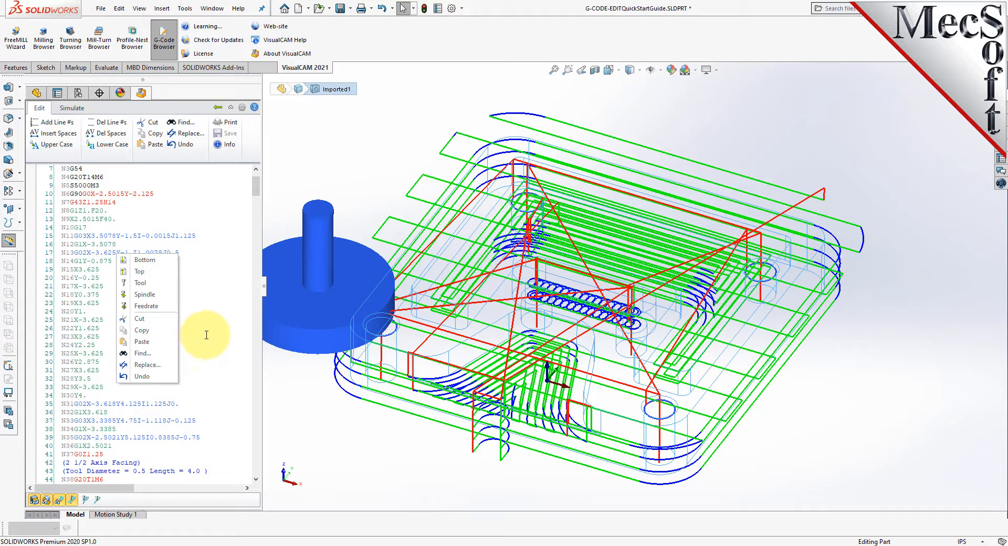
click(151, 261)
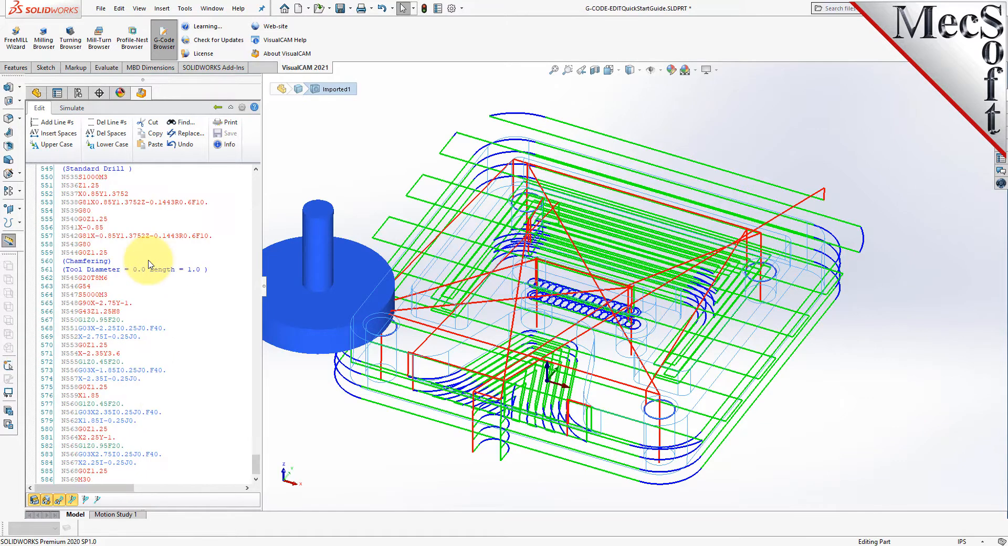
scroll(161, 391, down, 2)
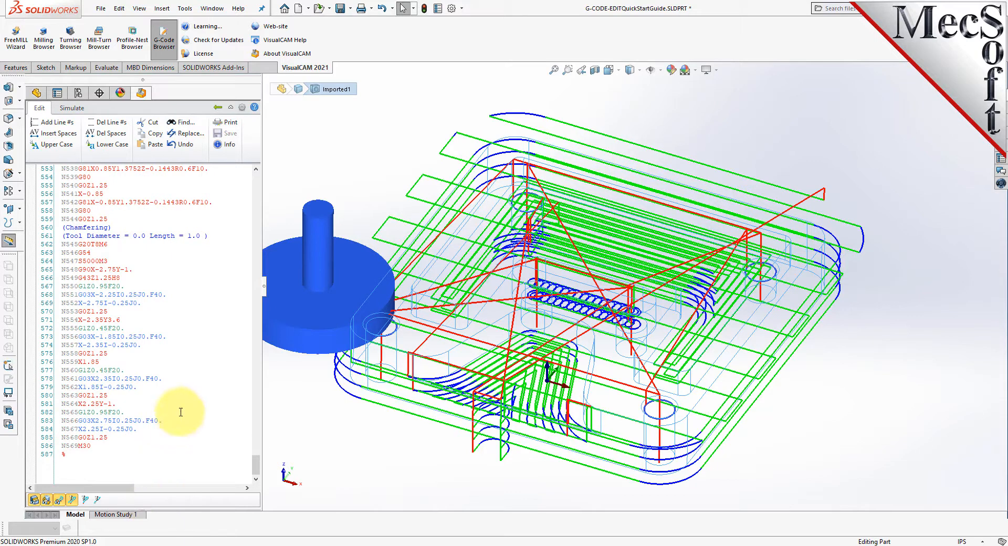
click(117, 437)
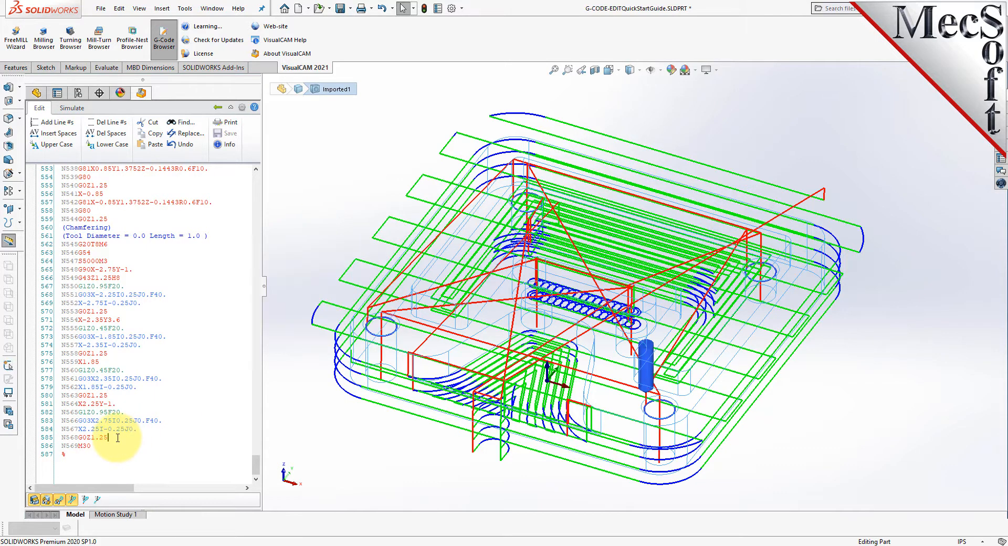
middle_drag(576, 449, 584, 357)
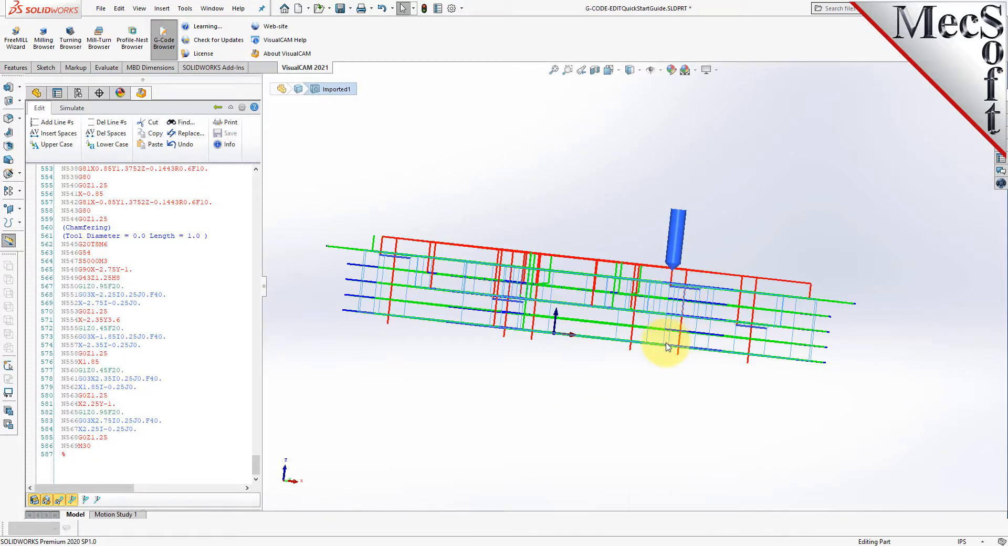
middle_drag(640, 222, 635, 295)
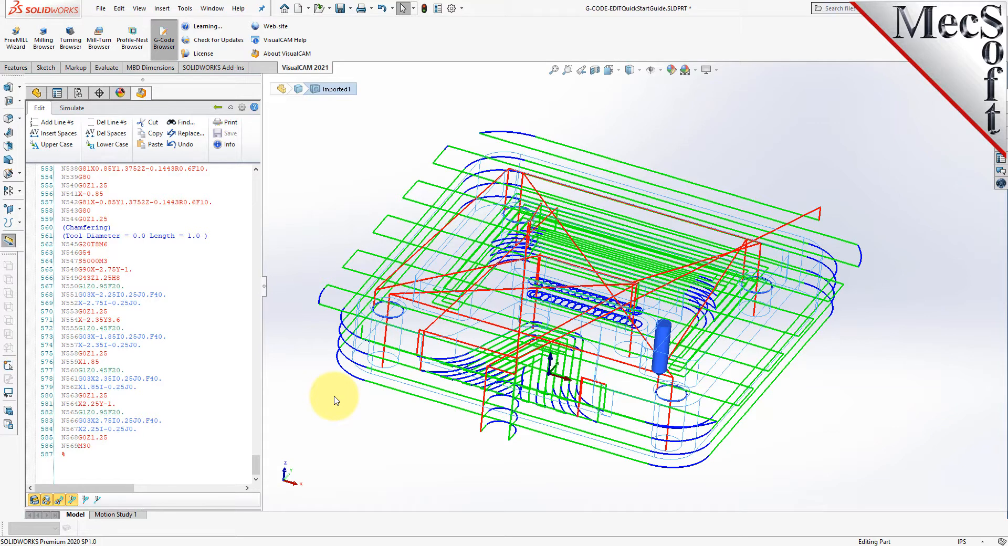
middle_drag(598, 404, 637, 332)
middle_drag(630, 286, 589, 366)
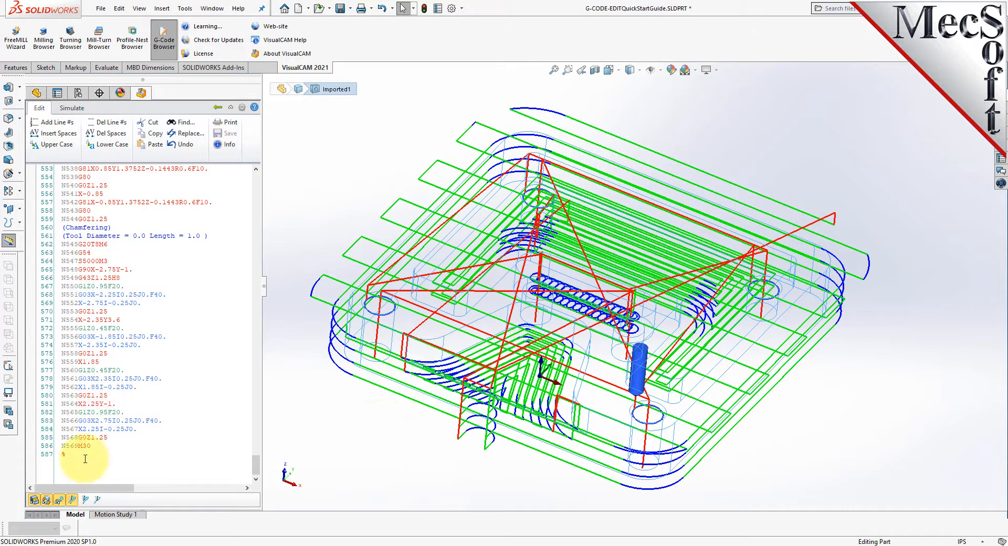
- Set the final retract in block N568 on line 585 to Z5.0
click(92, 437)
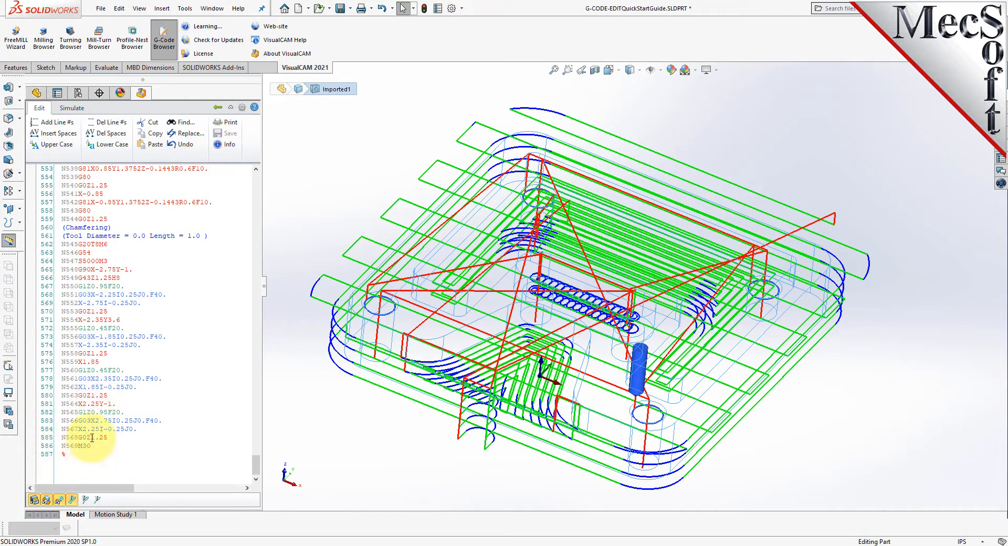
drag(92, 437, 109, 439)
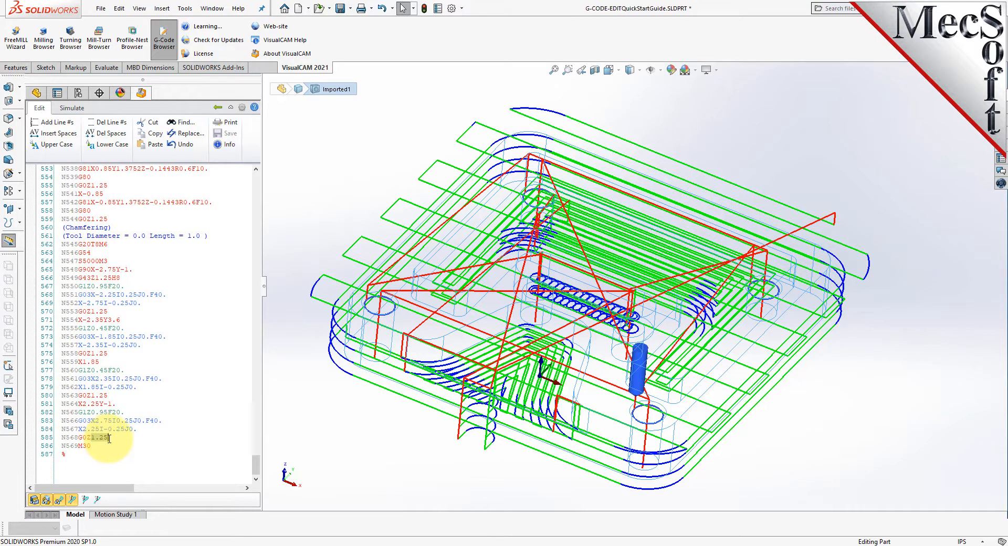
text(5.0)
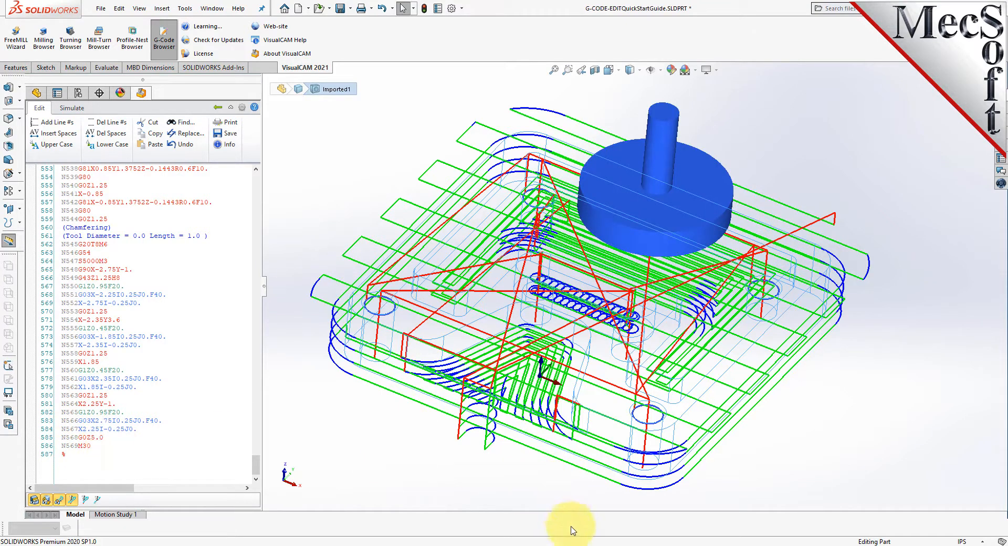
middle_drag(563, 478, 580, 466)
scroll(559, 421, up, 2)
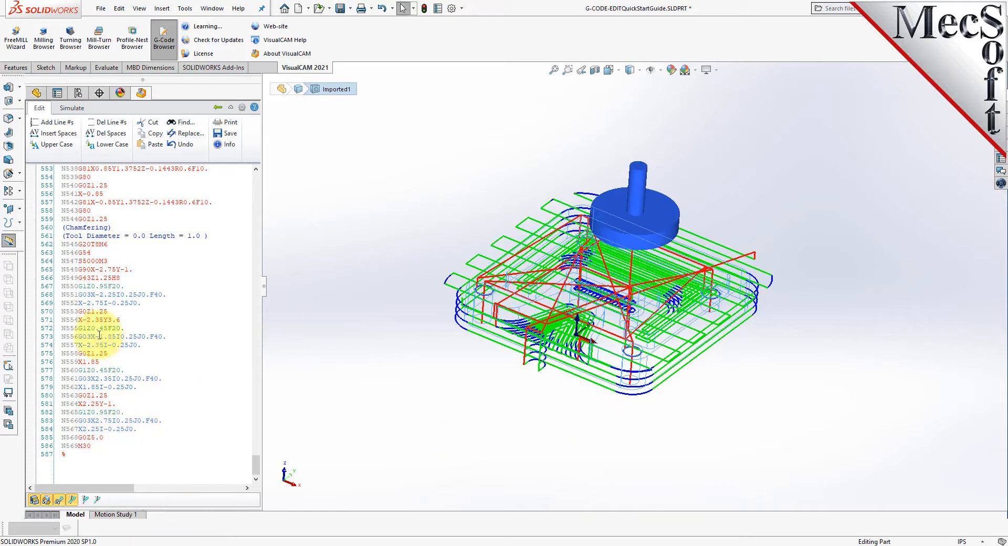
- Step through the chamfering code line by line from line 571 to line 585 to check the tool motion
click(100, 319)
key(Down)
key(Down)
key(Down)
key(Down)
key(Down)
key(Down)
key(Down)
key(Down)
key(Down)
key(Down)
key(Down)
key(Down)
key(Down)
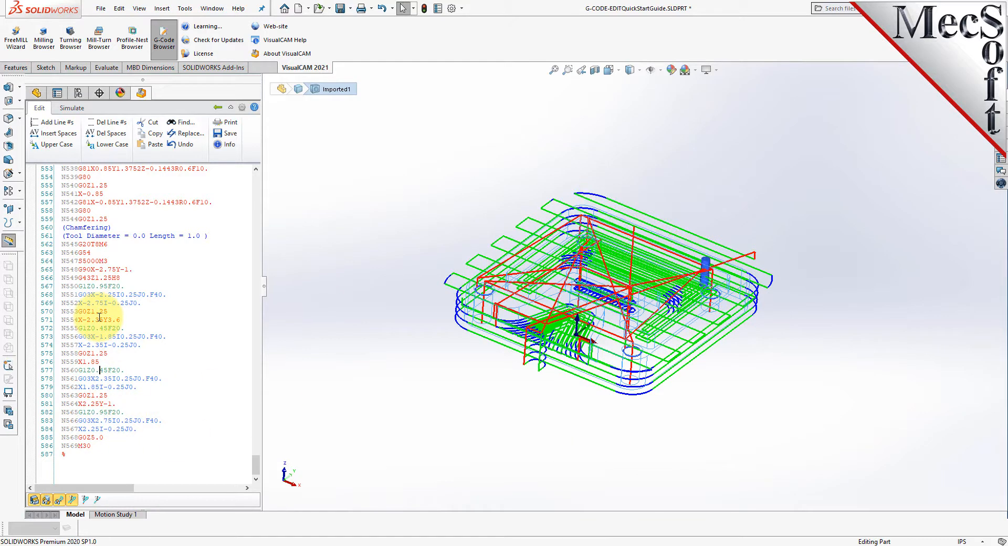
key(Down)
key(Down)
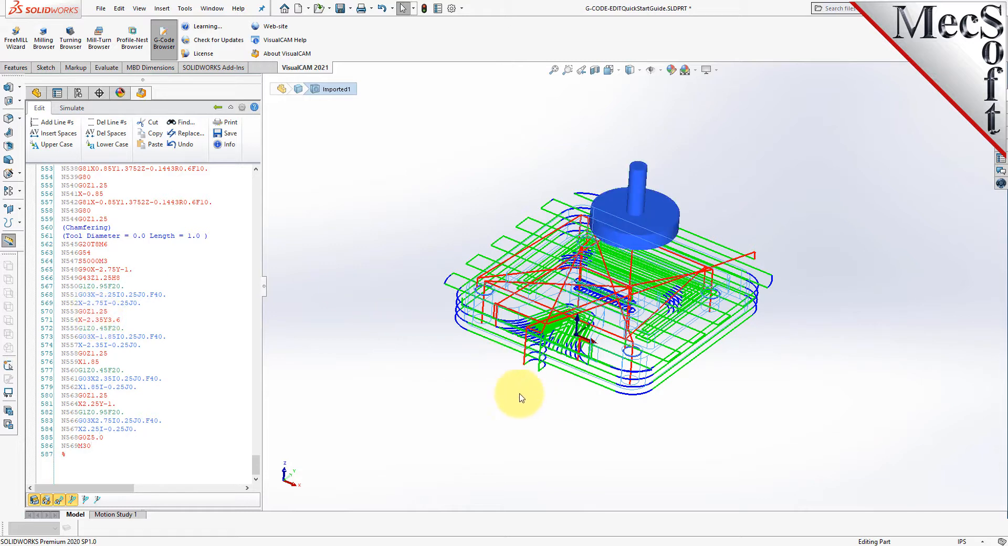
- Save the edited G-code, replacing the existing G-CODE-EDITQuickStartGuide.nc file
scroll(564, 376, up, 1)
middle_drag(563, 379, 562, 403)
scroll(640, 336, down, 3)
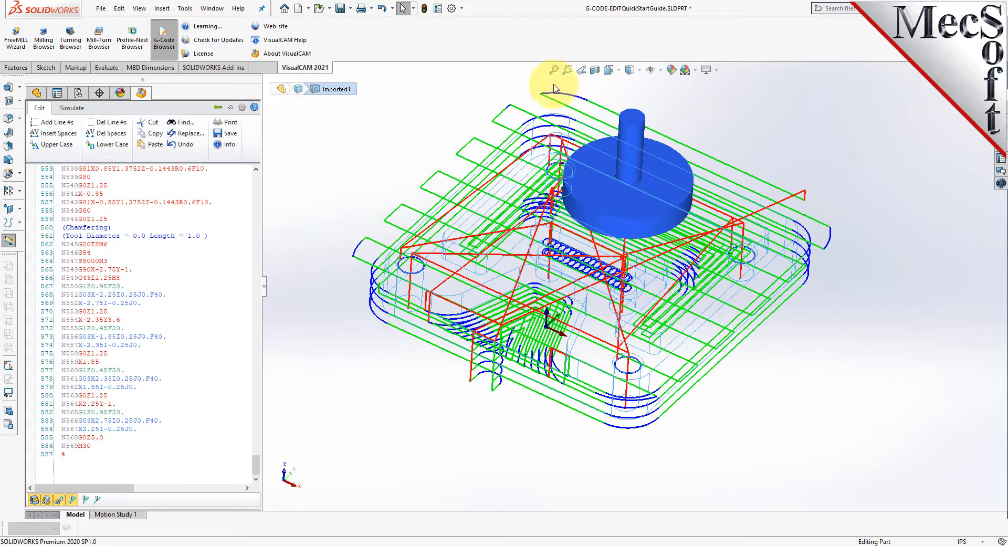
scroll(553, 89, down, 1)
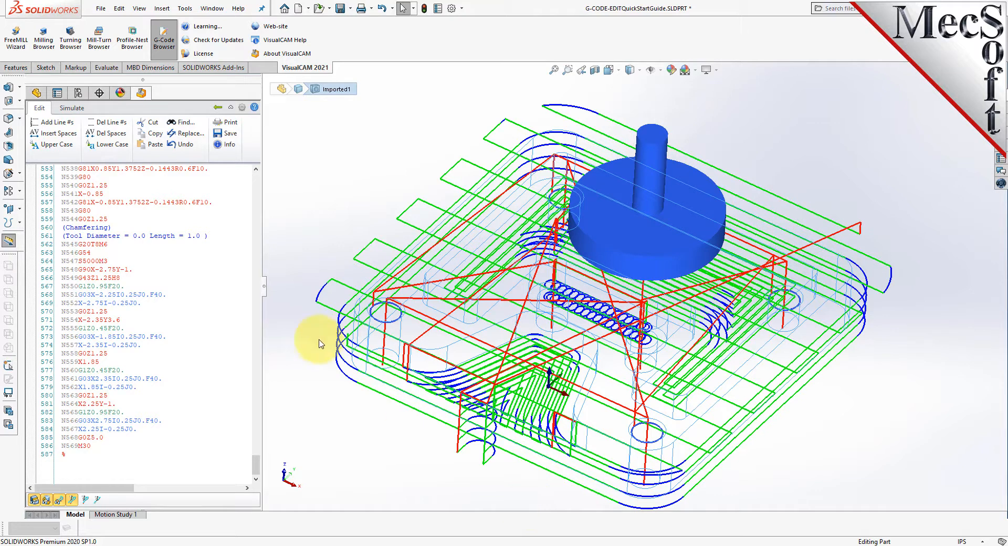
click(235, 138)
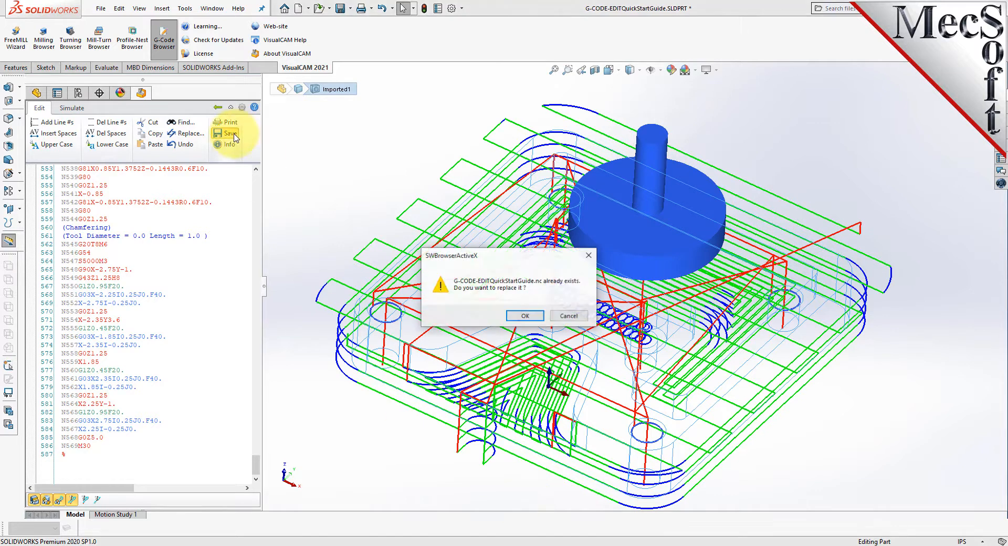
click(519, 316)
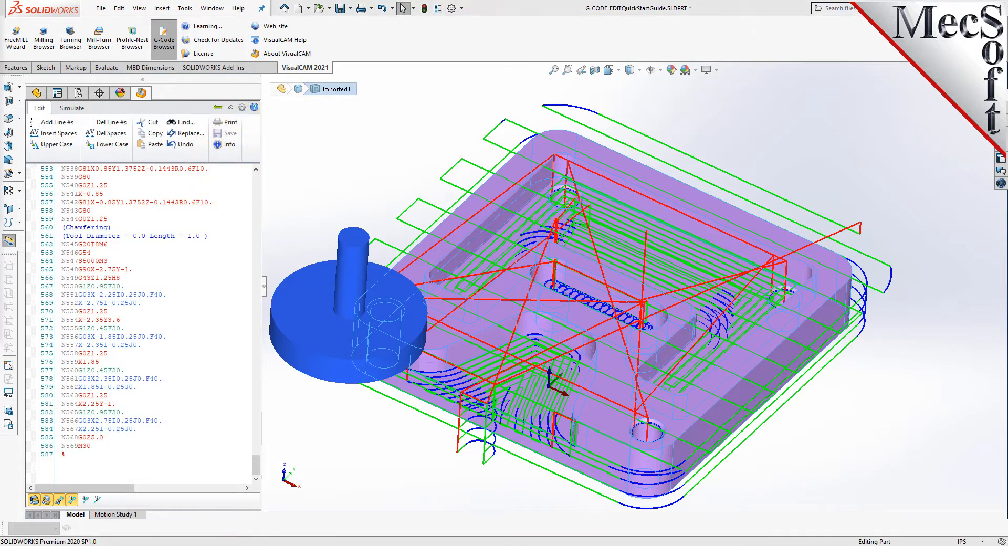
- Open the G-Code Editor online help, move and widen its window, and open the linked printed documentation in the browser
click(254, 107)
drag(411, 111, 591, 87)
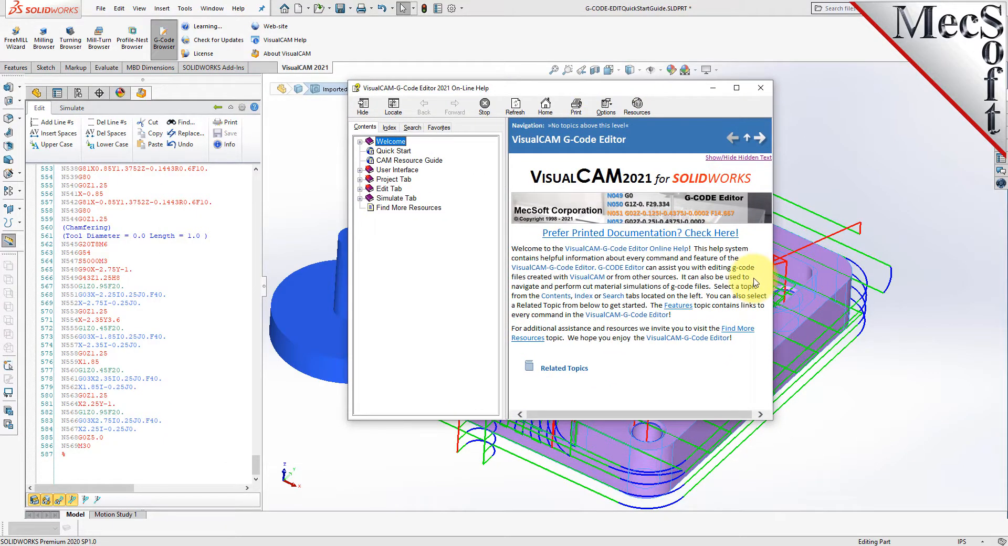
drag(774, 263, 819, 263)
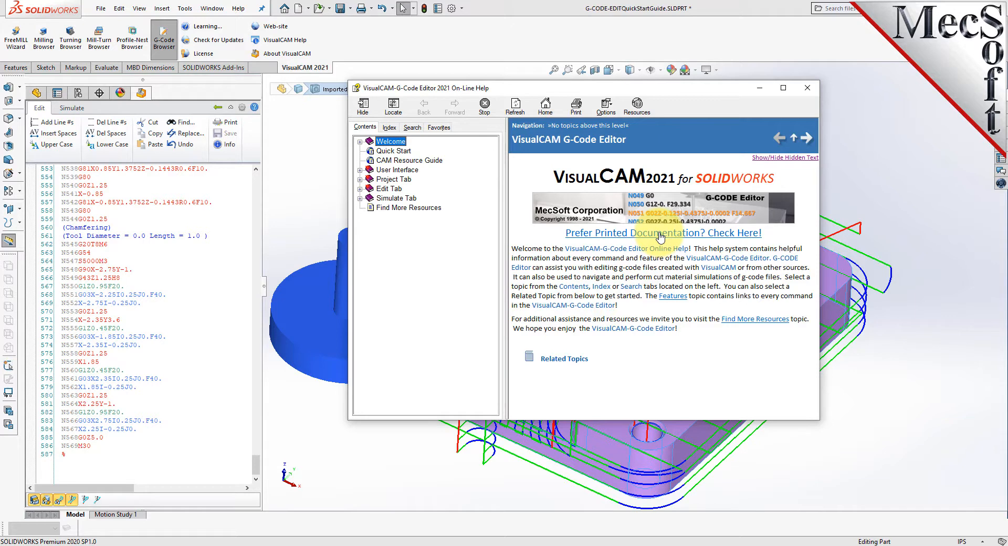
click(682, 234)
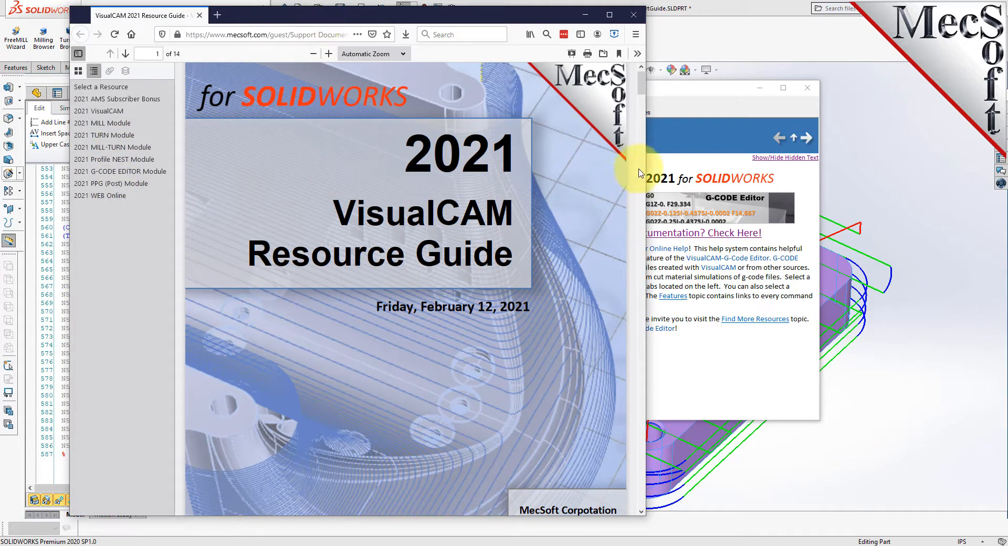
- Narrow the browser window, view the 2021 G-CODE EDITOR Module resources, and return to the Select a Resource page
drag(70, 237, 169, 239)
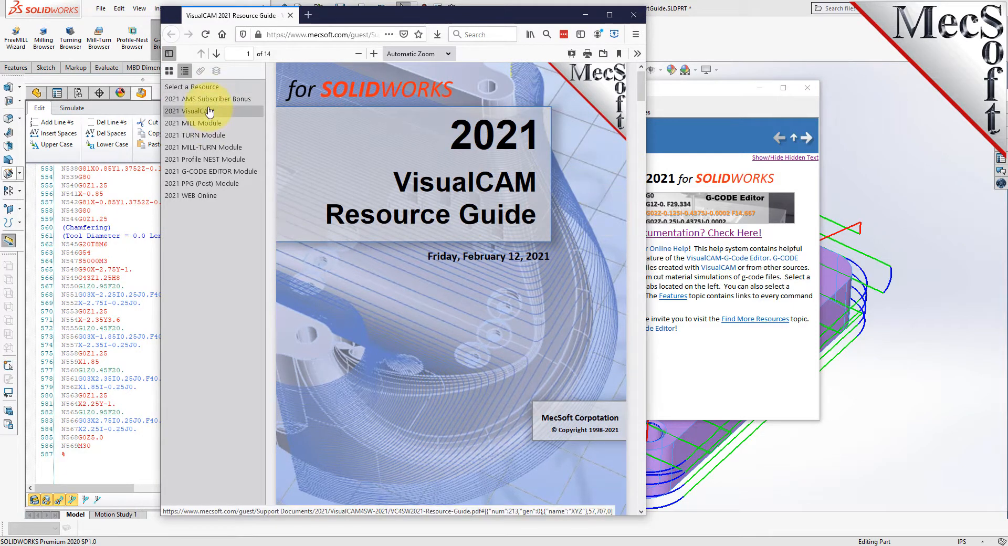
click(244, 176)
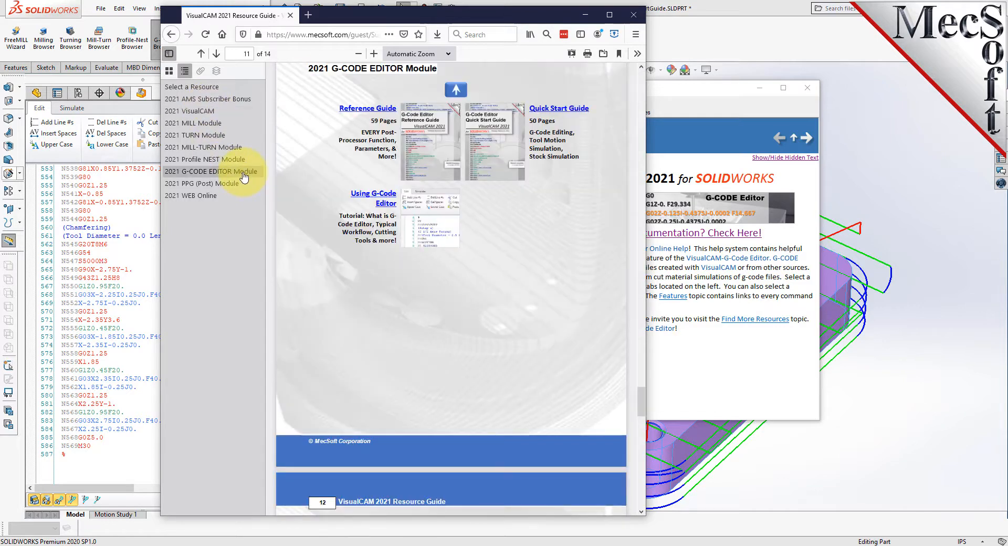
click(458, 91)
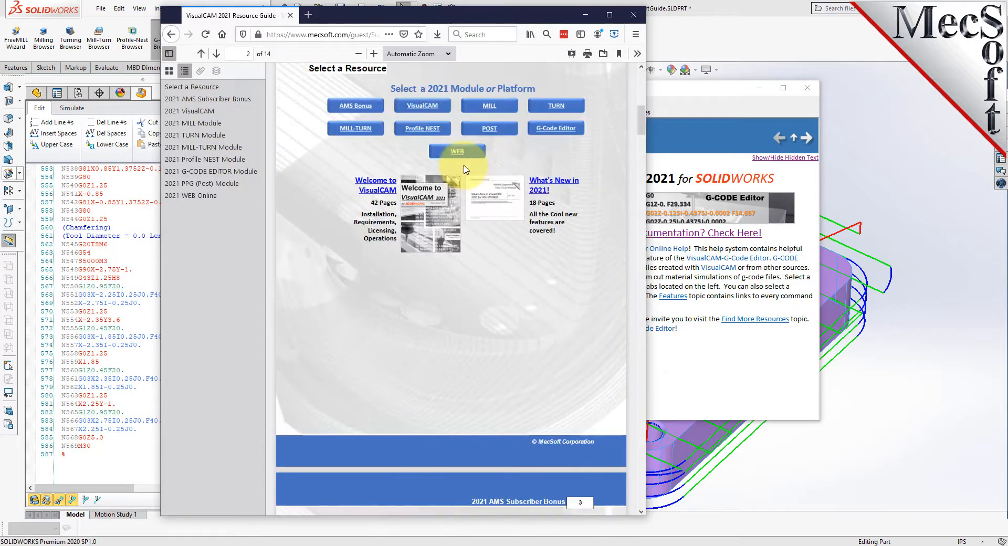
- Look over the WEB resources in the resource guide and open the Quick Start Guide from the 2021 G-CODE EDITOR Module resources
click(461, 154)
scroll(461, 168, down, 10)
scroll(460, 170, up, 15)
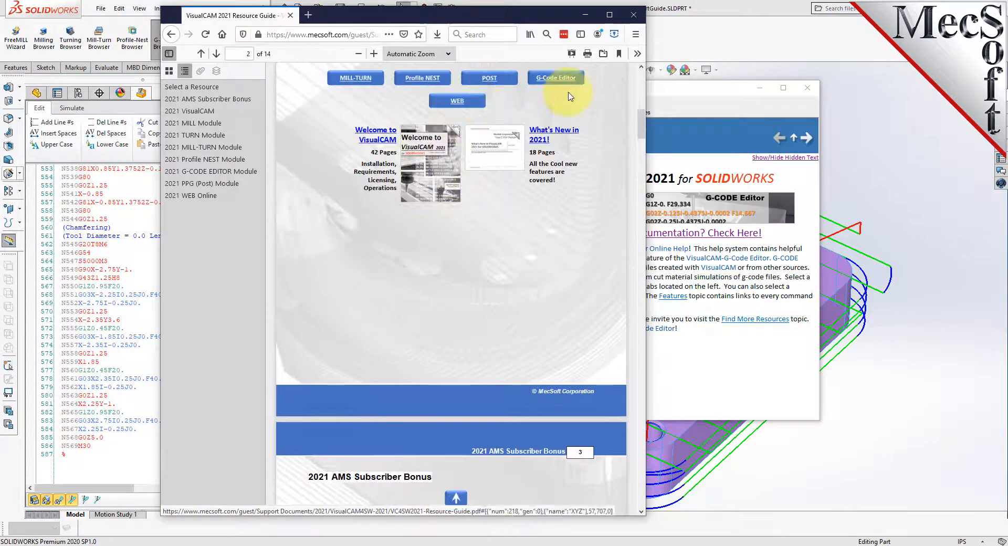
click(556, 78)
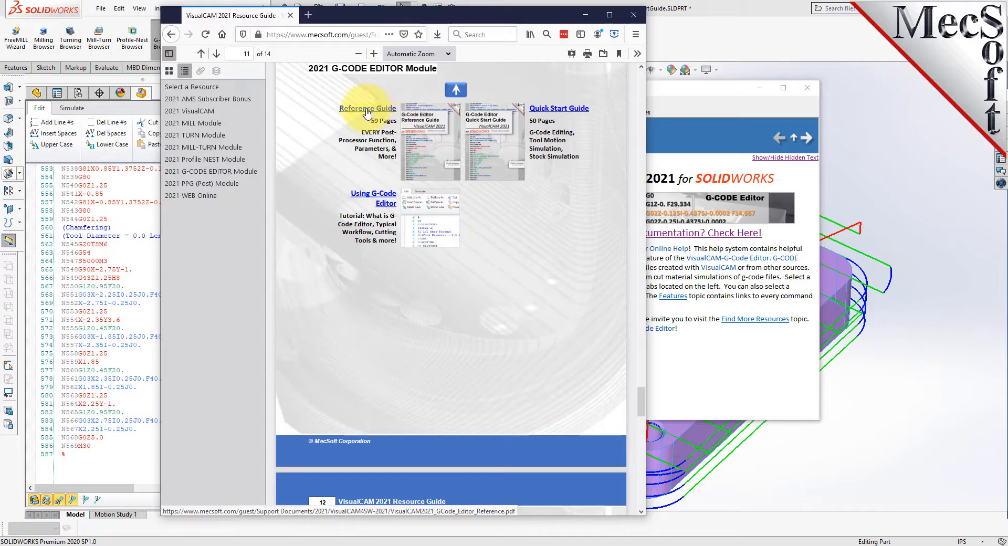
click(563, 111)
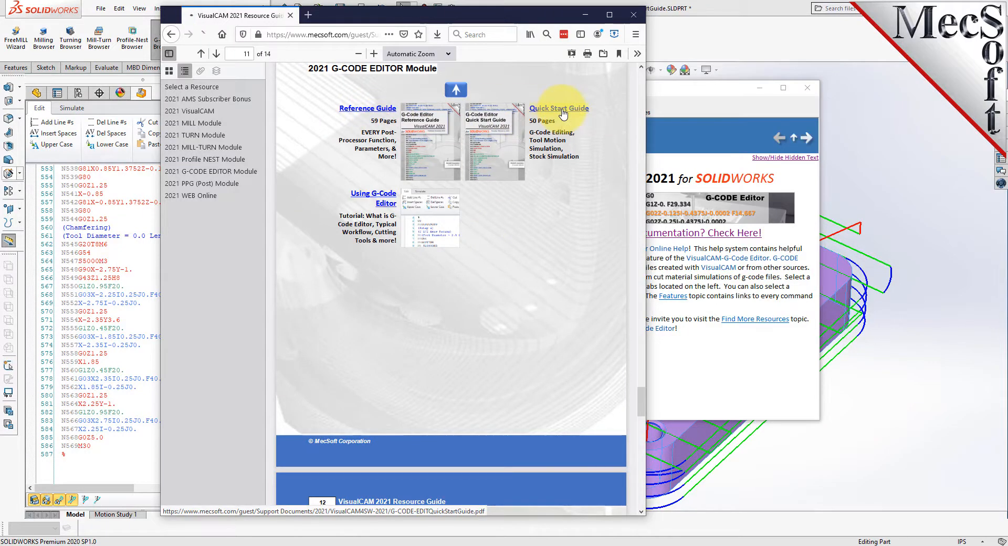
- Browse the G-Code Editor Quick Start Guide through the simulation and More Edits pages to Where to go for more help
drag(641, 74, 619, 399)
scroll(523, 294, down, 20)
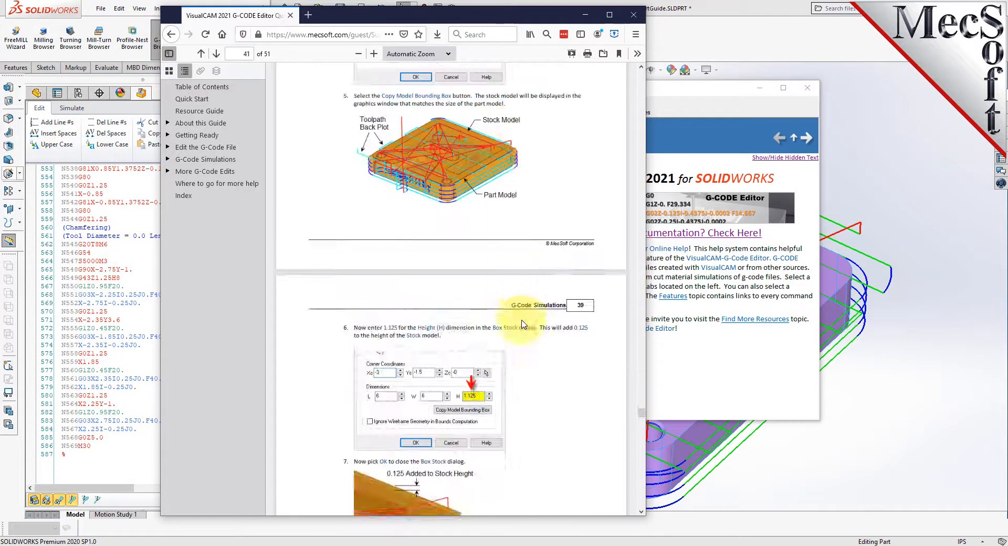
scroll(552, 323, down, 20)
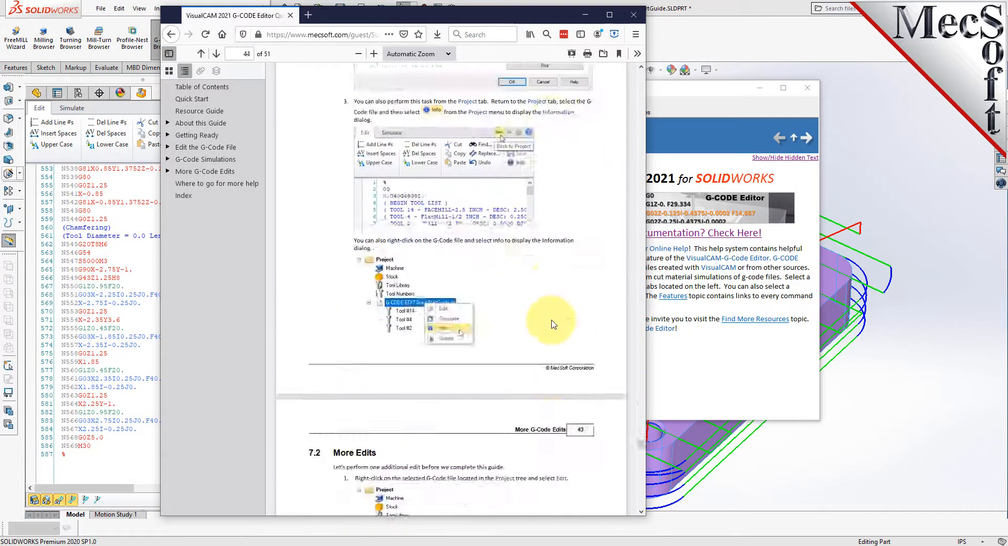
scroll(555, 329, down, 15)
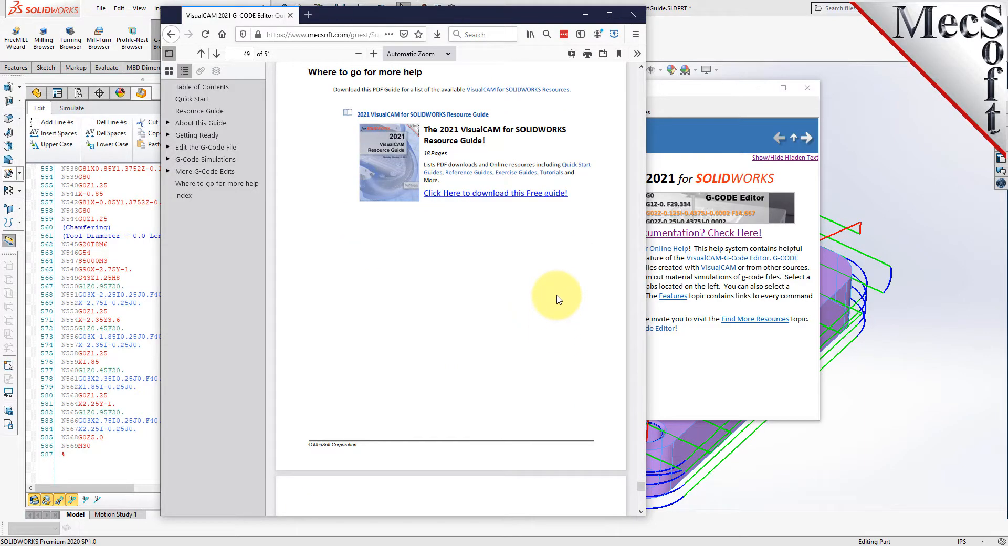
- Go to the guide's G-Code Simulations chapter, expand its outline, and view the Define Your Stock and Cut Material Simulation sections
click(221, 159)
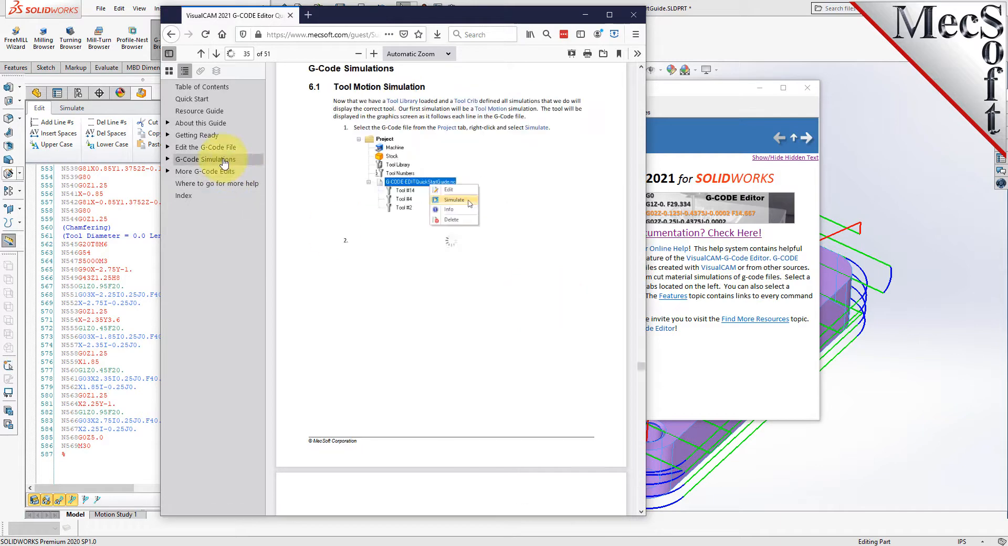
click(167, 160)
click(227, 196)
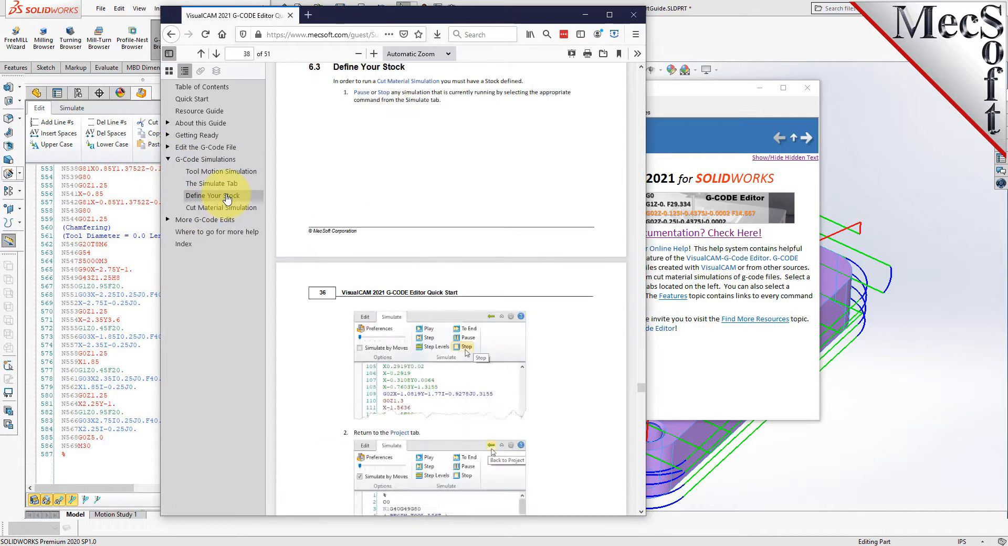
click(224, 208)
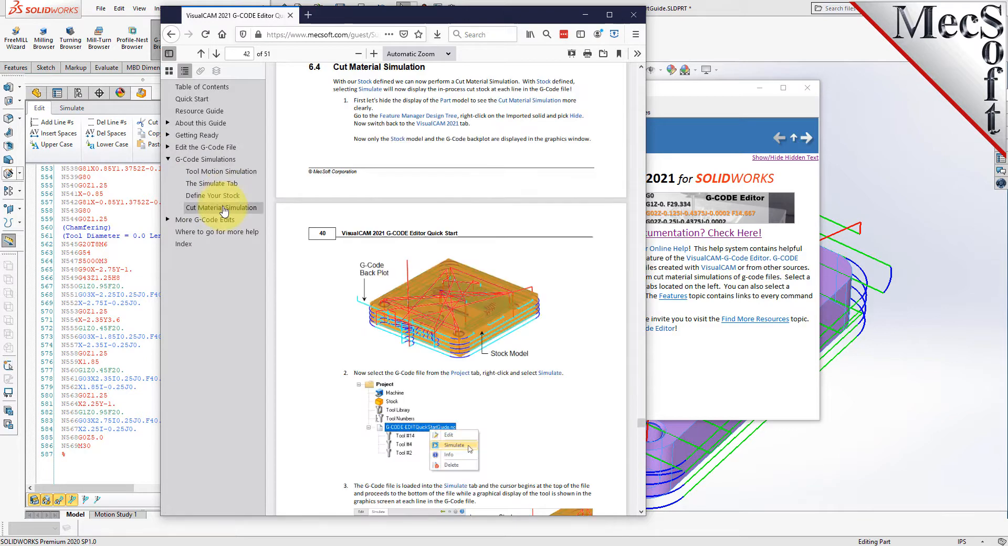